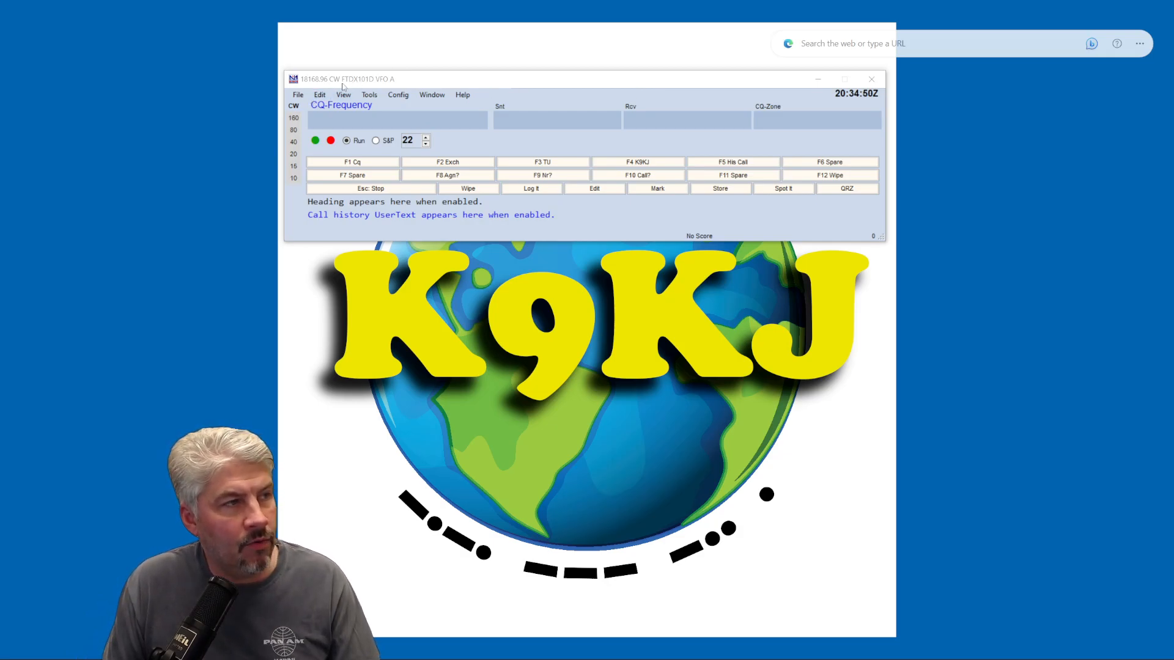
click(300, 98)
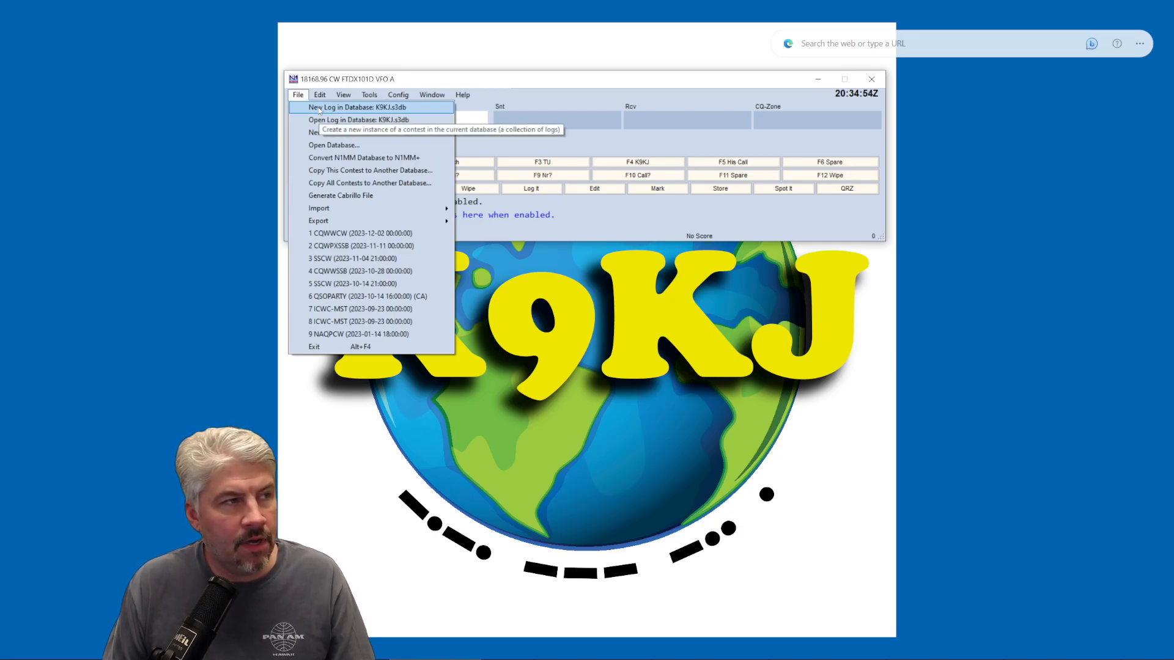
click(318, 108)
drag(725, 165, 585, 79)
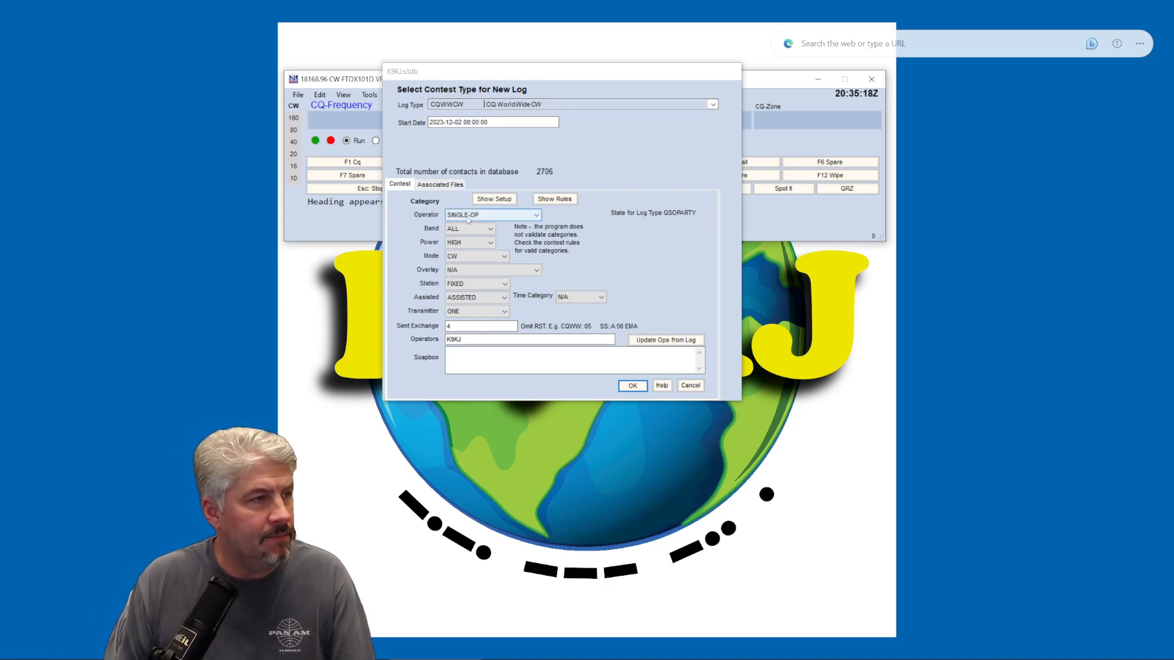
click(470, 242)
click(465, 260)
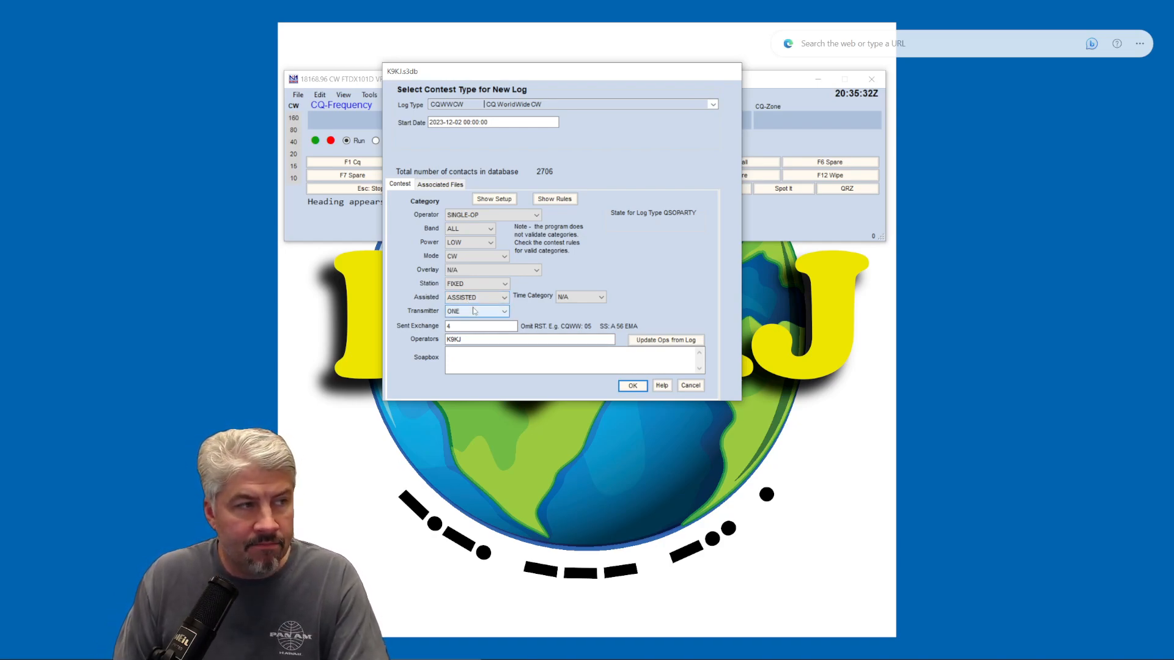
drag(462, 326, 434, 329)
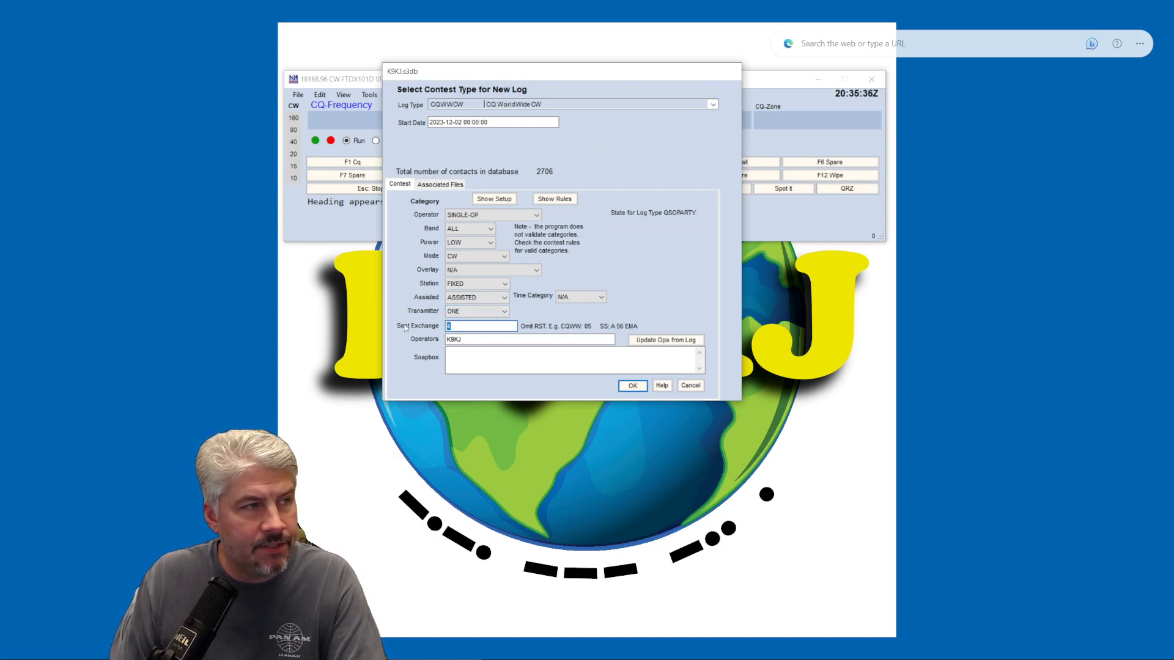
click(464, 327)
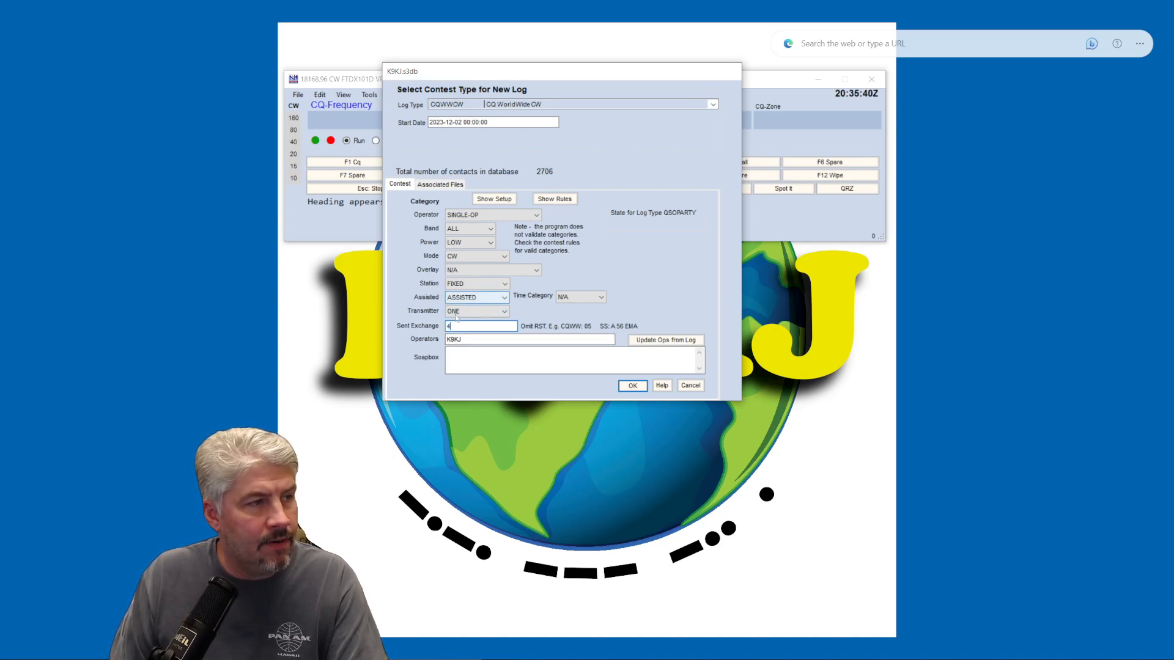
drag(454, 327, 448, 326)
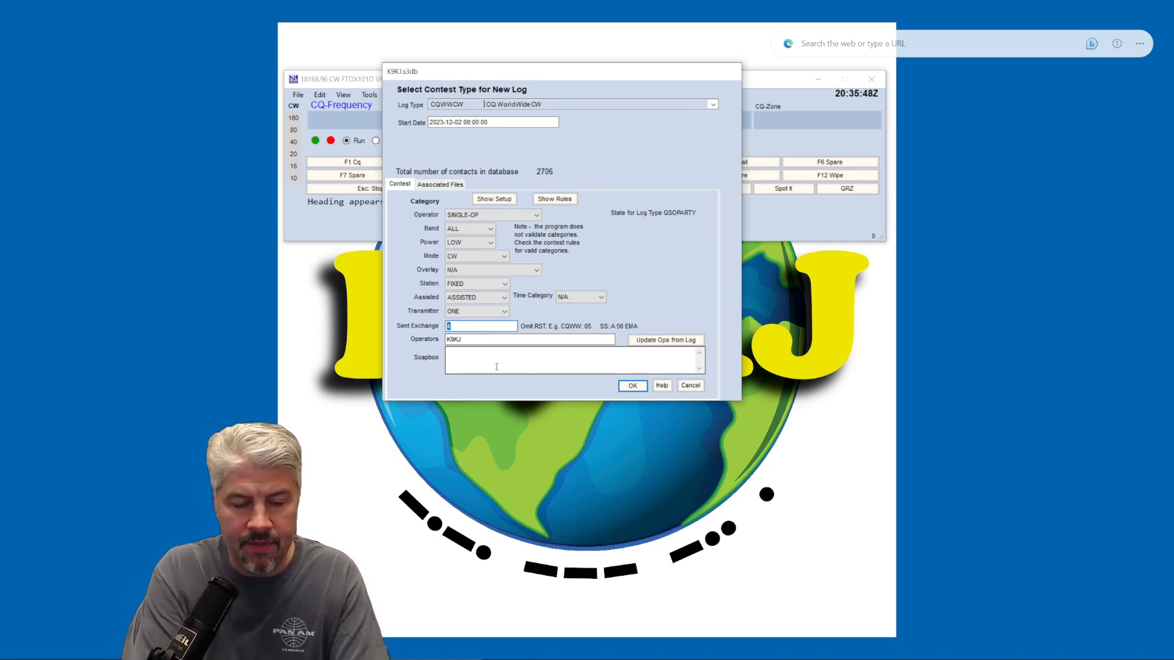
click(687, 386)
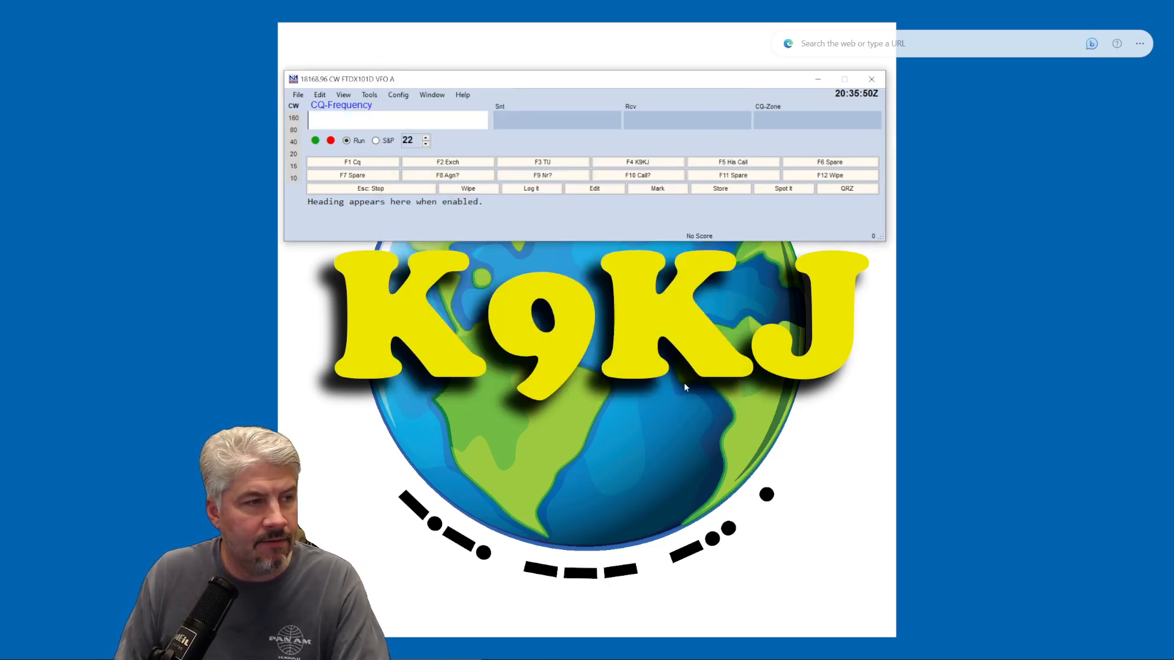
Start a new log in the current database and choose the SSCW contest type, ARRL Sweepstakes CW (November)
click(298, 94)
click(297, 95)
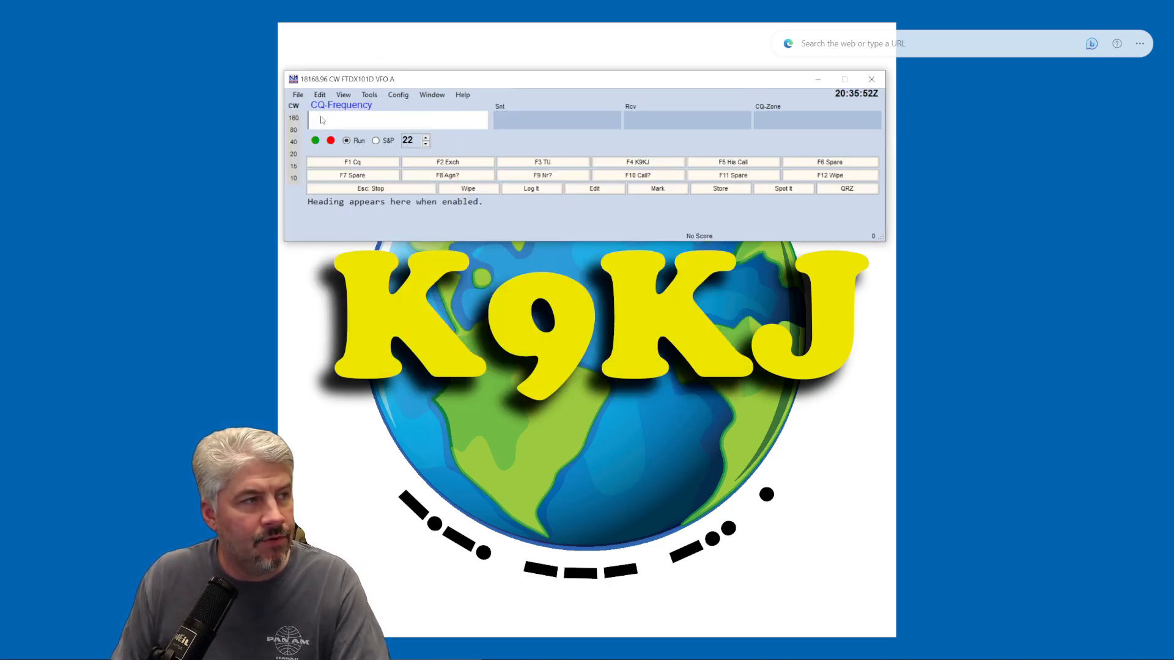
click(498, 104)
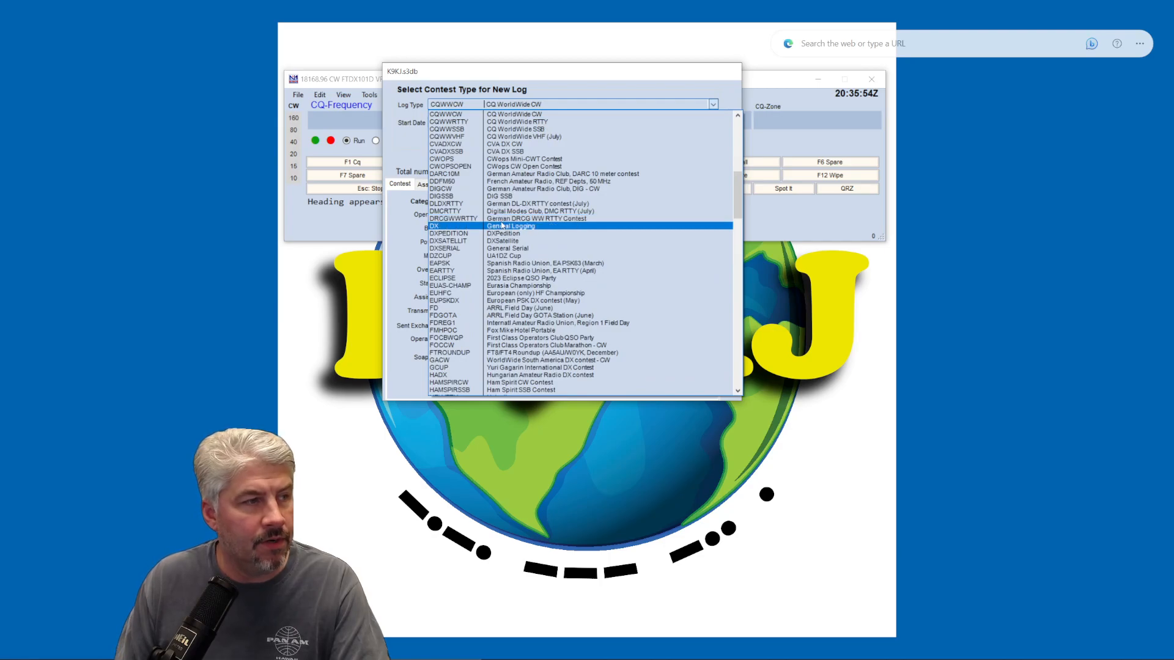
scroll(501, 225, down, 15)
scroll(501, 225, down, 9)
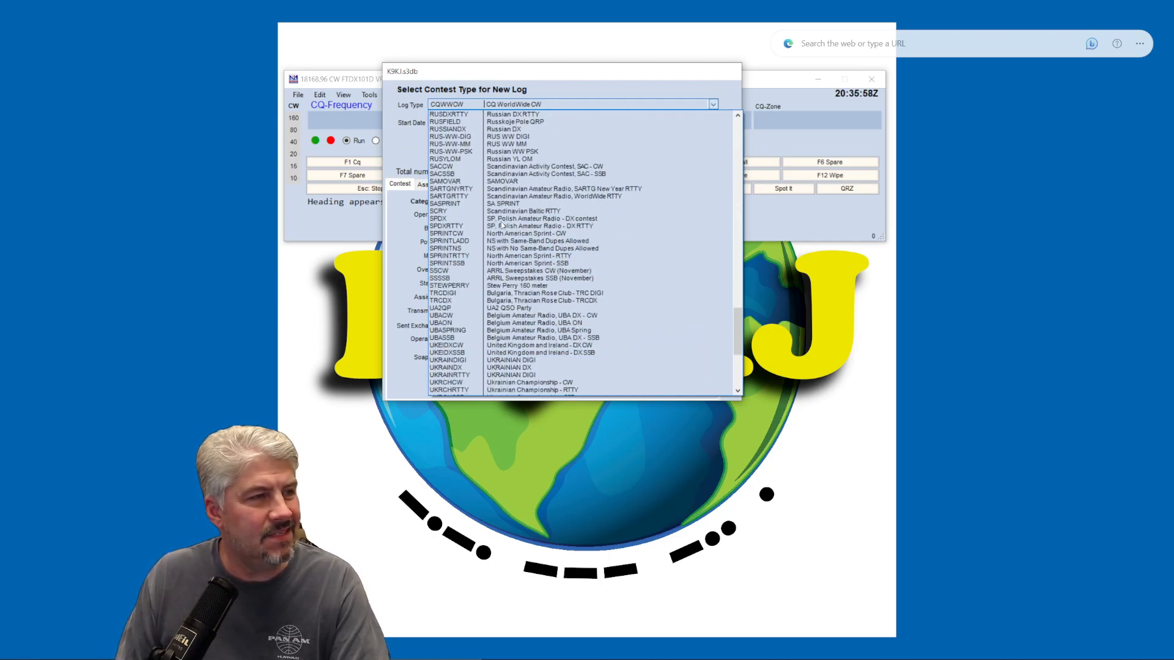
click(443, 270)
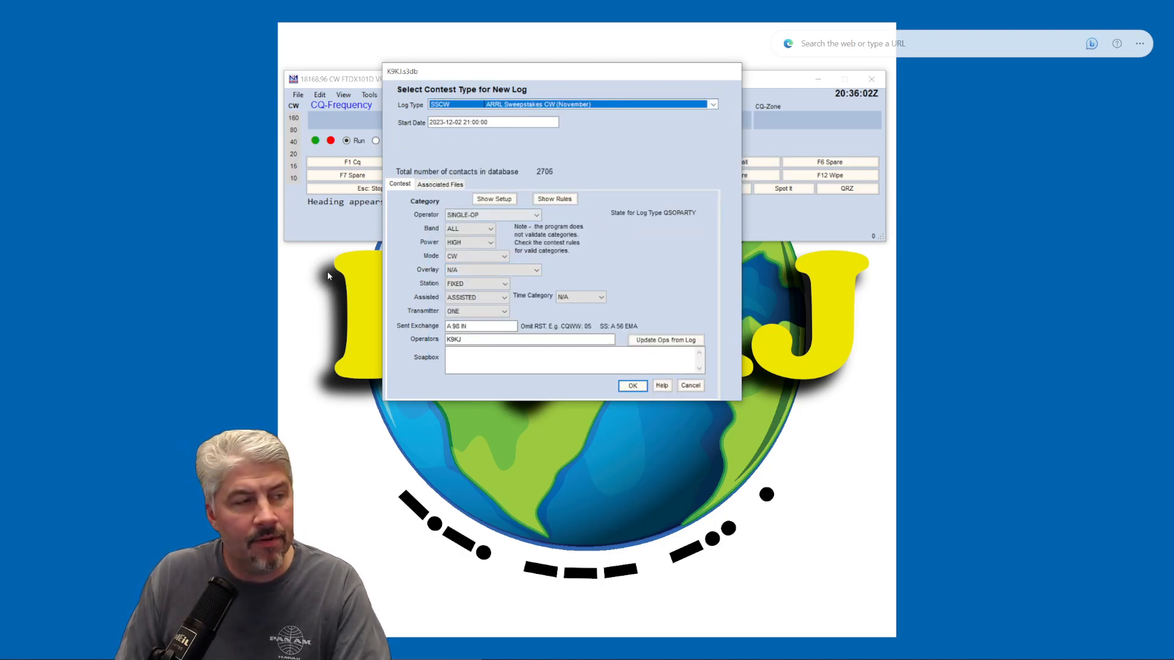
Set the sent exchange to "A 93 IN" and create the Sweepstakes CW log
click(447, 328)
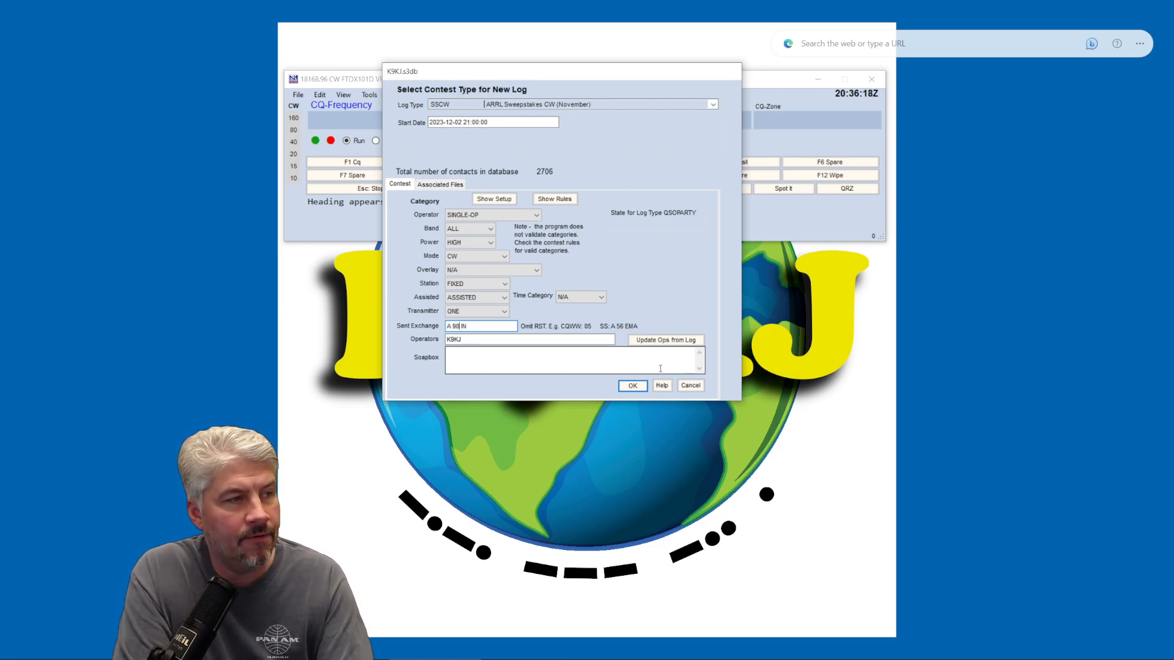
key(BackSpace)
text(3)
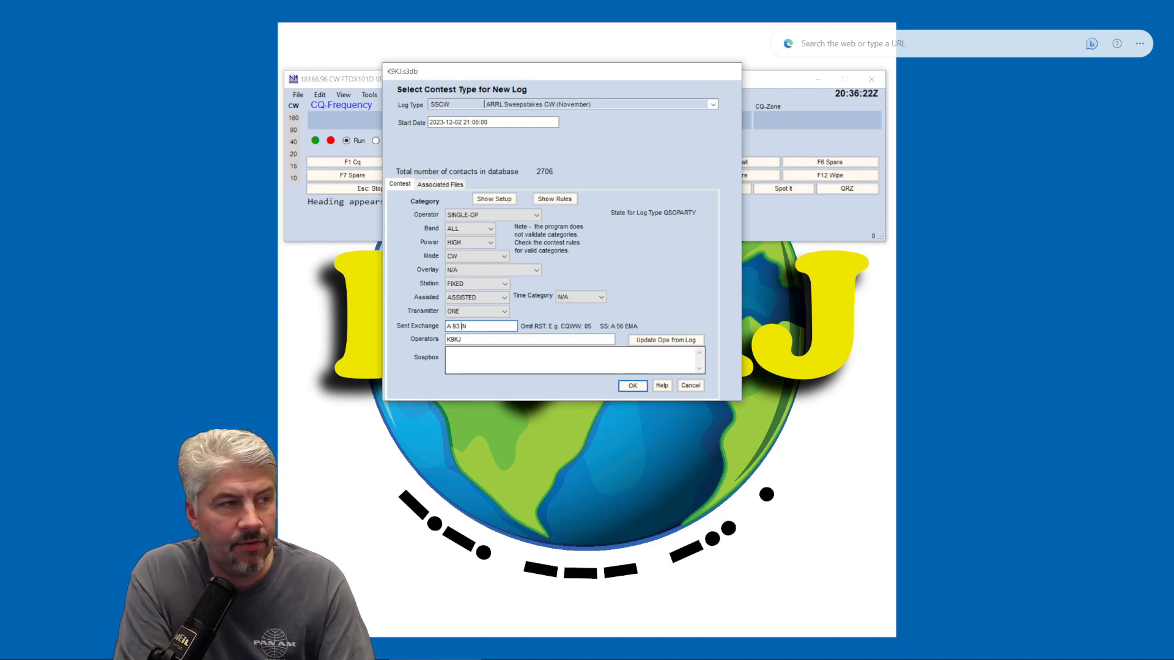
key(Right)
key(Left)
key(Left)
key(Left)
key(Left)
key(Left)
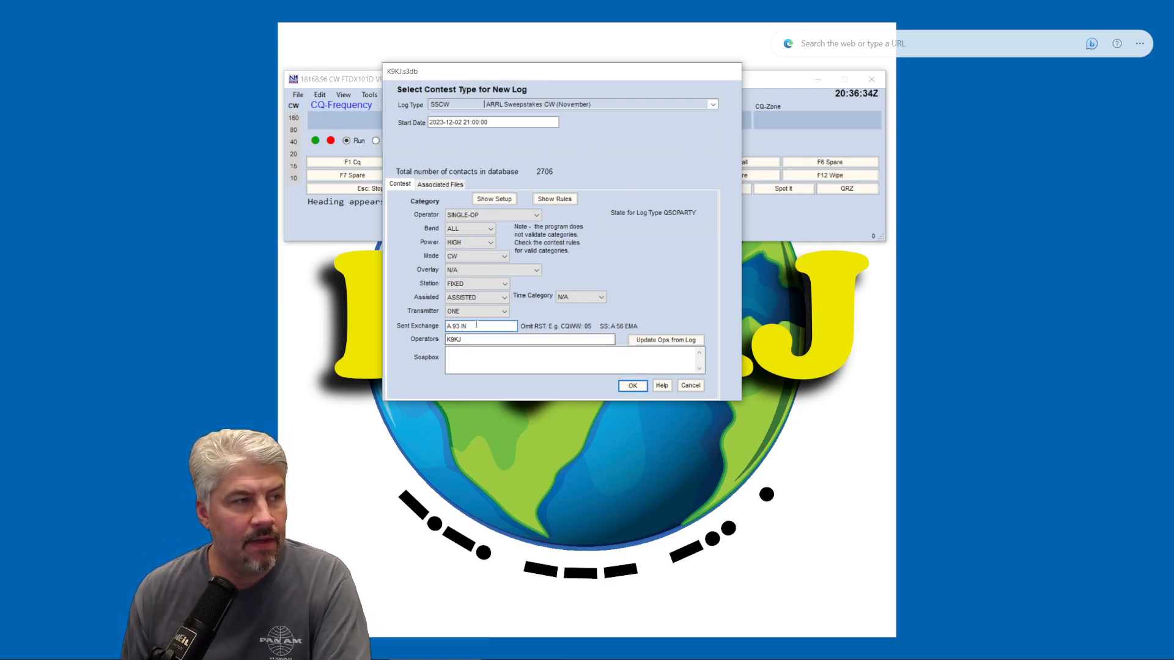
drag(474, 327, 438, 332)
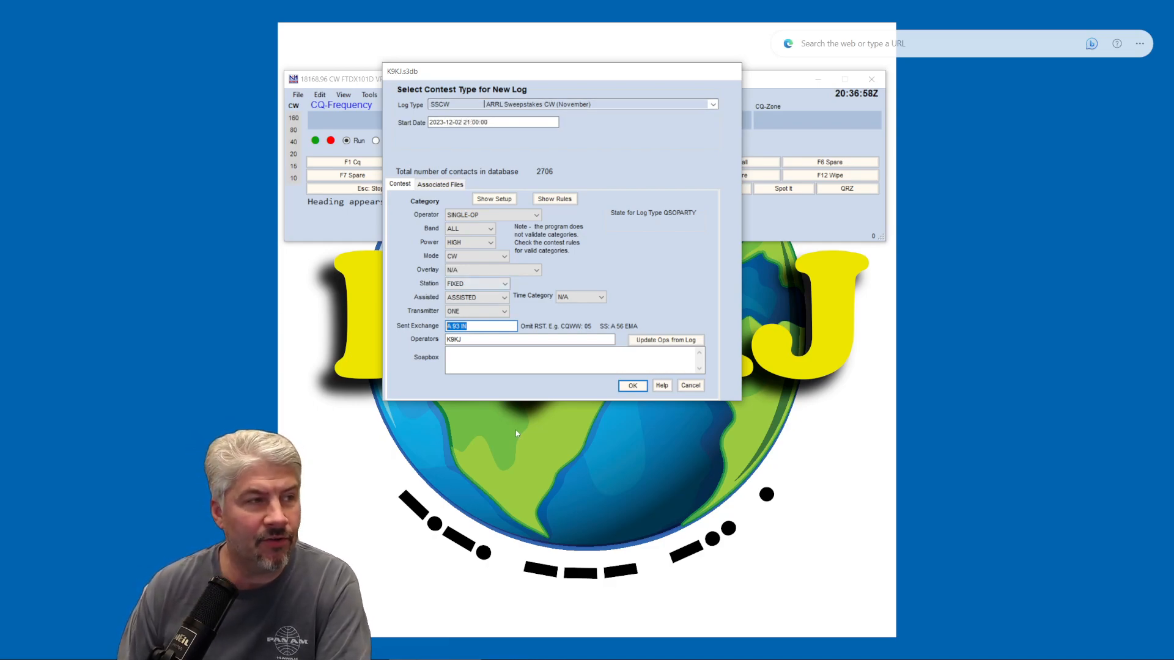
click(633, 385)
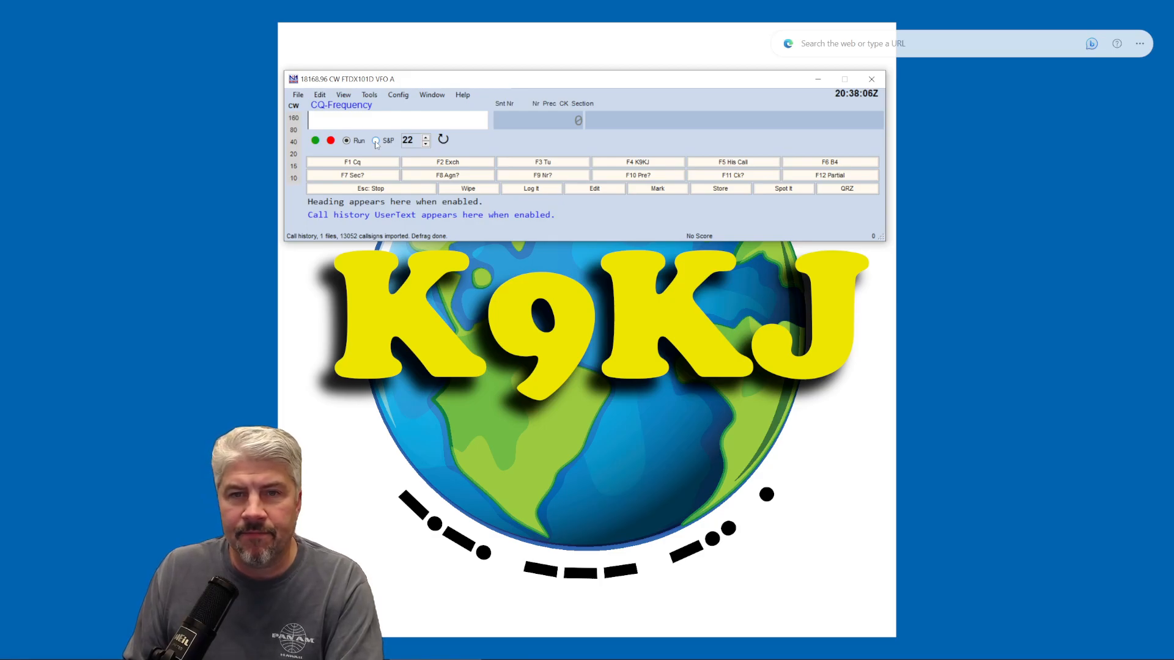
Switch back and forth between Run and S&P modes to compare their function-key messages, ending in Run
click(376, 143)
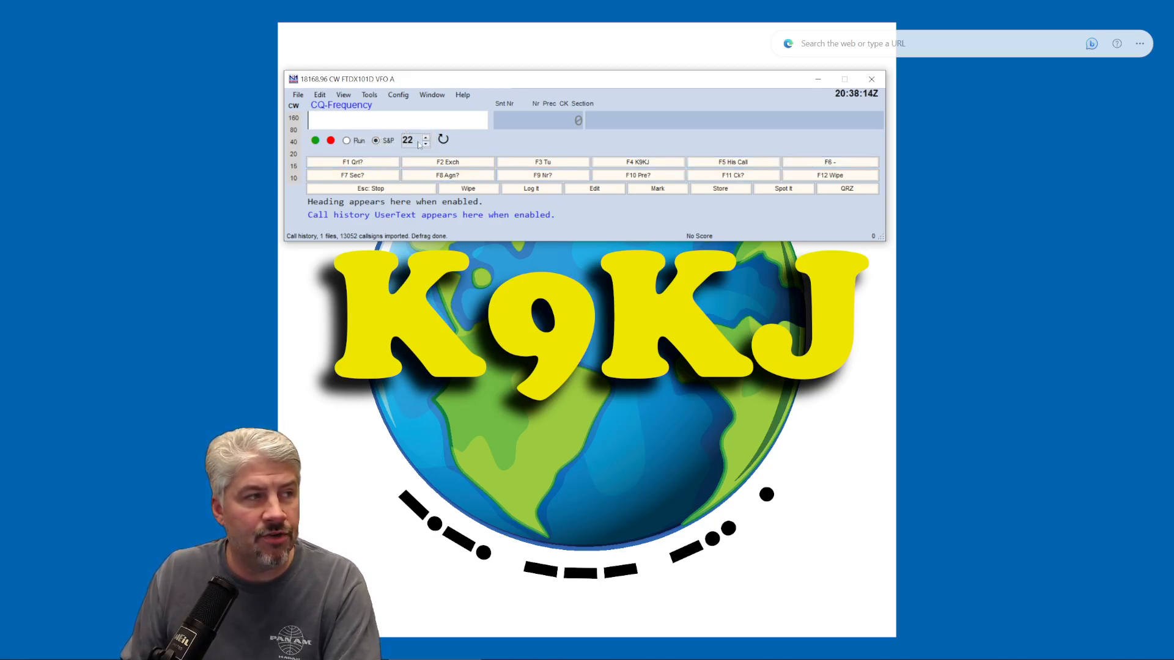
click(346, 142)
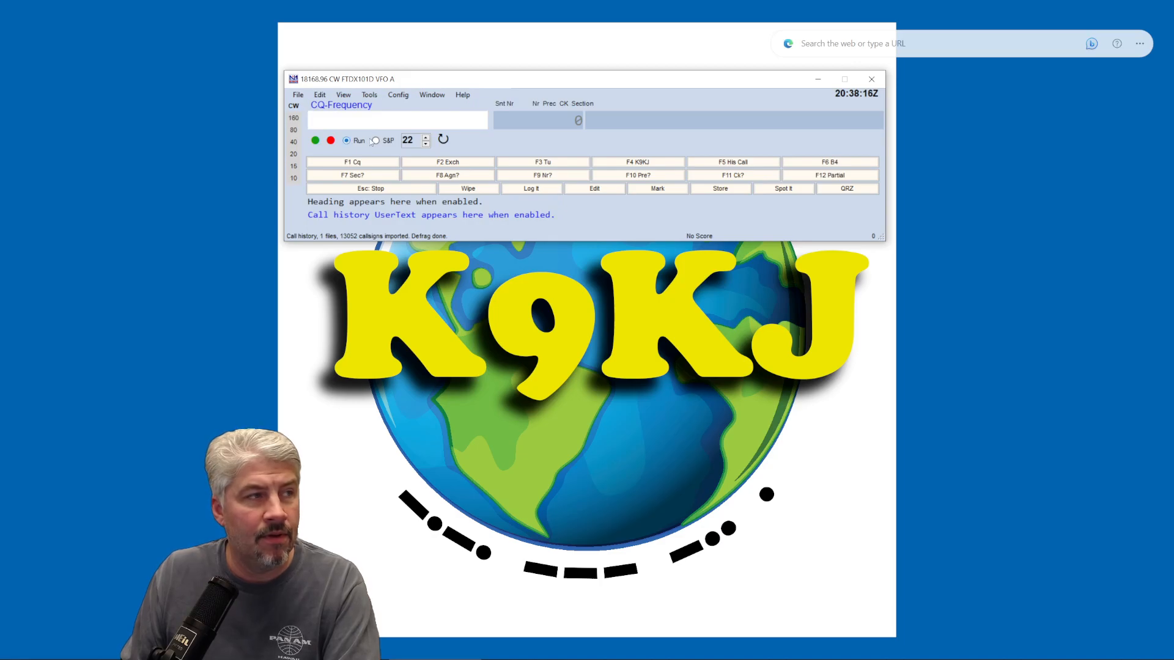
click(376, 142)
click(346, 141)
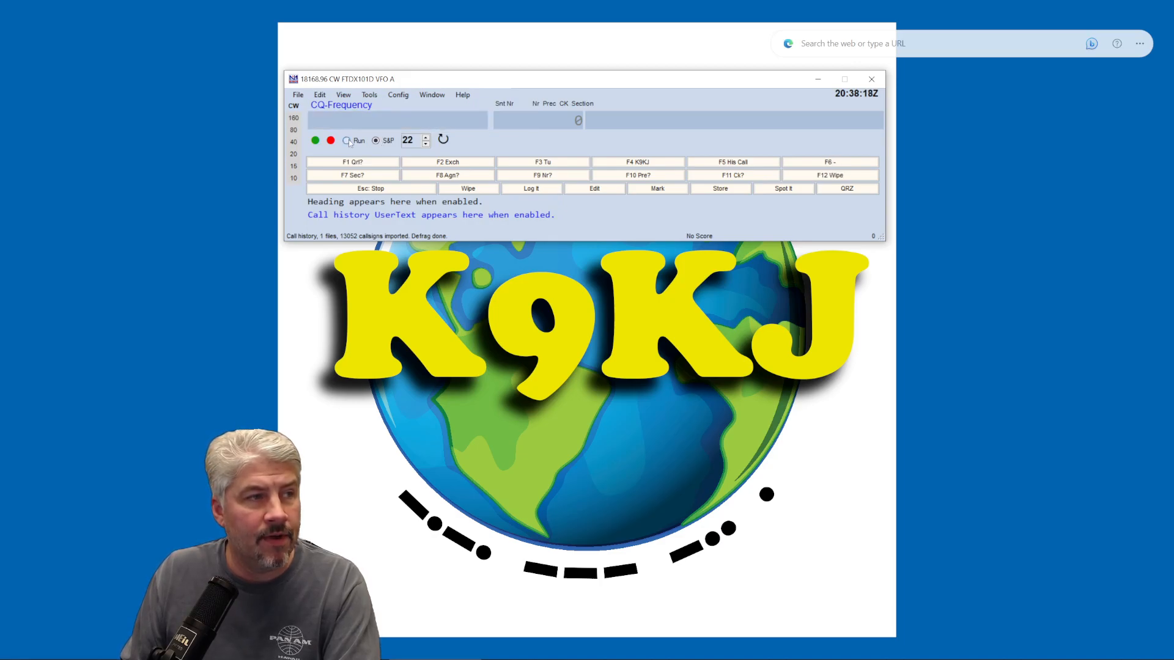
click(376, 142)
click(346, 142)
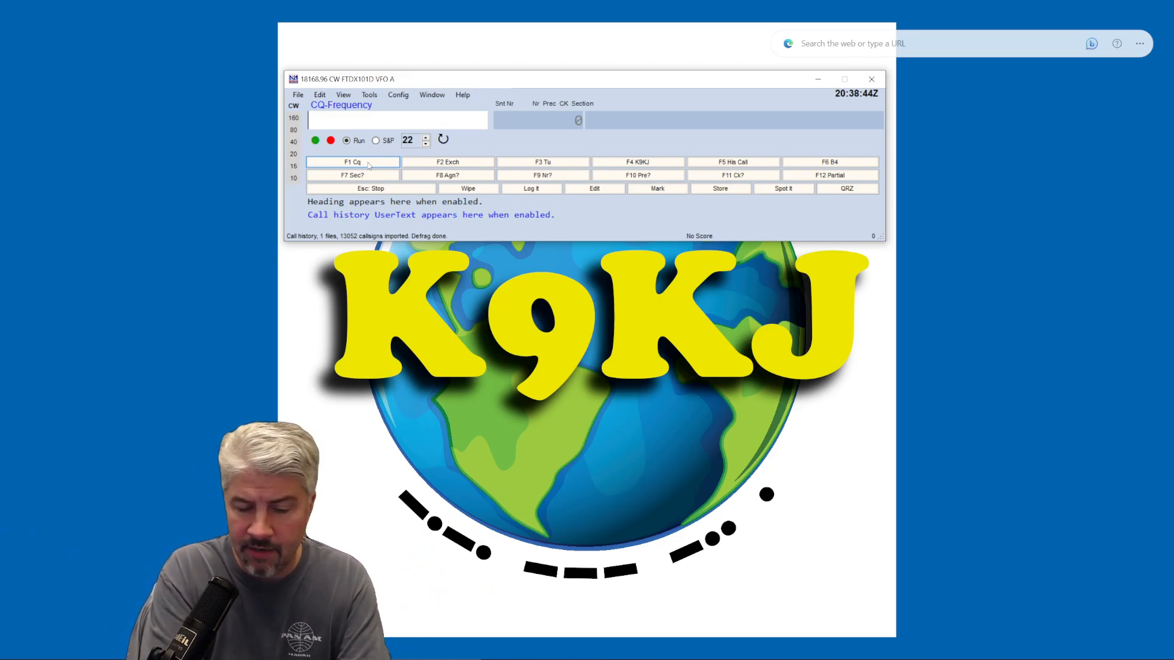
text(K9PG)
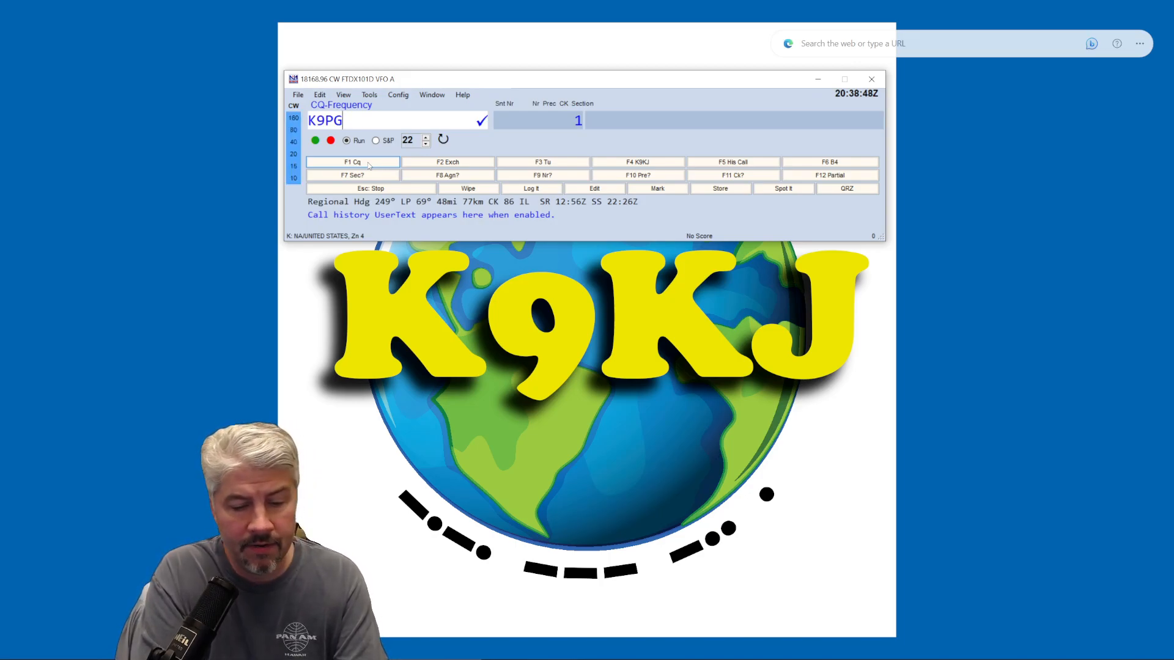
key(Return)
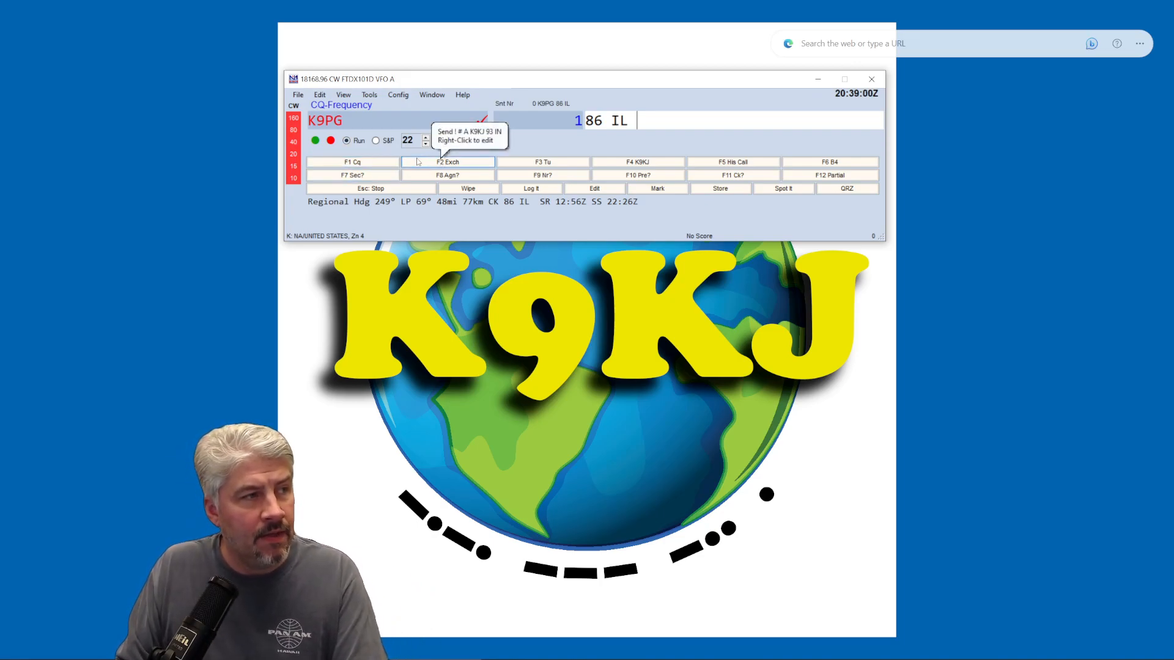
click(456, 163)
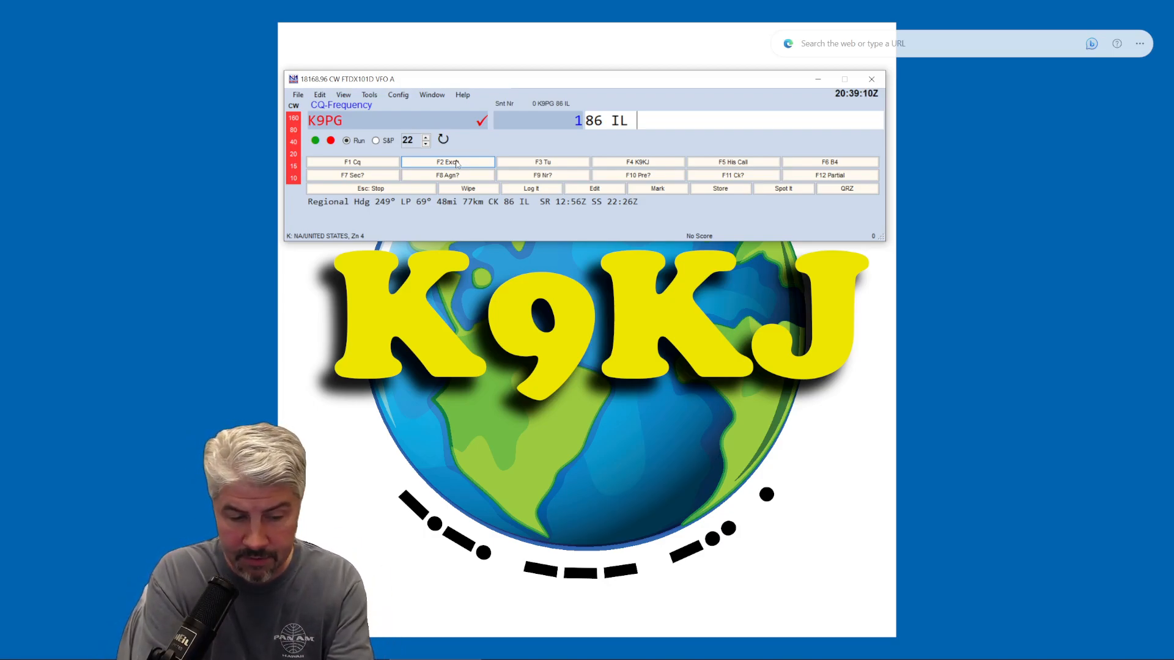
text(10)
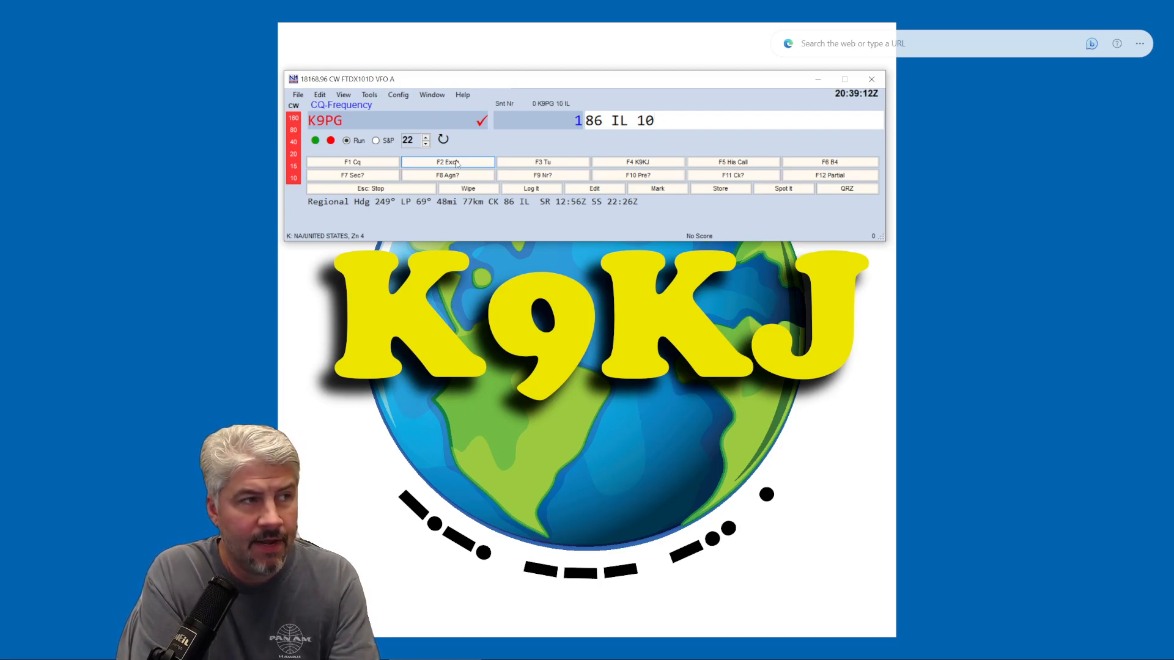
text(Q)
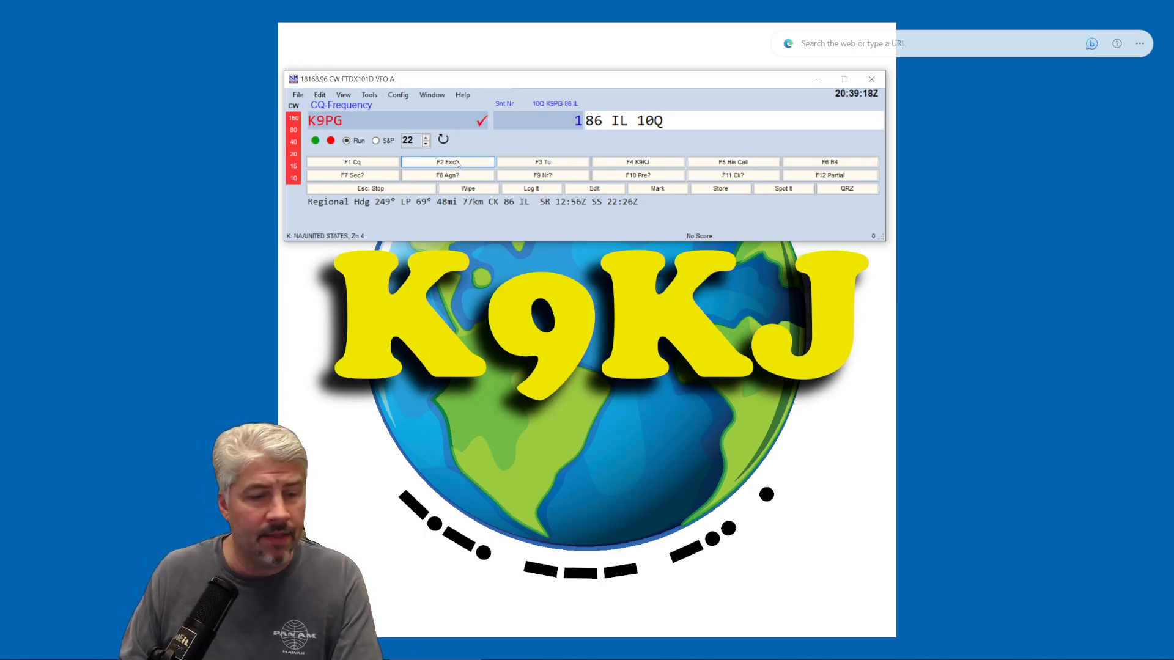
key(Return)
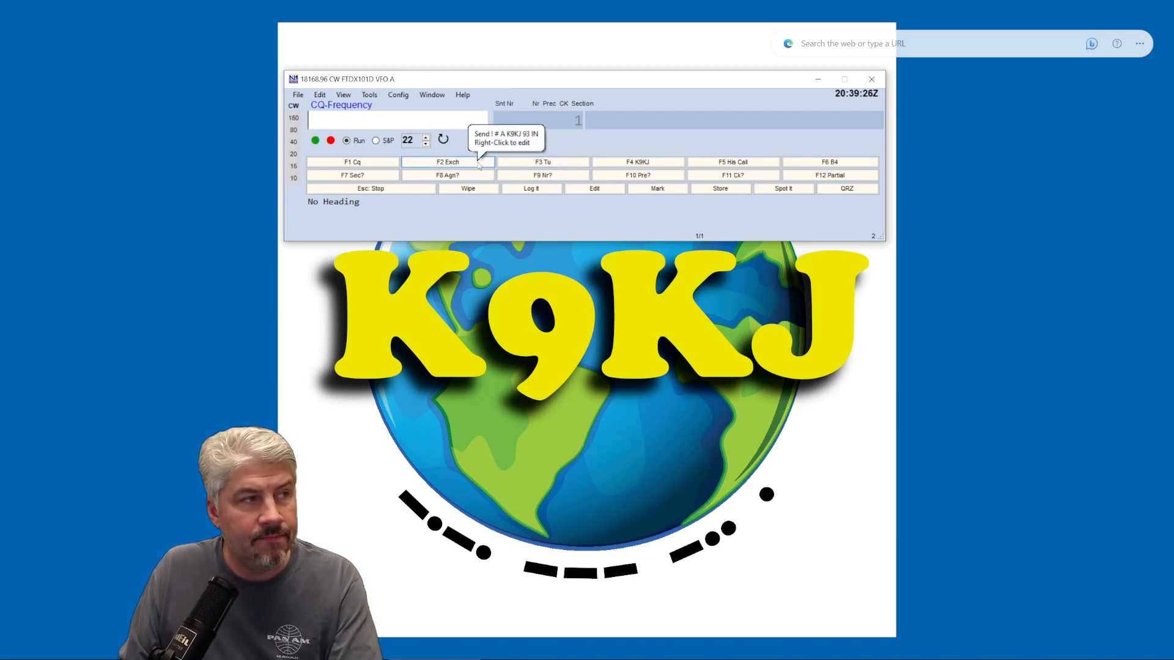
Open the CW message editor for the F2 Exch message and reposition its window
click(372, 164)
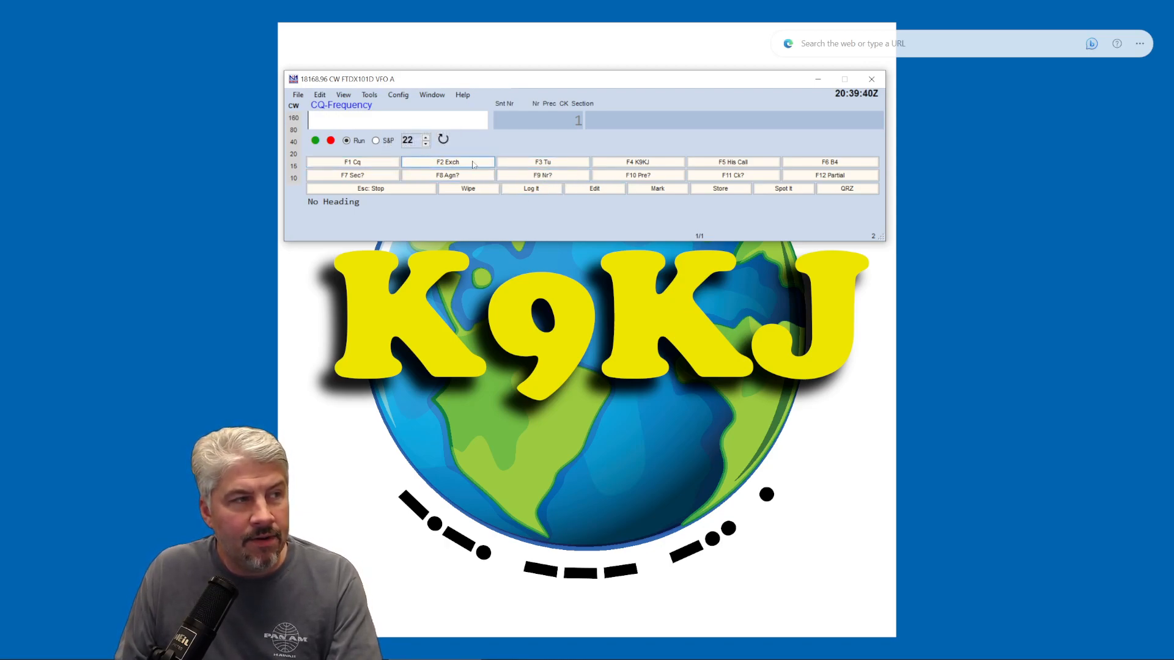
right_click(451, 165)
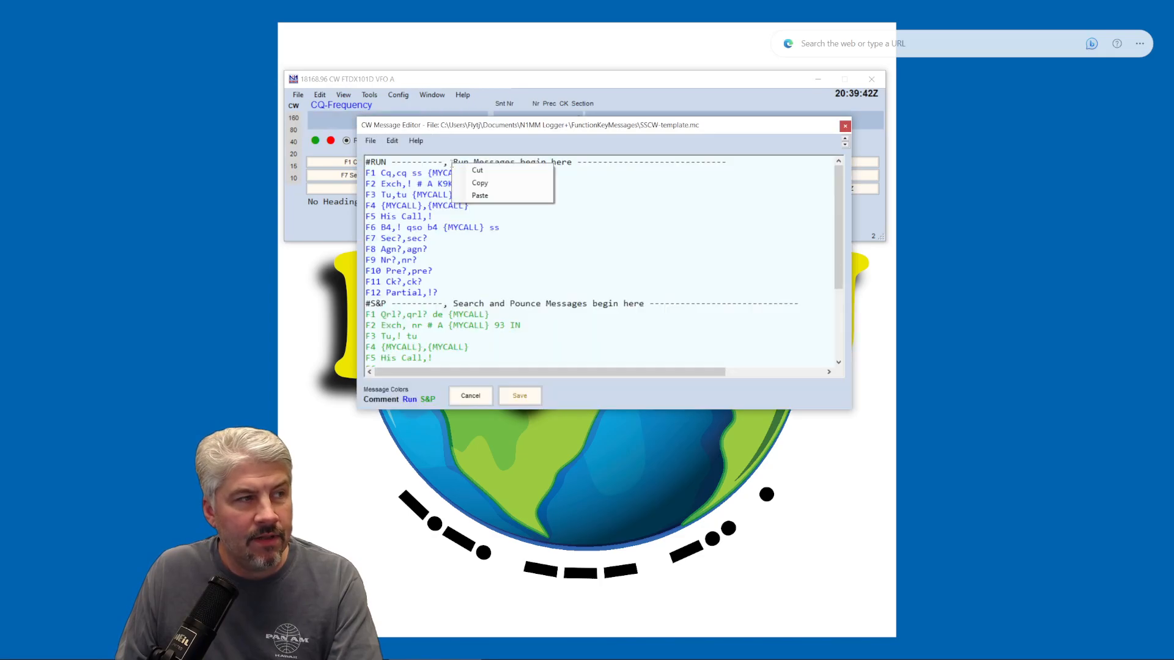
drag(558, 130, 567, 72)
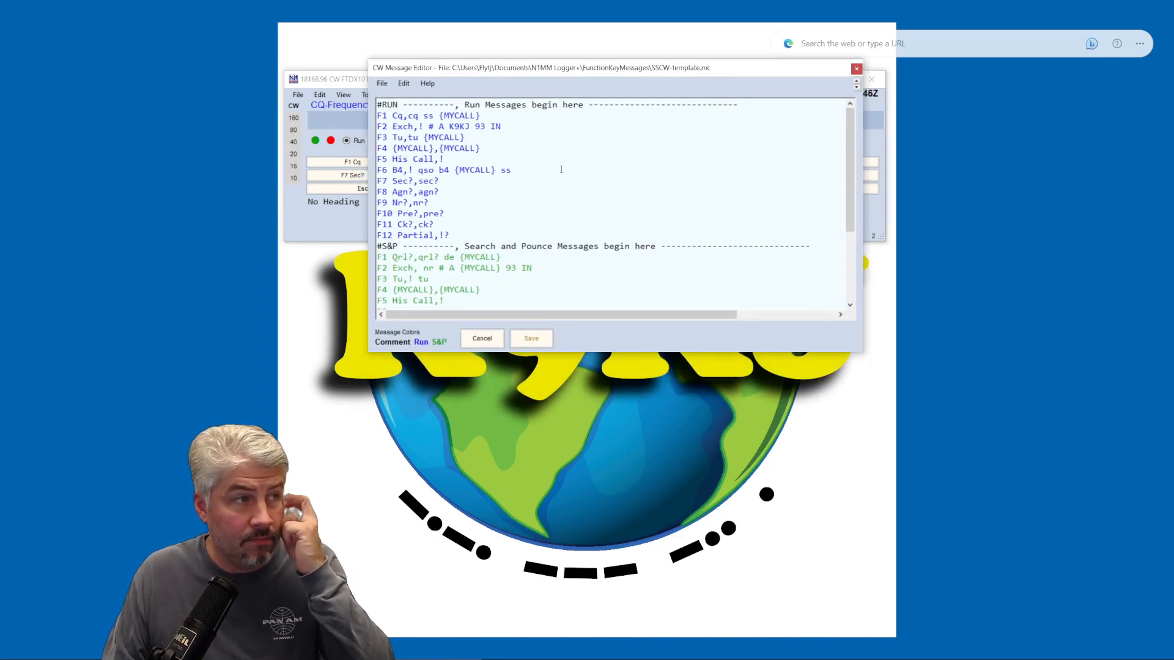
Examine the CW message file's Run and S&P sections, including their header lines and the Run F1 entry
scroll(443, 227, down, 4)
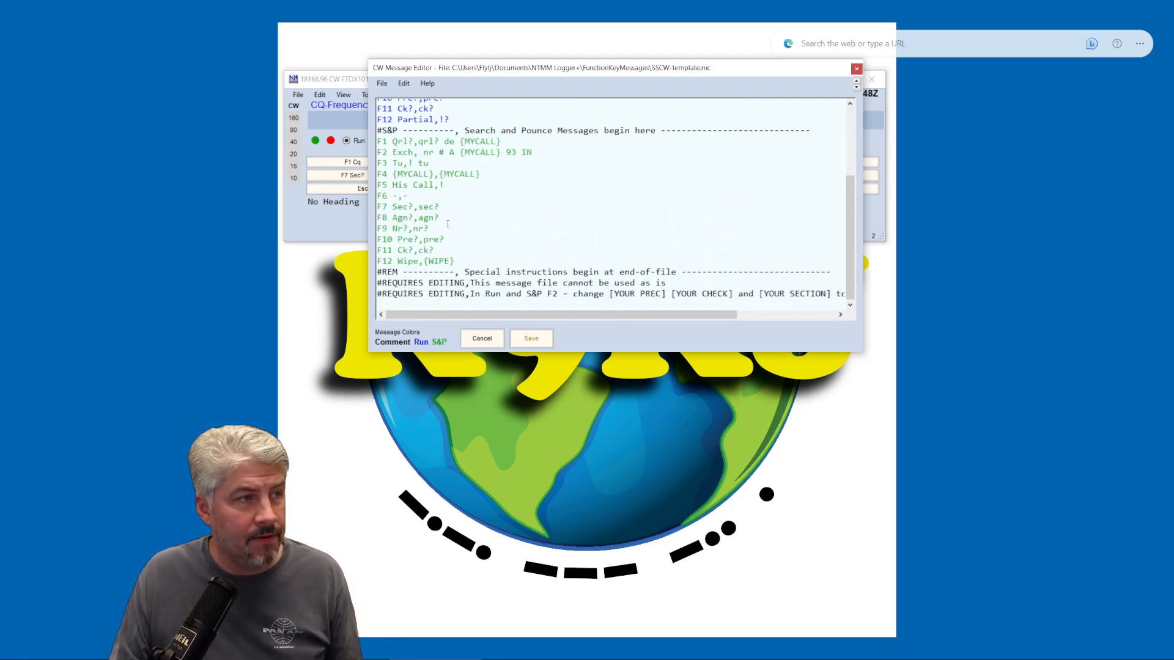
scroll(443, 226, up, 4)
scroll(437, 220, down, 2)
scroll(429, 211, up, 2)
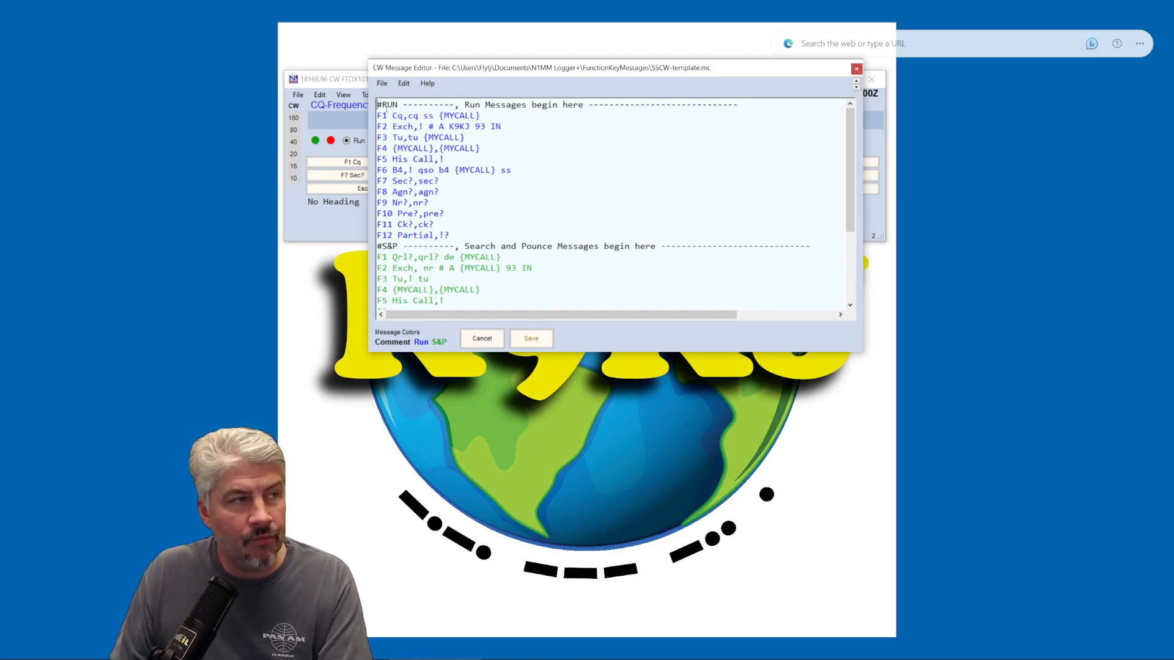
double_click(415, 105)
double_click(414, 246)
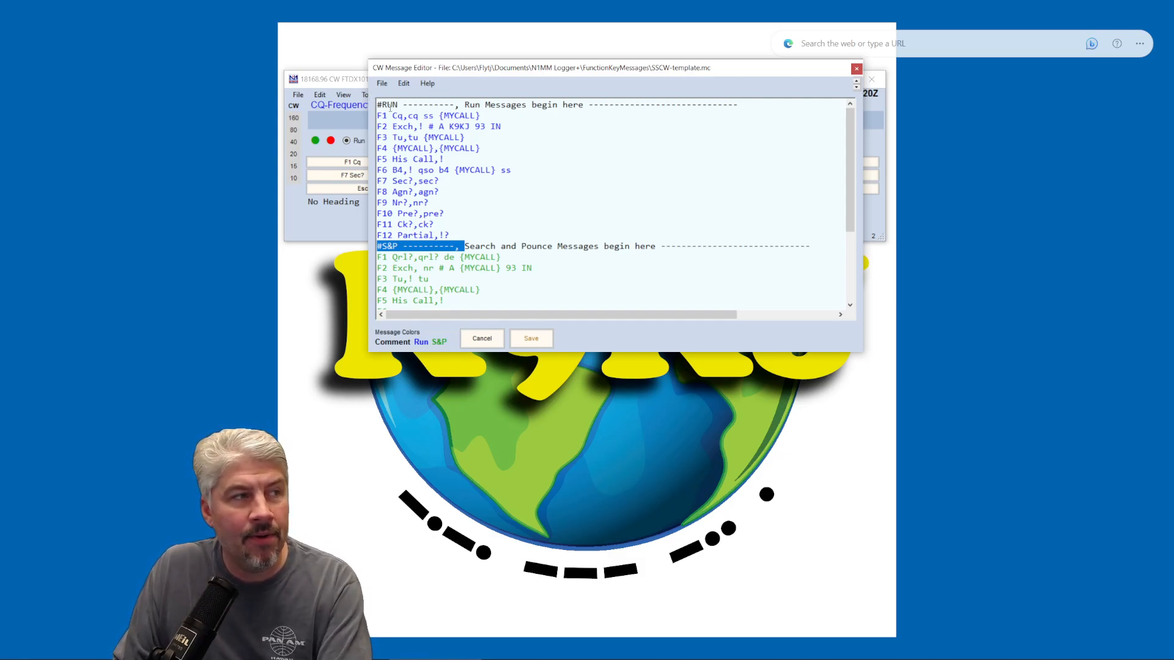
drag(377, 105, 432, 107)
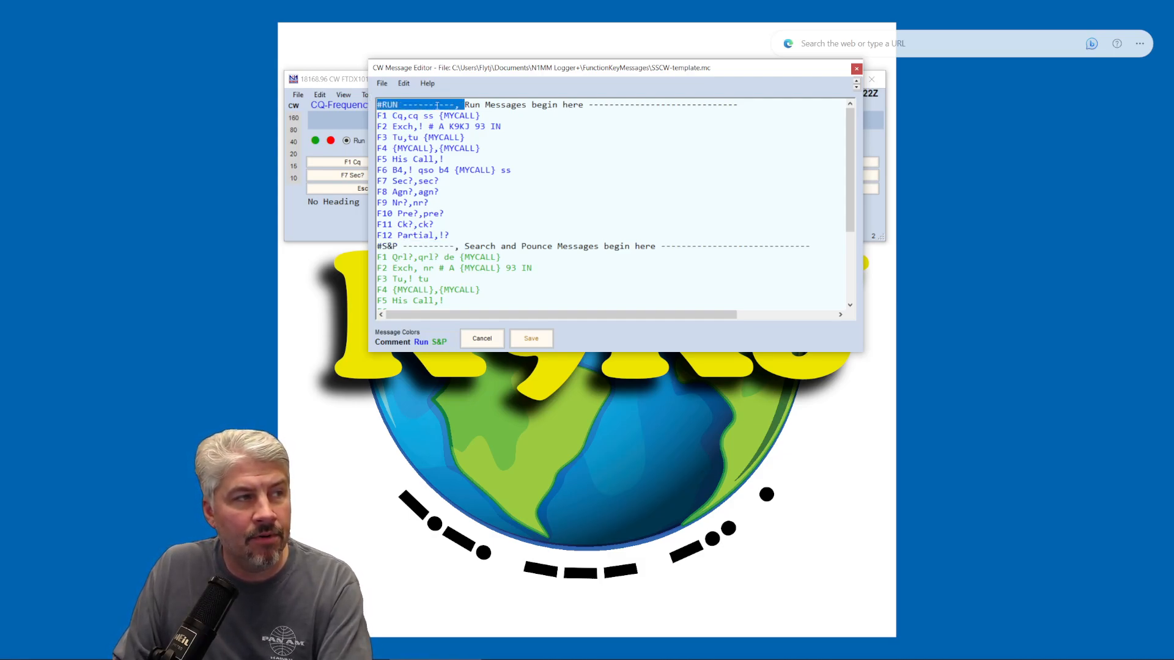
click(418, 106)
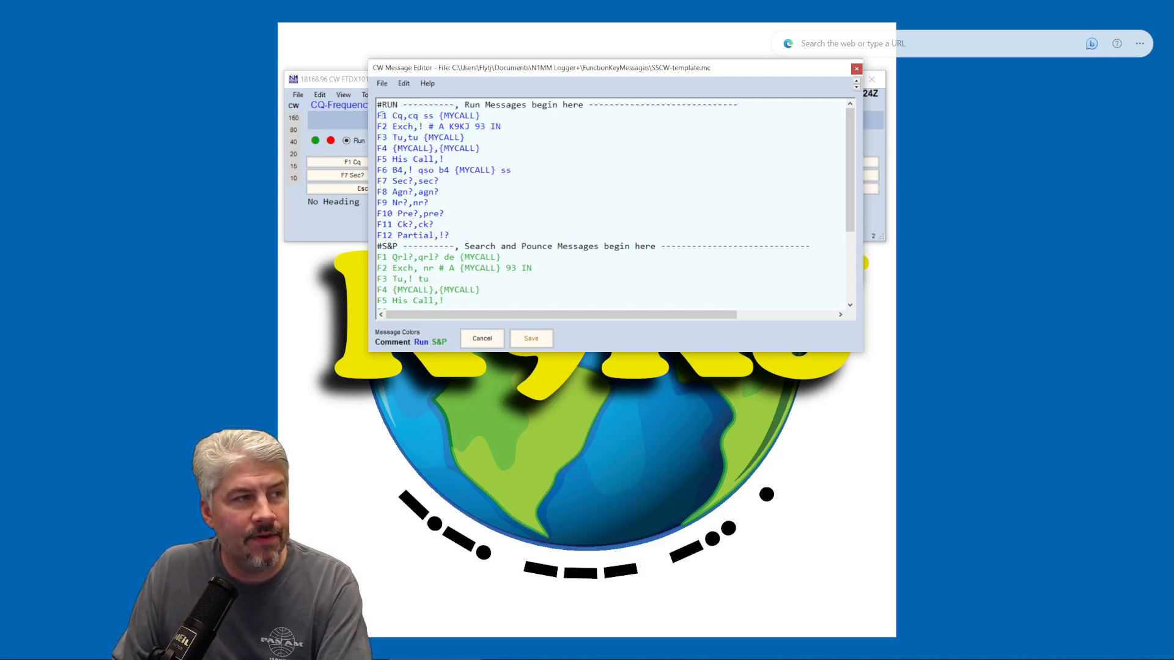
drag(377, 116, 392, 116)
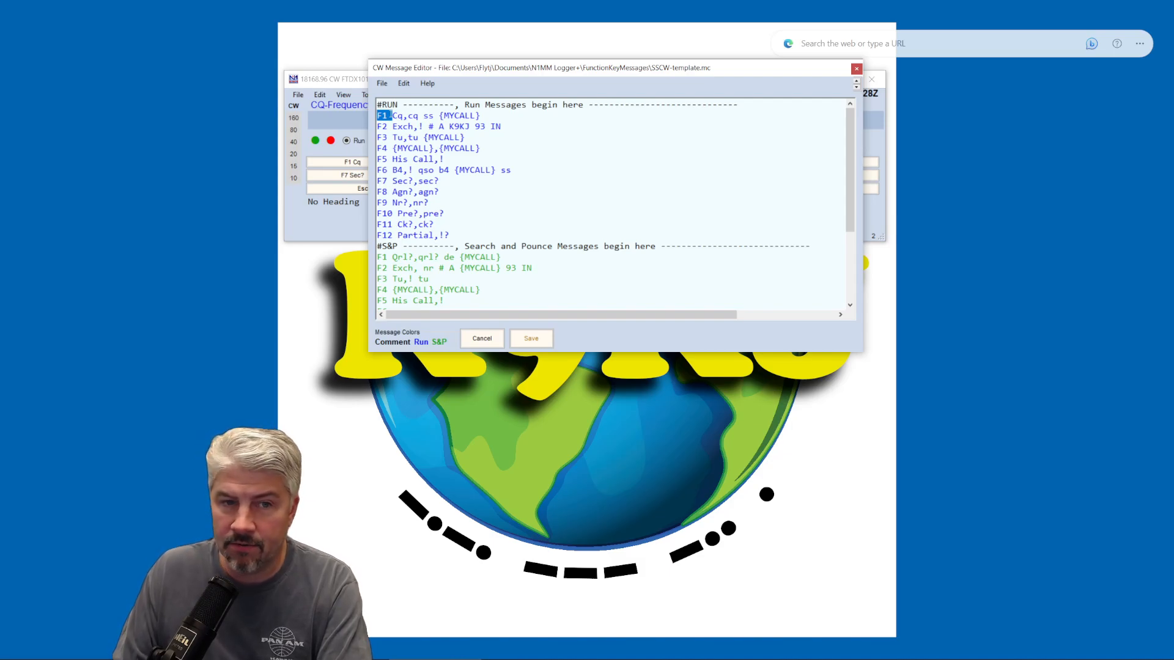
Change the Run F1 message's button label to CQ in the CW message file and save it
click(394, 116)
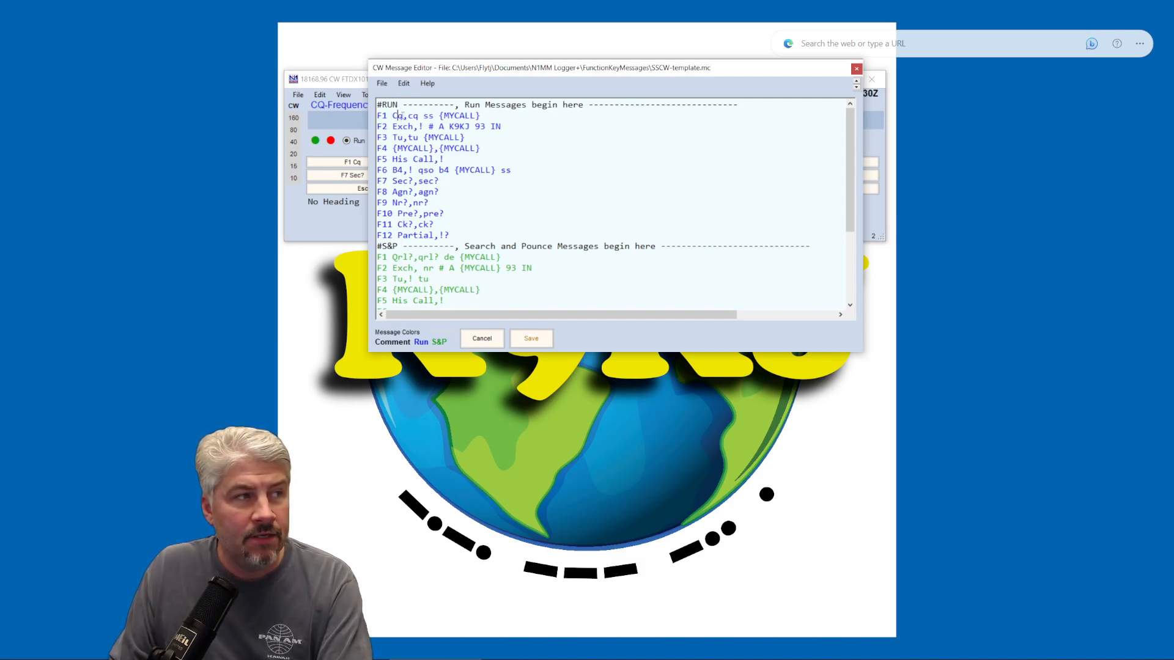
drag(393, 115, 402, 116)
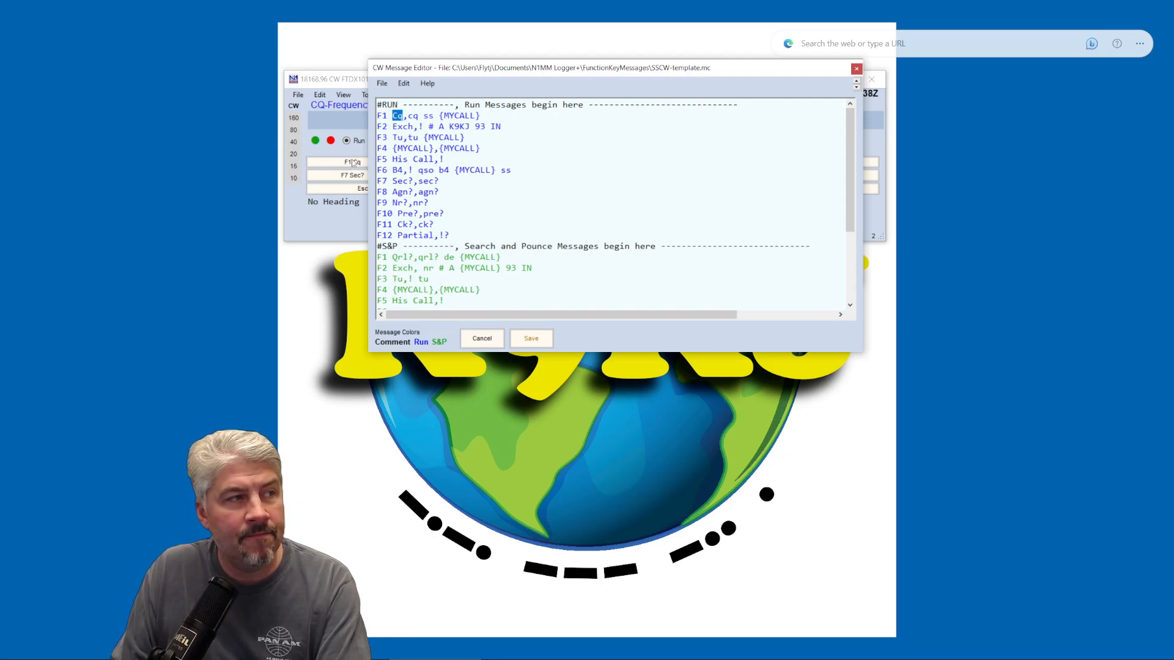
click(396, 116)
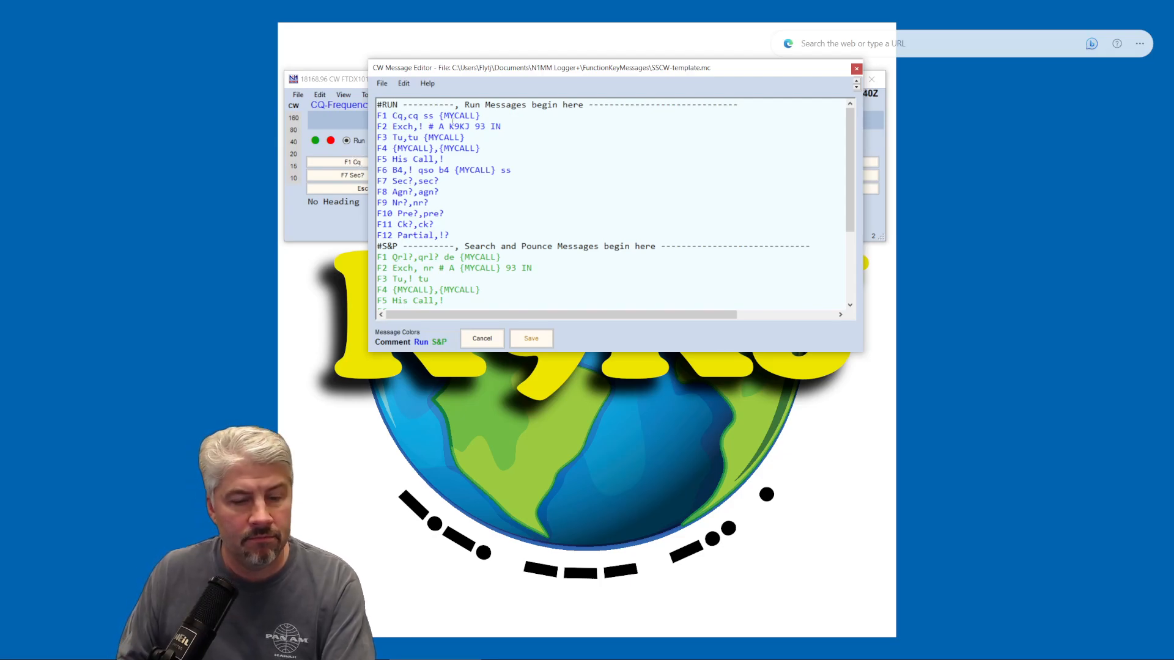
key(Delete)
text(Q)
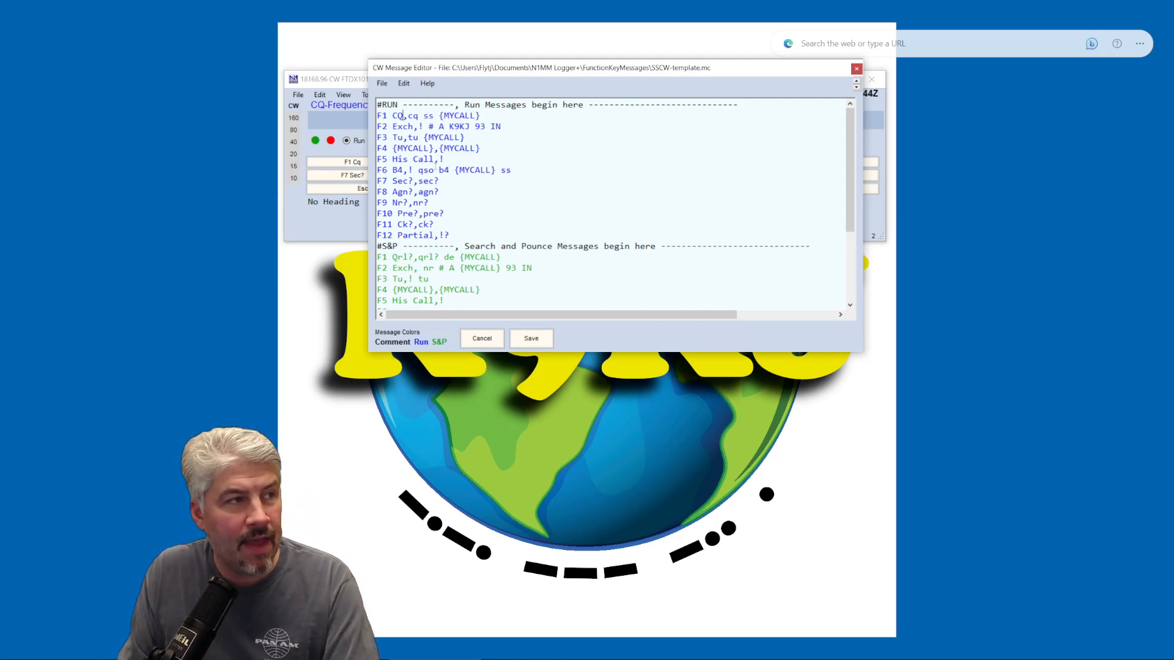
click(533, 340)
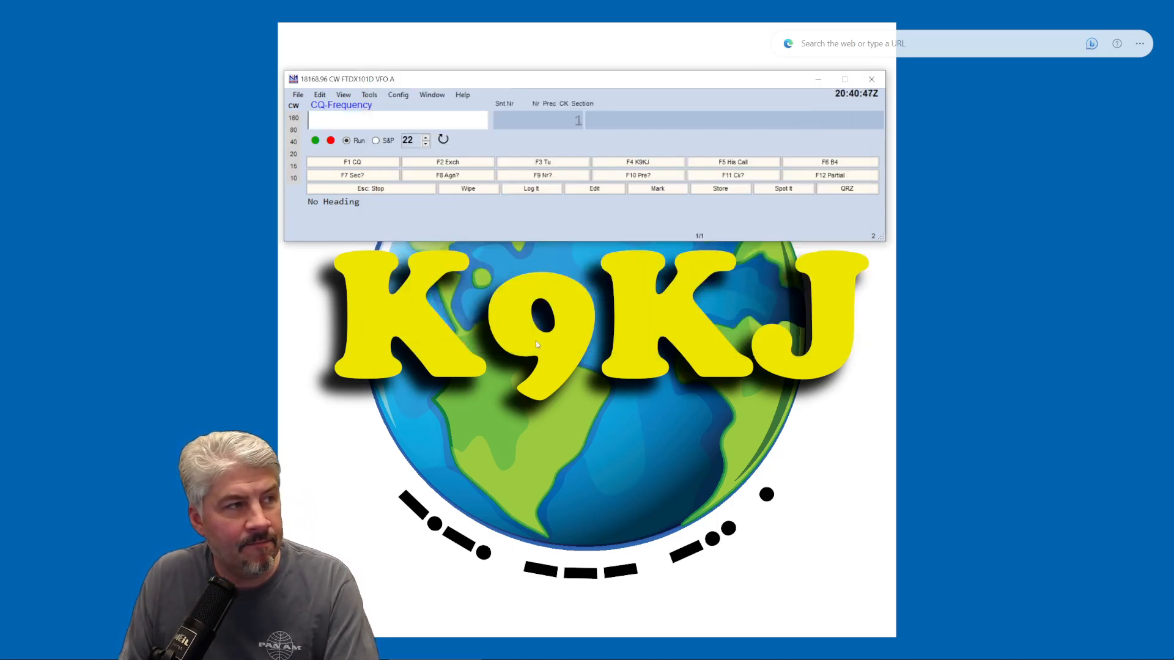
Reopen the CW message editor, examine the Run F1 message text and its {MYCALL} macro, and close it without saving
right_click(380, 164)
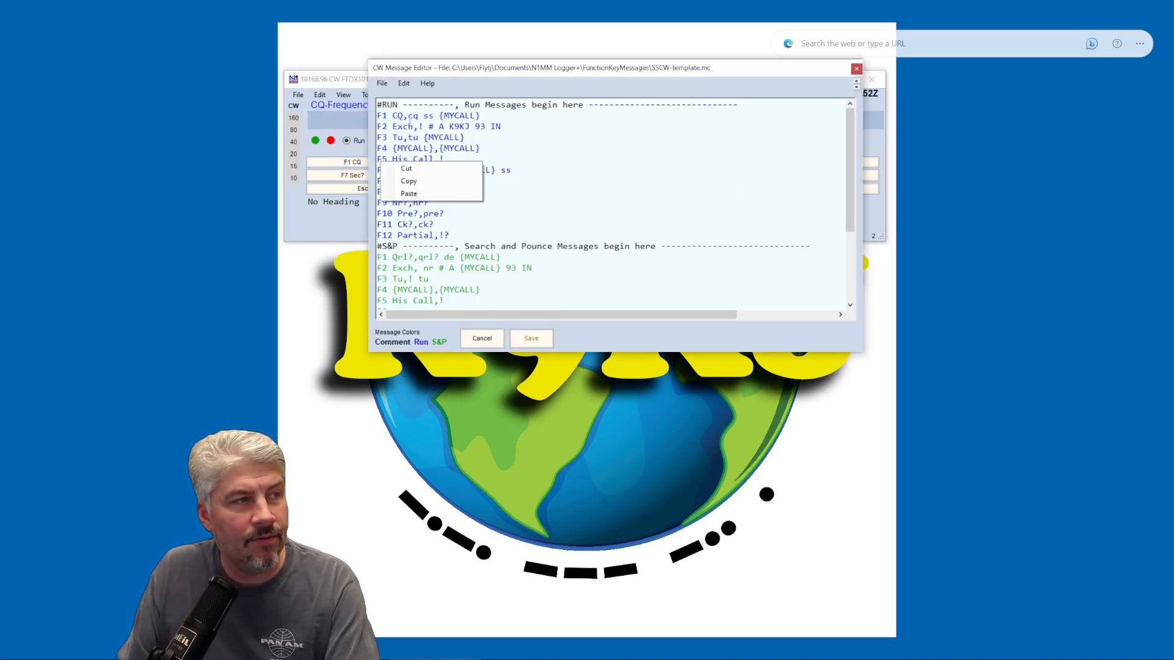
click(407, 115)
drag(407, 116, 479, 116)
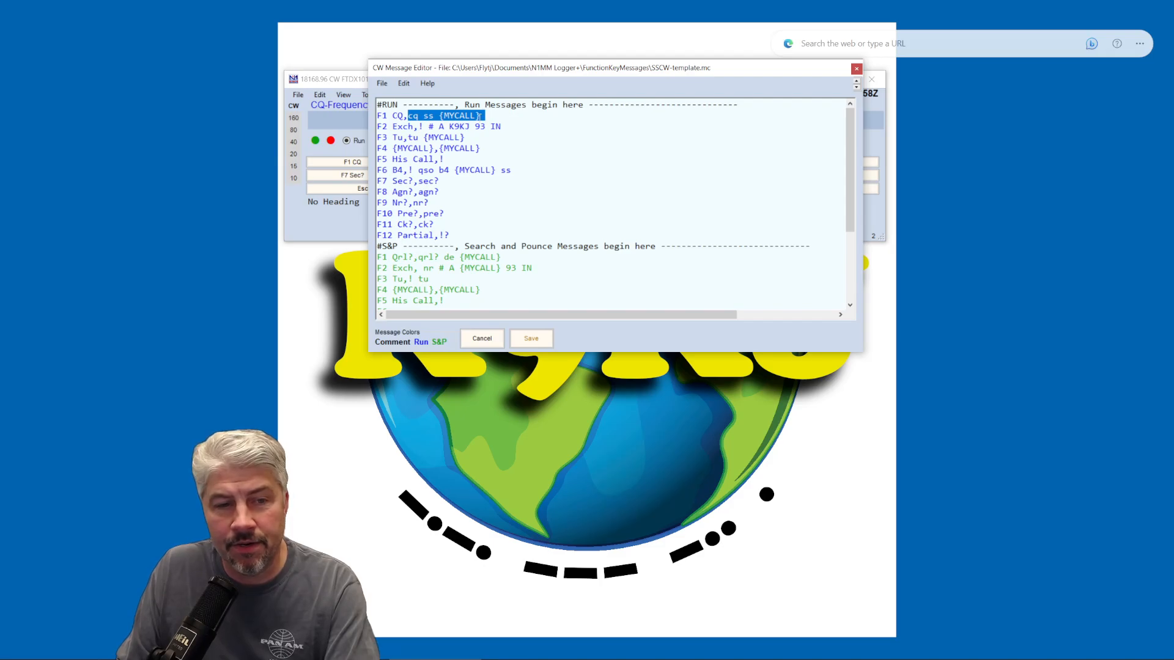
click(390, 115)
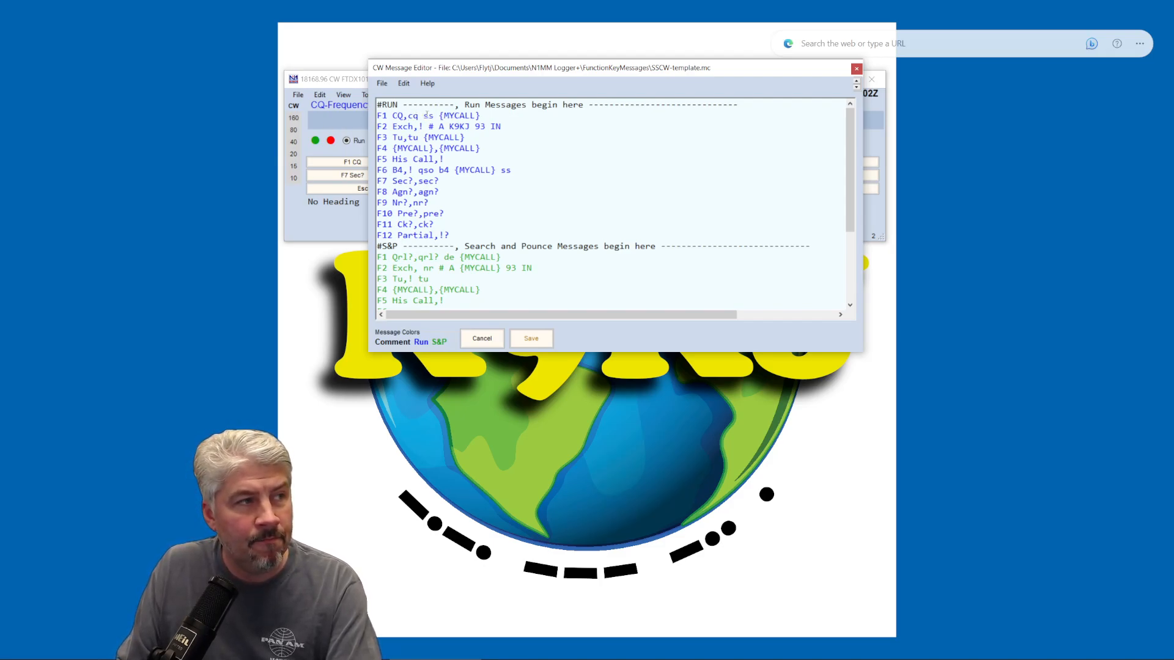
click(434, 116)
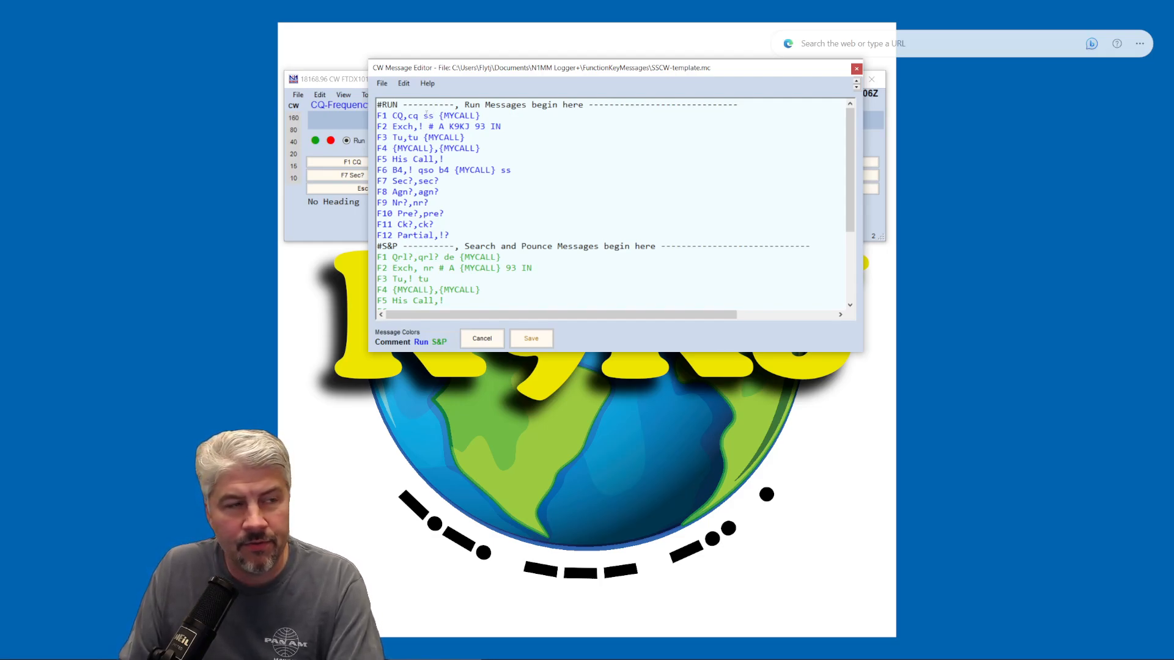
drag(437, 116, 480, 116)
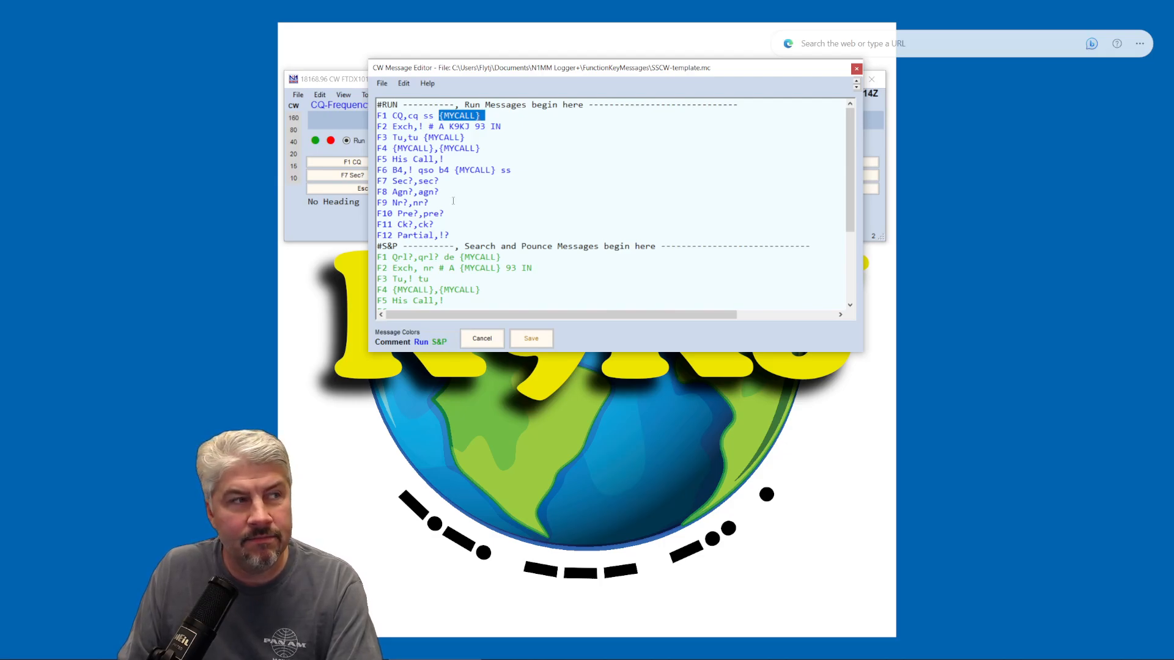
click(482, 337)
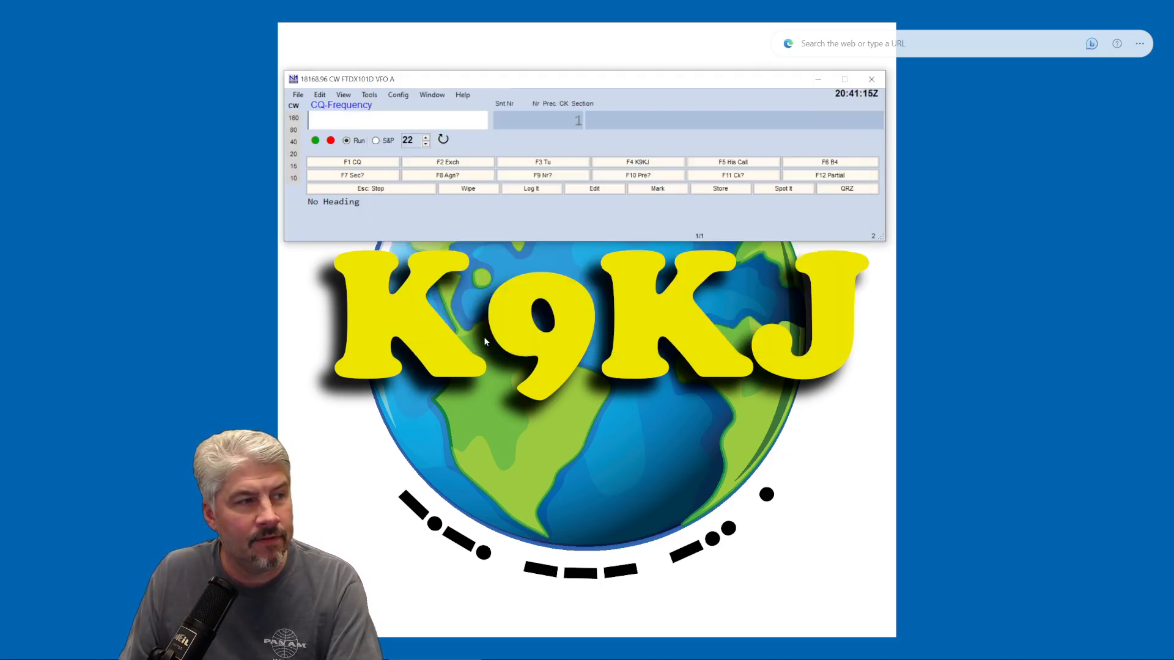
Review the callsign field in the station data and close the form without changes
click(398, 95)
mouse_move(398, 95)
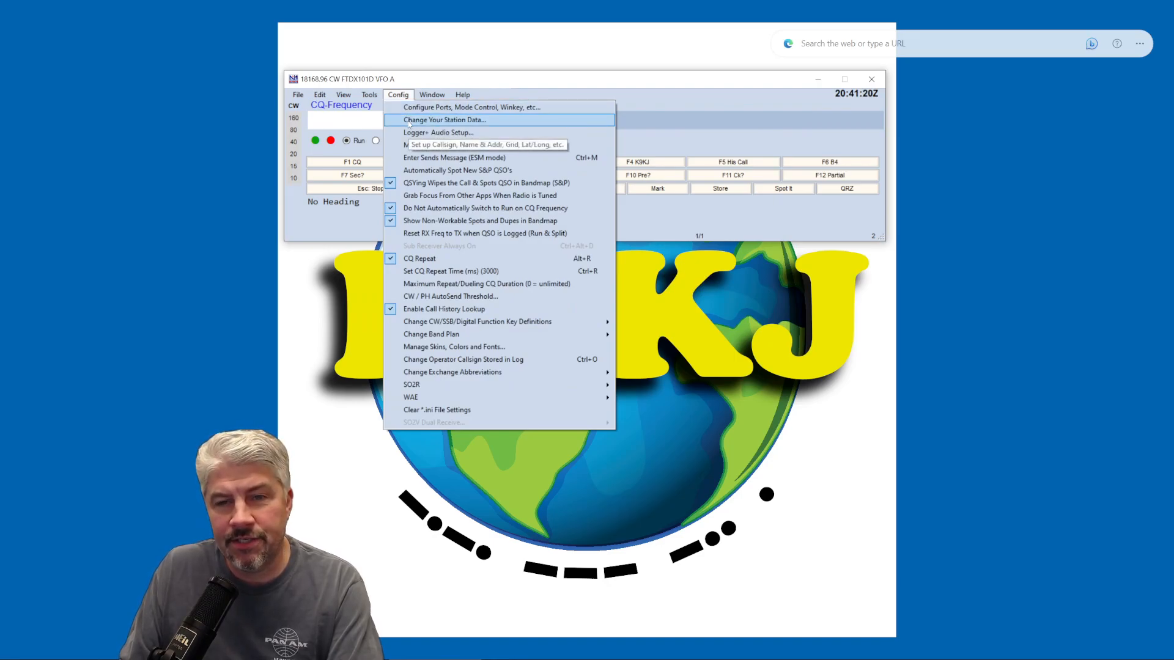
click(408, 121)
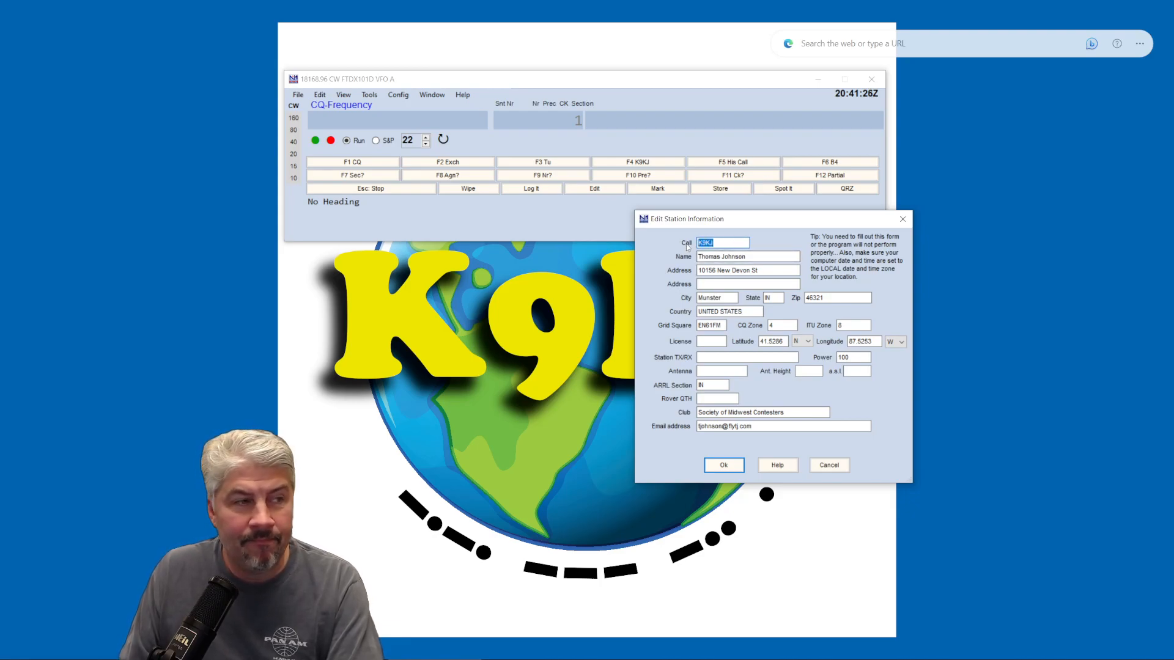
click(829, 465)
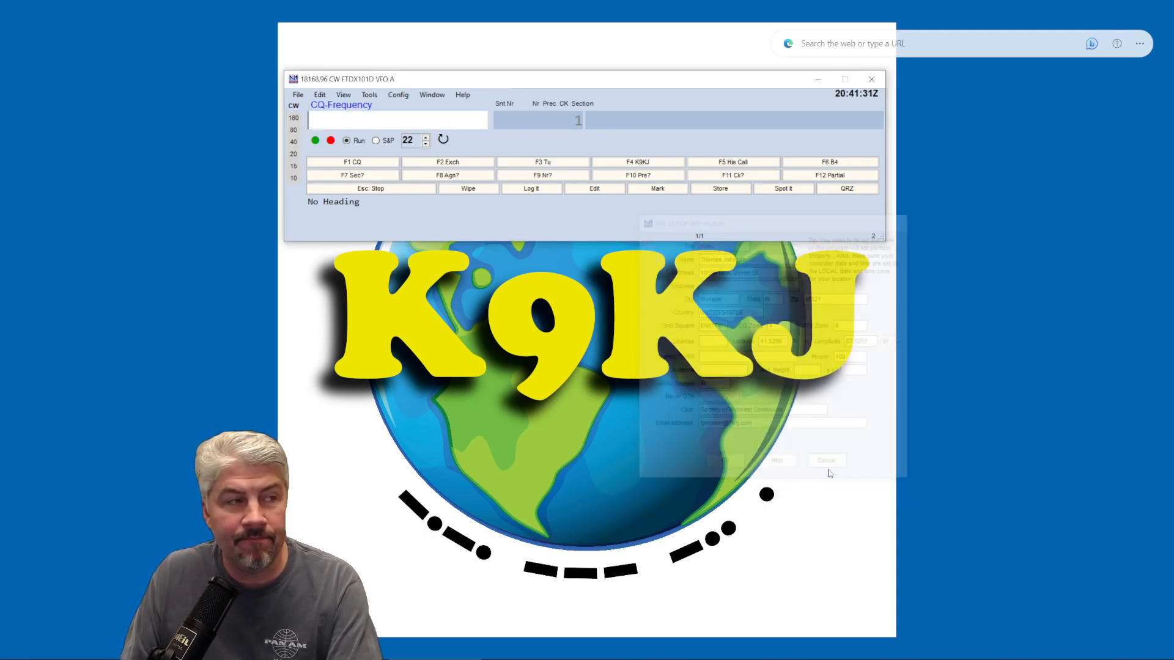
Reopen the CW message editor and replace the {MYCALL} macro in the Run F1 message with the literal callsign K9KJ
right_click(447, 164)
right_click(448, 157)
click(420, 117)
drag(408, 116, 482, 117)
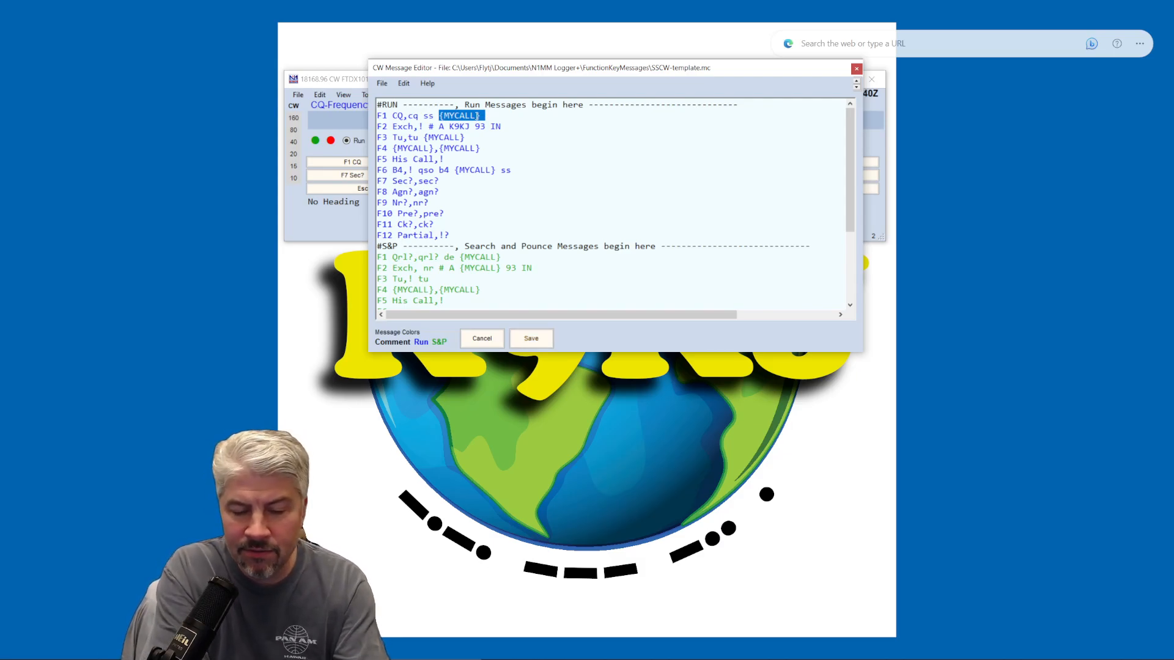
text(K9KJ)
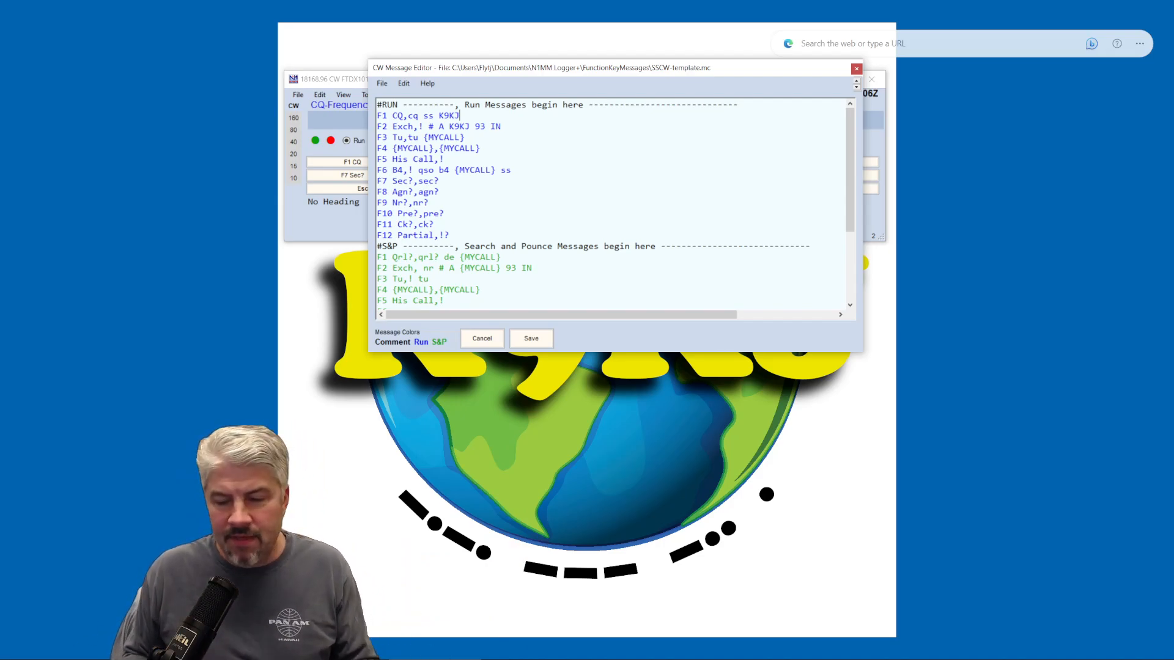
click(437, 115)
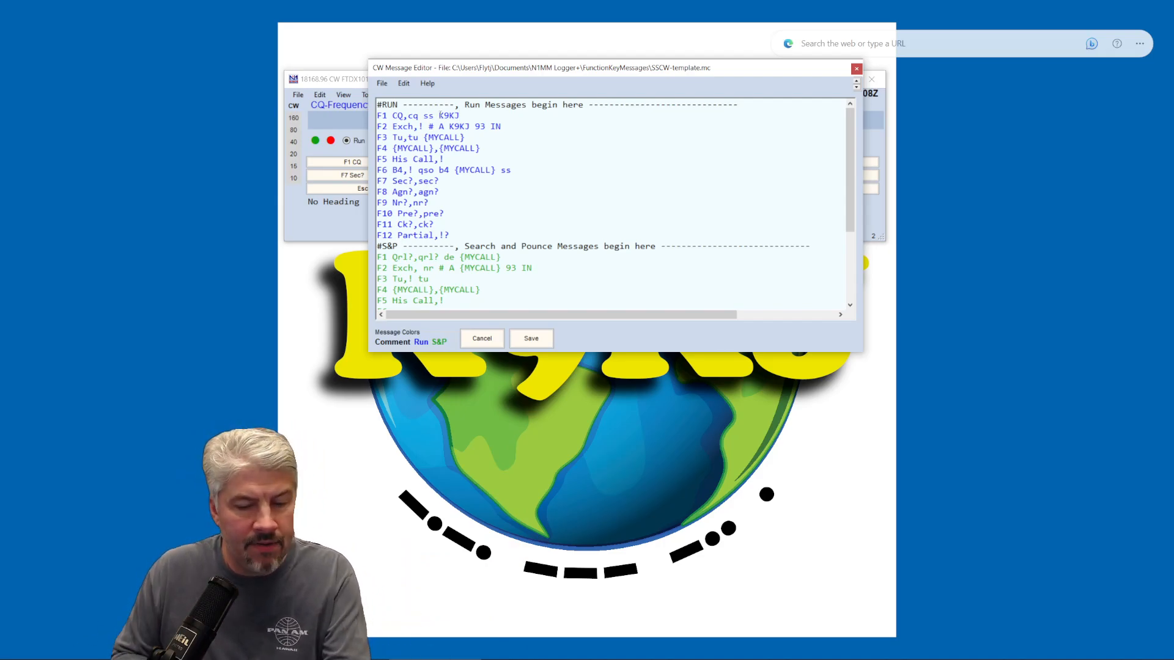
text({)
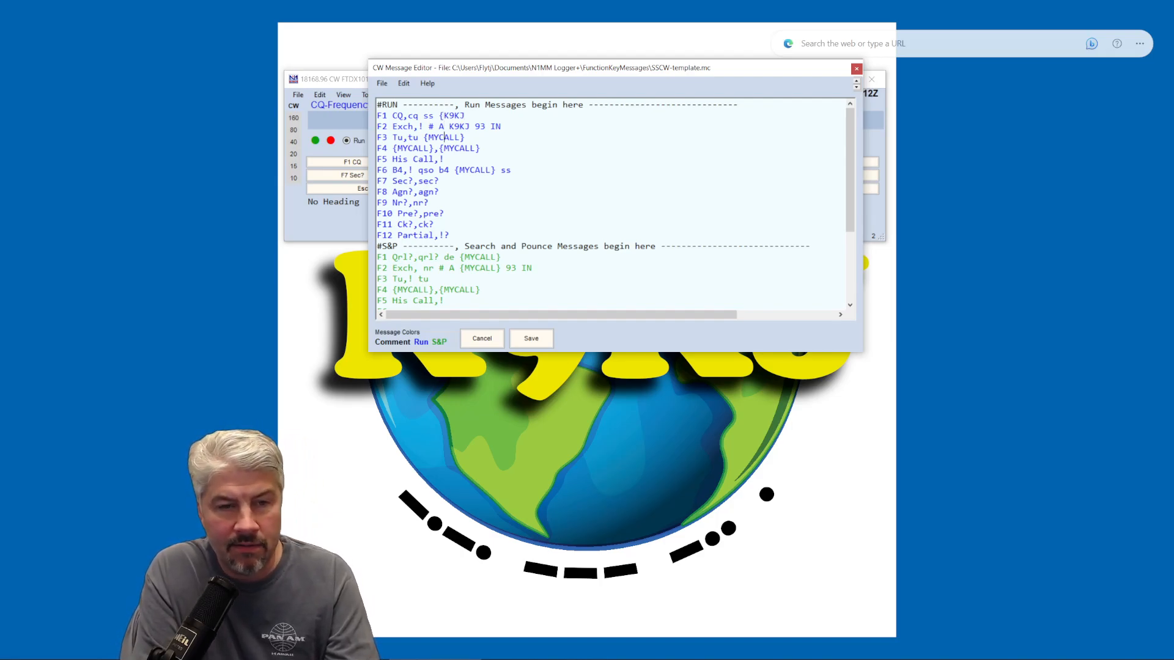
key(Up)
key(Delete)
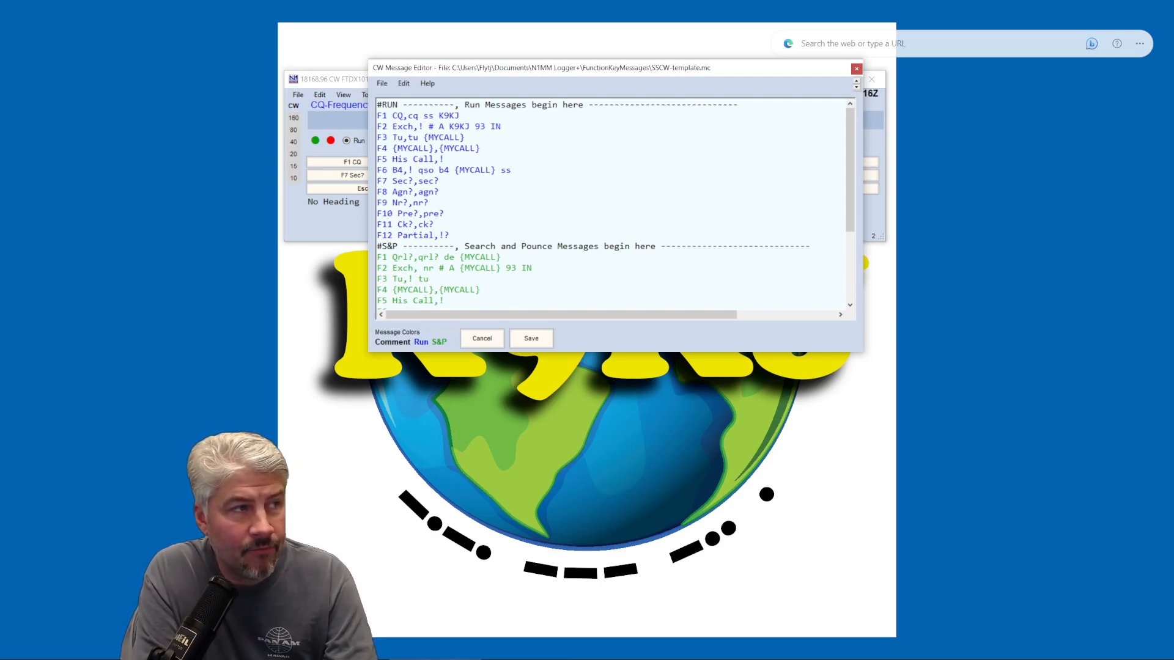
Examine the Run F2 message's Exch label and ! macro, moving the editor aside to uncover the callsign entry field
drag(394, 127, 414, 126)
click(408, 126)
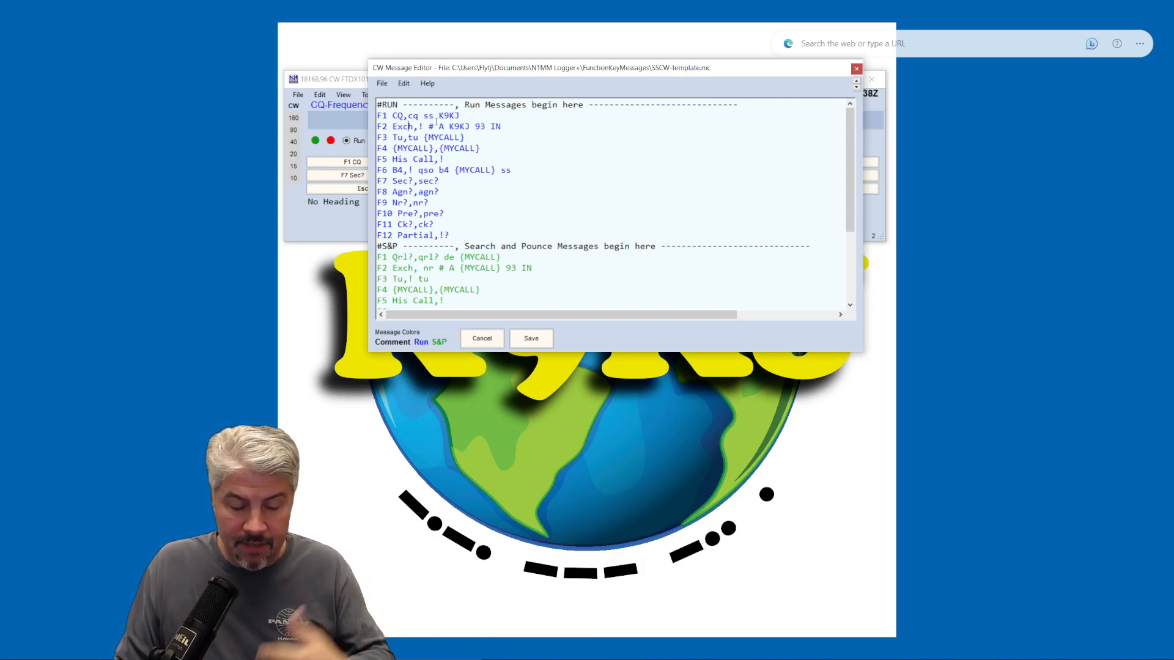
double_click(419, 126)
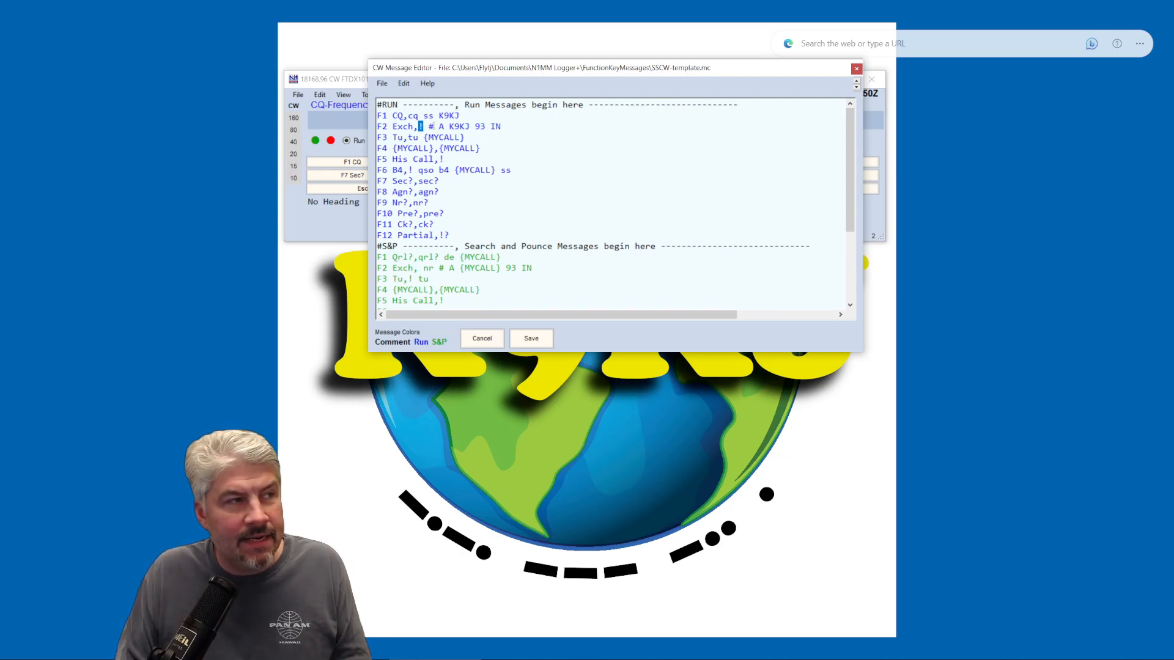
drag(440, 71, 584, 66)
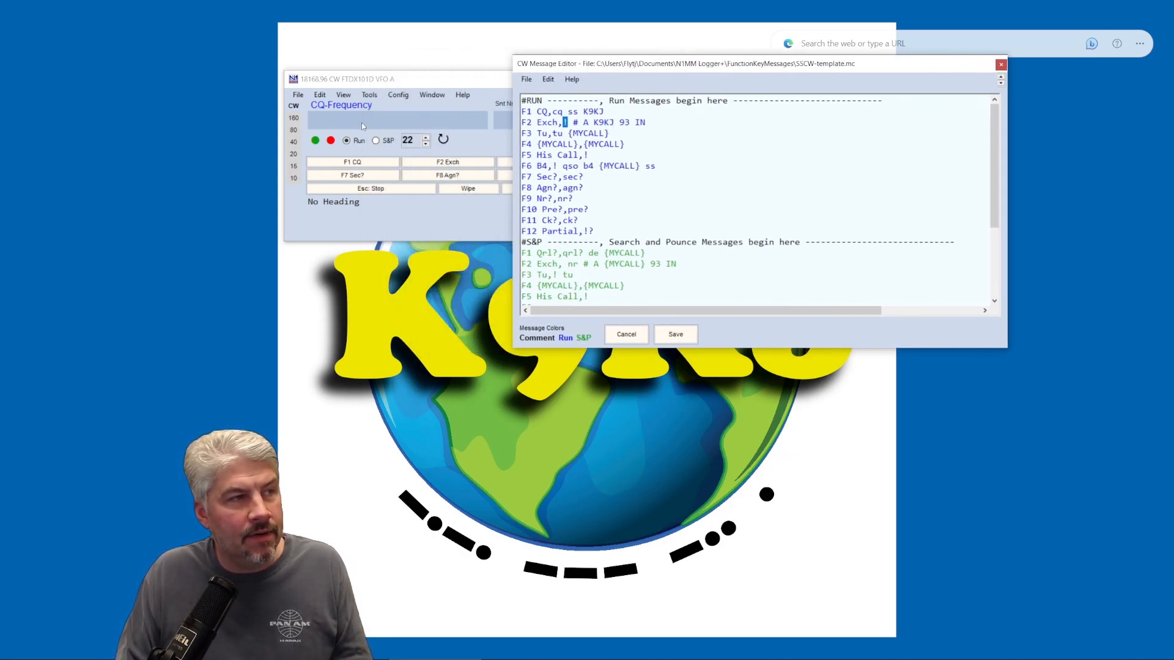
Discard the message file edits and enter W9XY as the contact's callsign, advancing to the received exchange
click(611, 330)
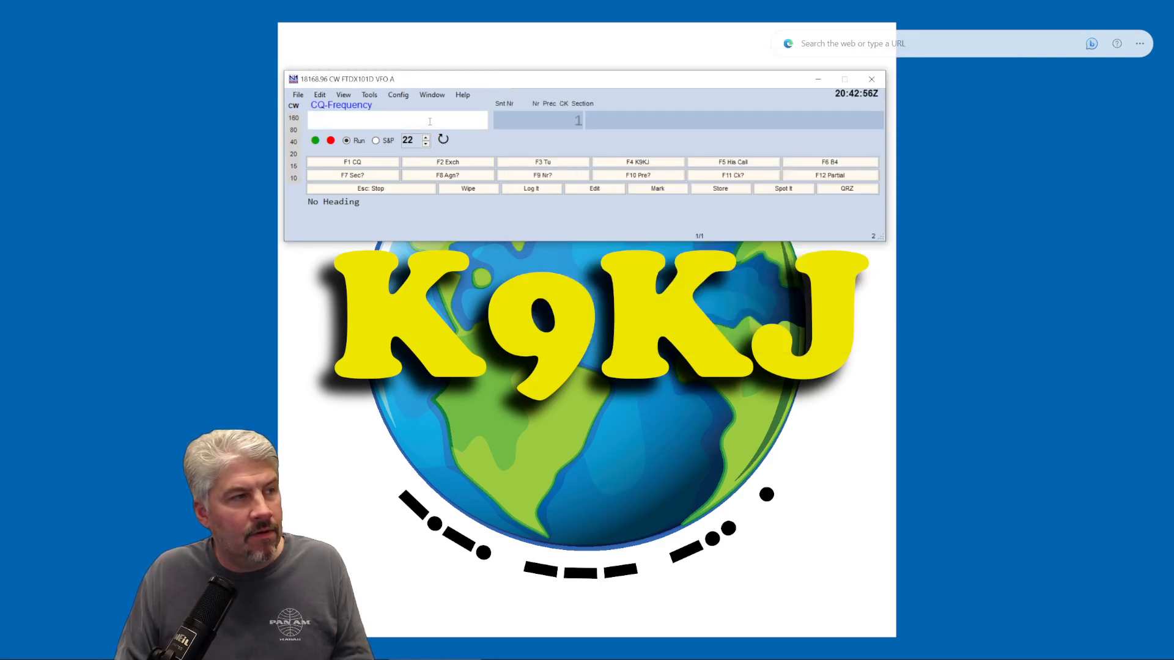
text(W9XY)
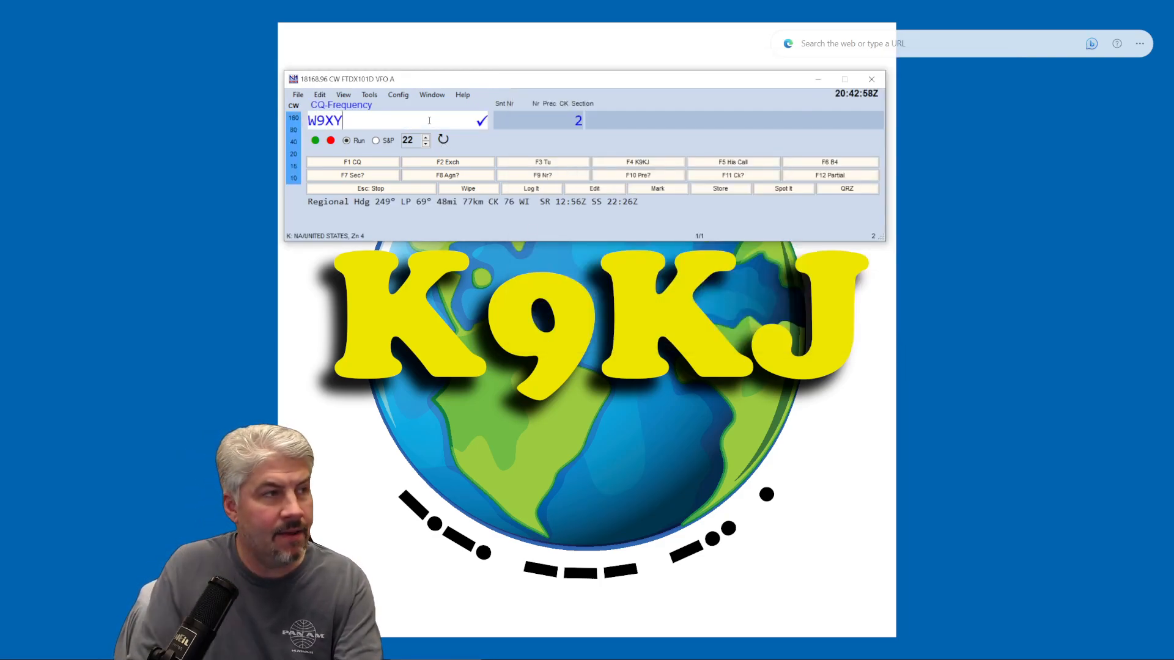
key(Return)
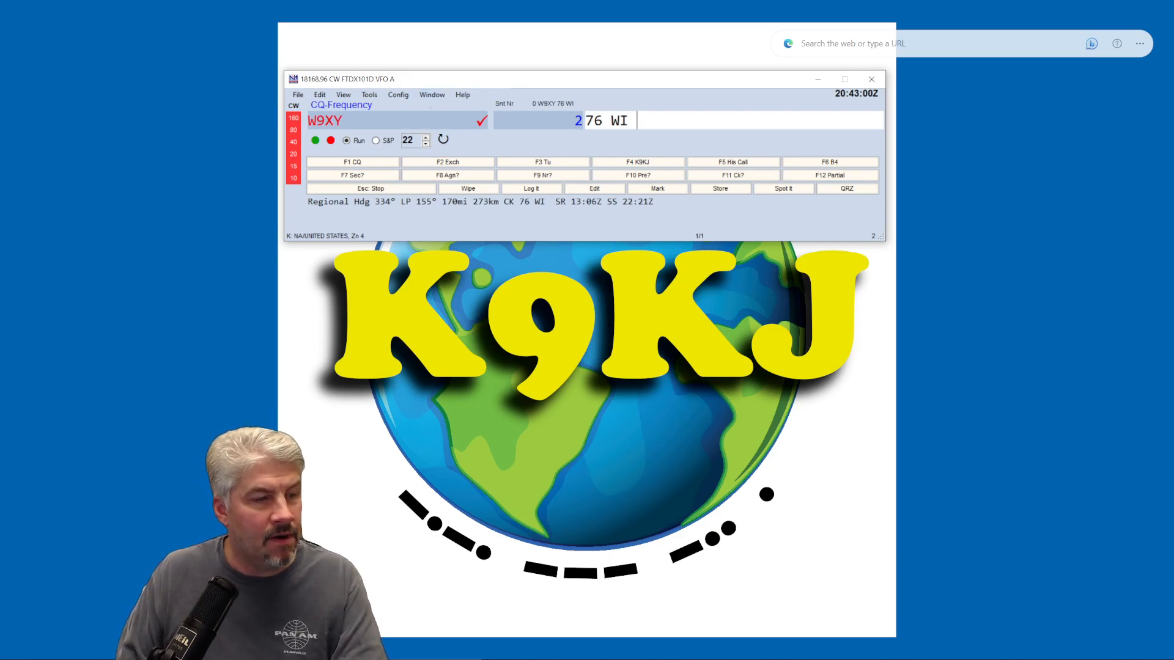
Open the CW message editor, examine the !, # and fixed exchange parts of the Run F2 message, and close it
right_click(404, 164)
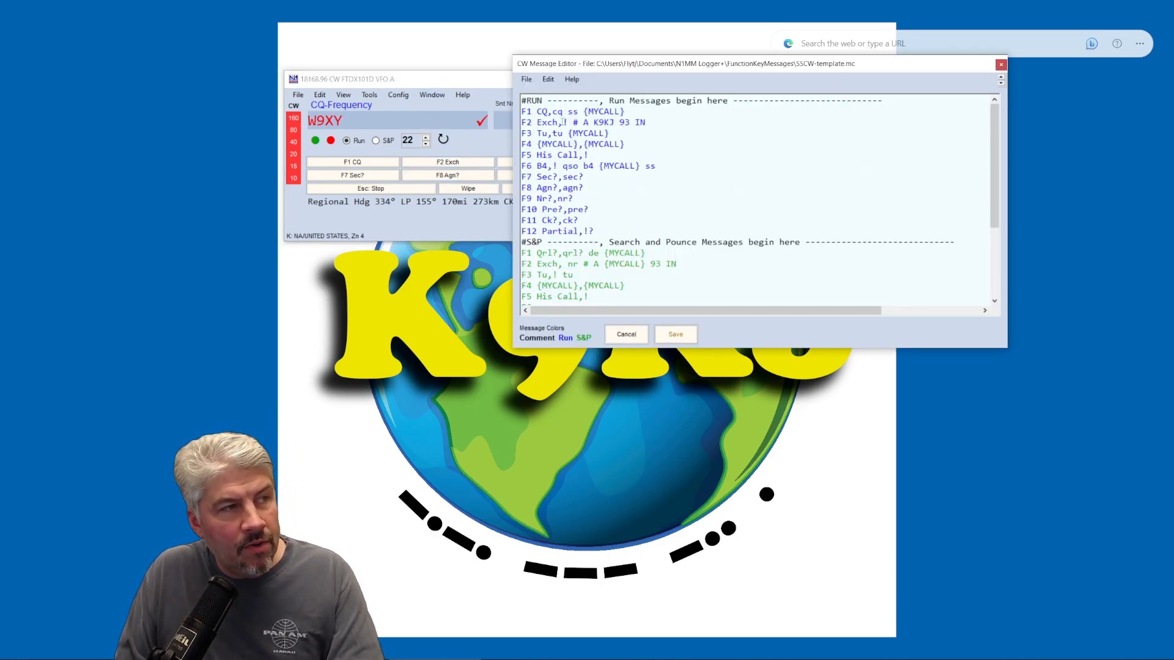
drag(562, 121, 568, 122)
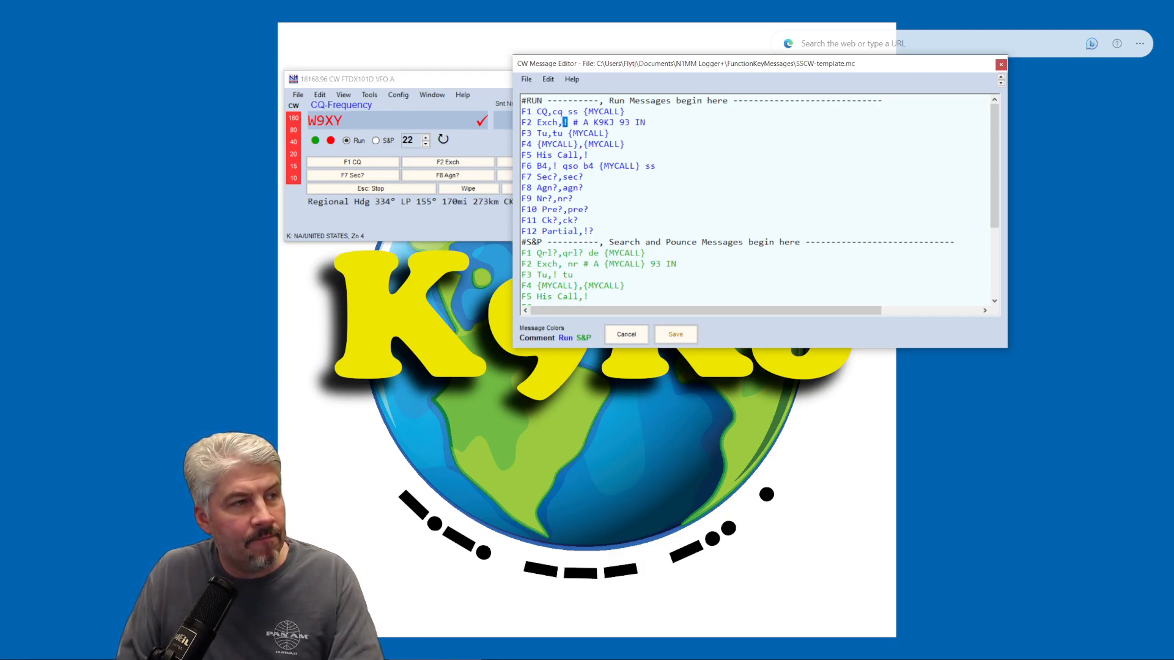
drag(573, 123, 578, 124)
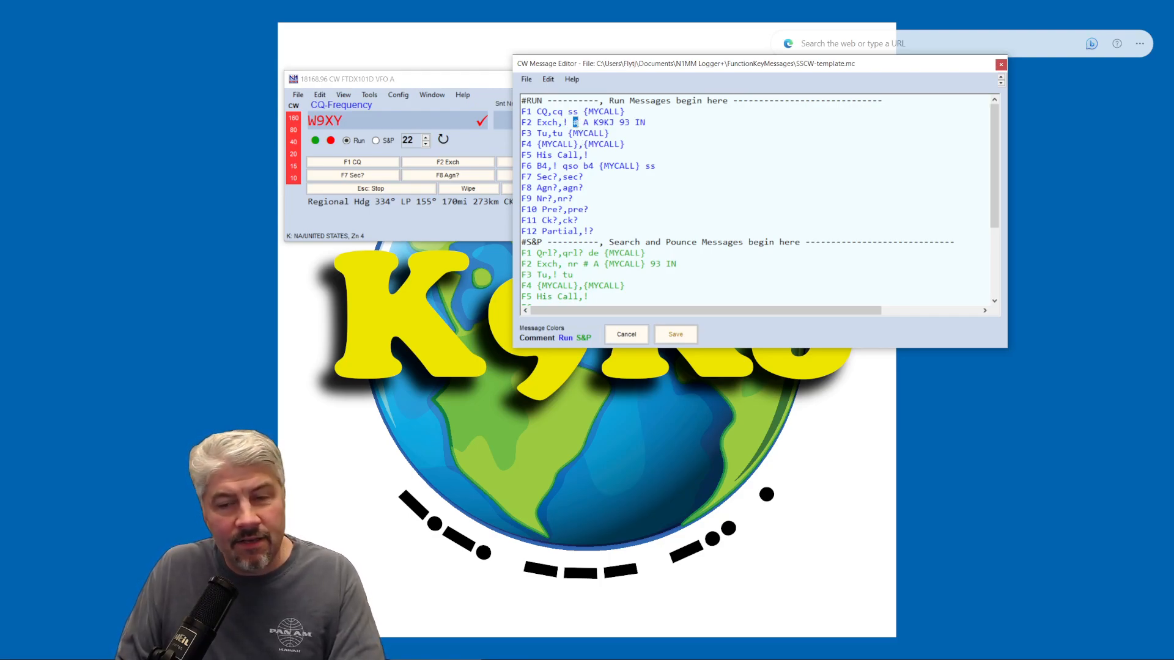
drag(622, 63, 574, 168)
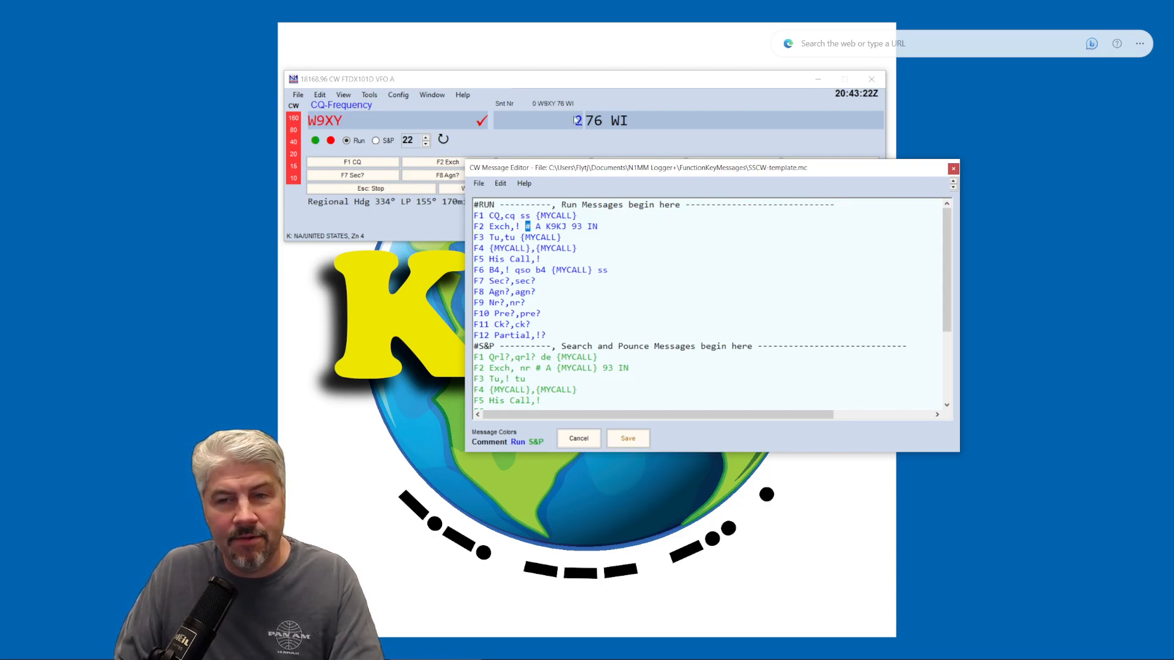
drag(643, 174, 666, 123)
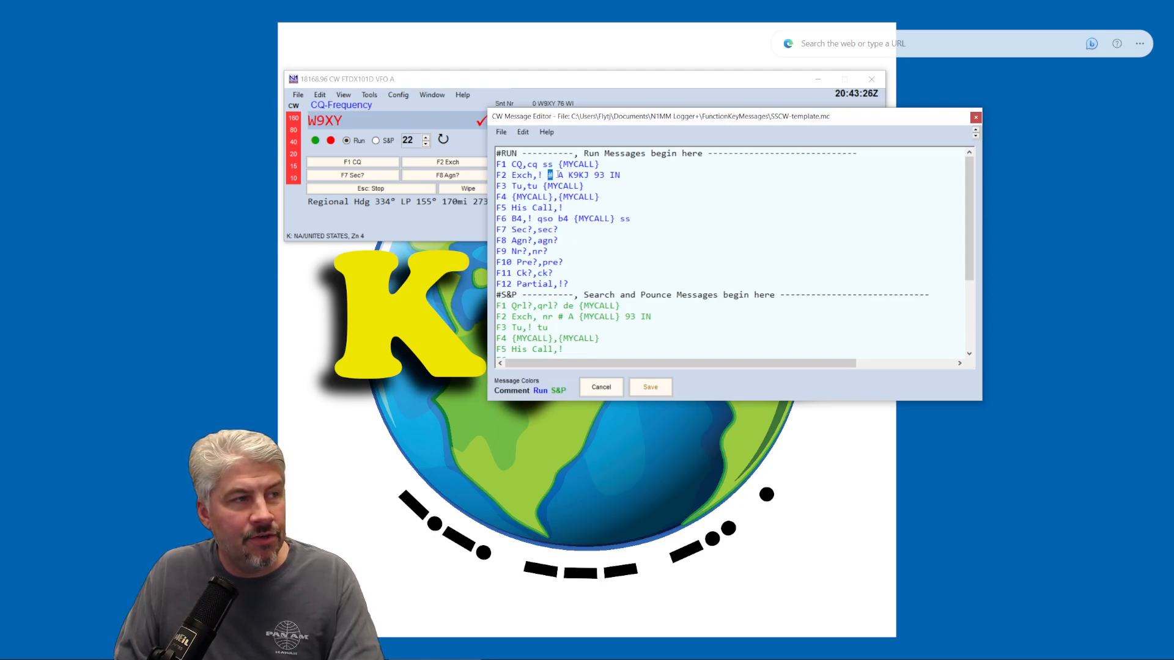
drag(568, 175, 624, 176)
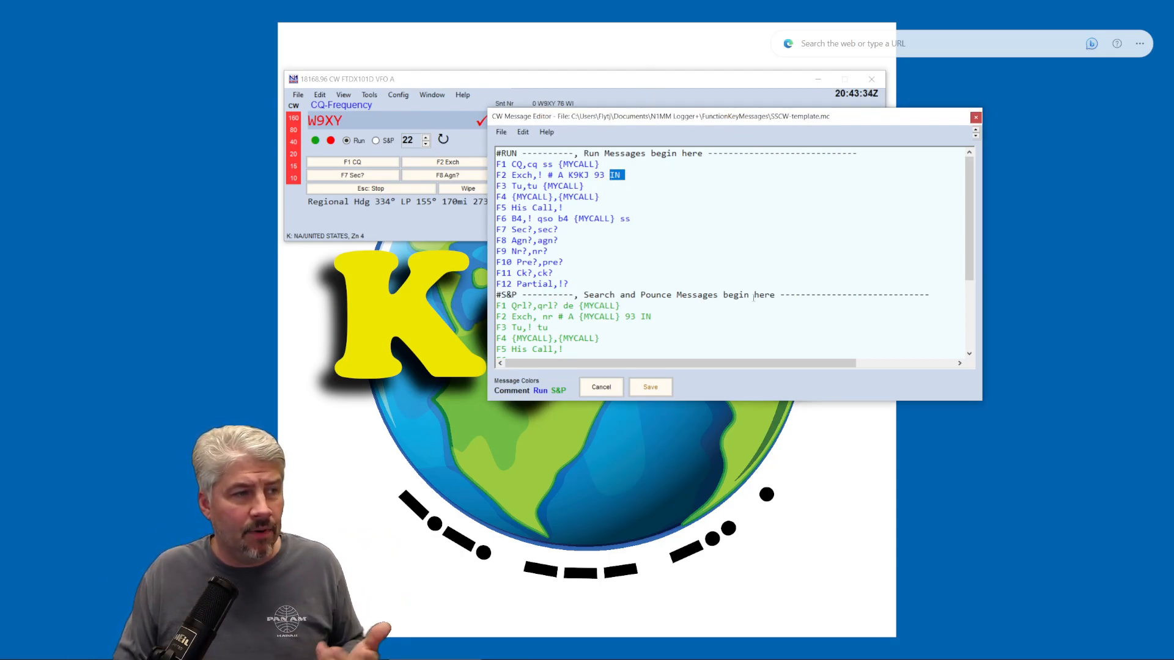
click(975, 117)
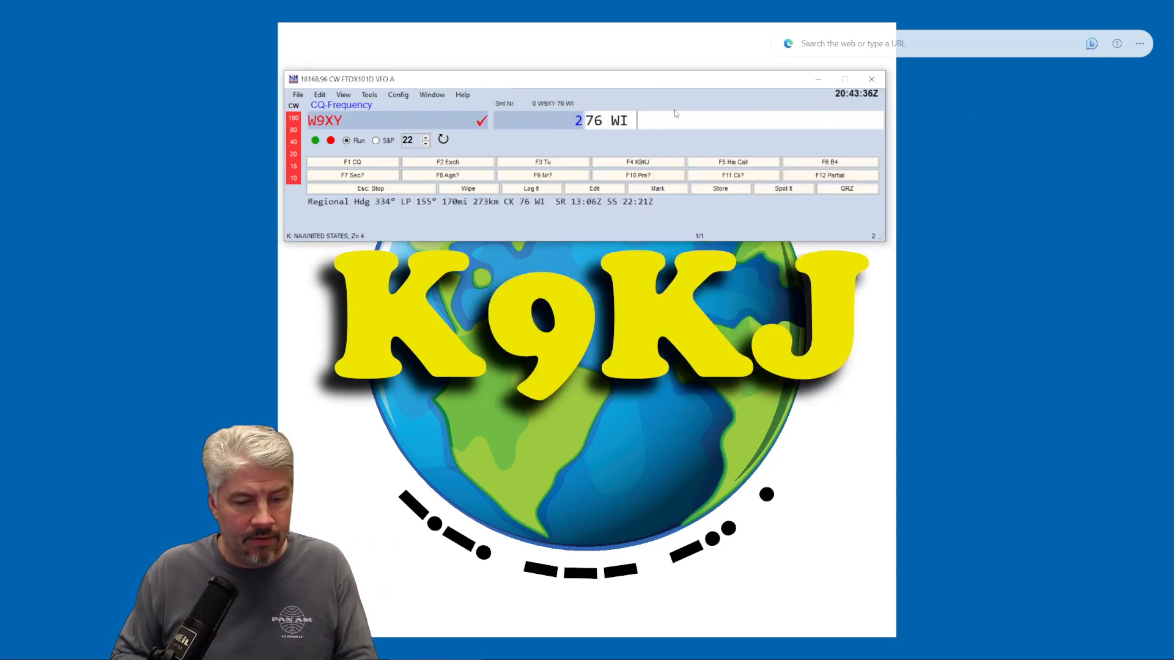
Add 264B to the prefilled received exchange for W9XY
text(264A)
key(BackSpace)
text(B)
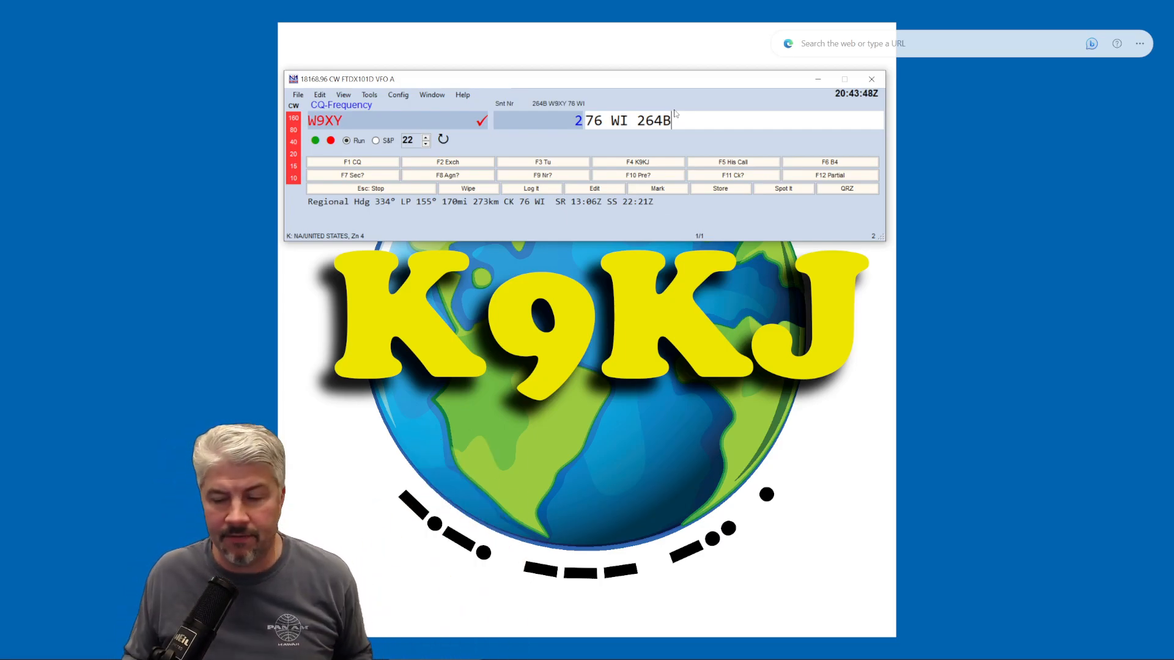
Open the CW message editor and examine the Run F3 message's Tu label and {MYCALL} macro
right_click(540, 163)
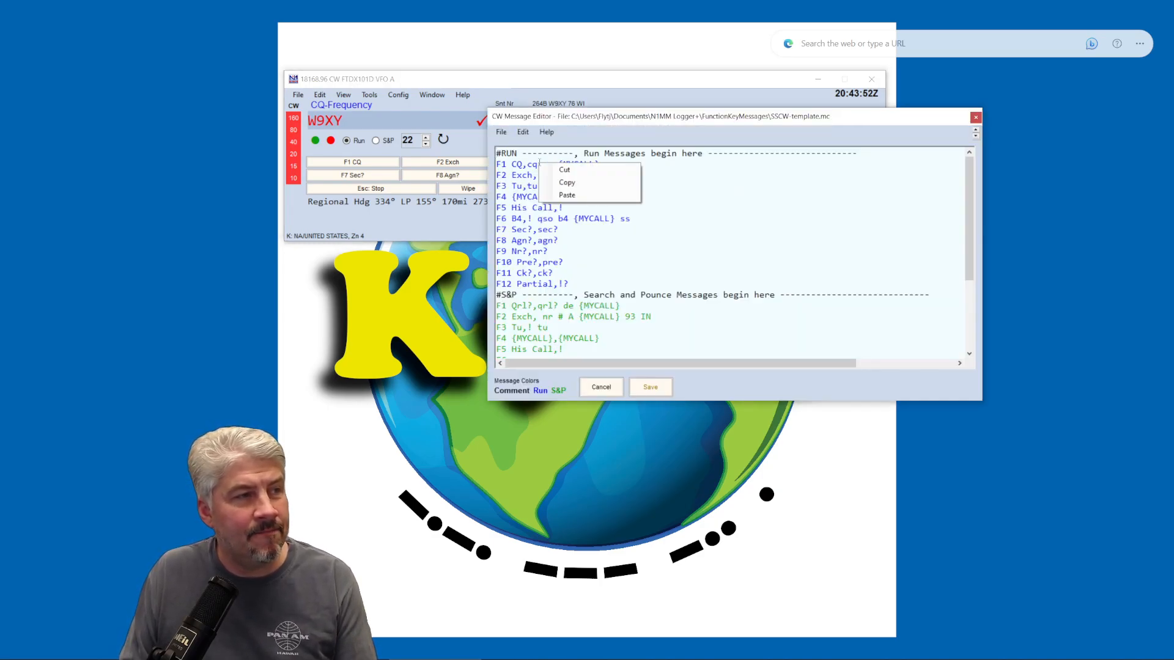
click(513, 187)
drag(513, 187, 520, 187)
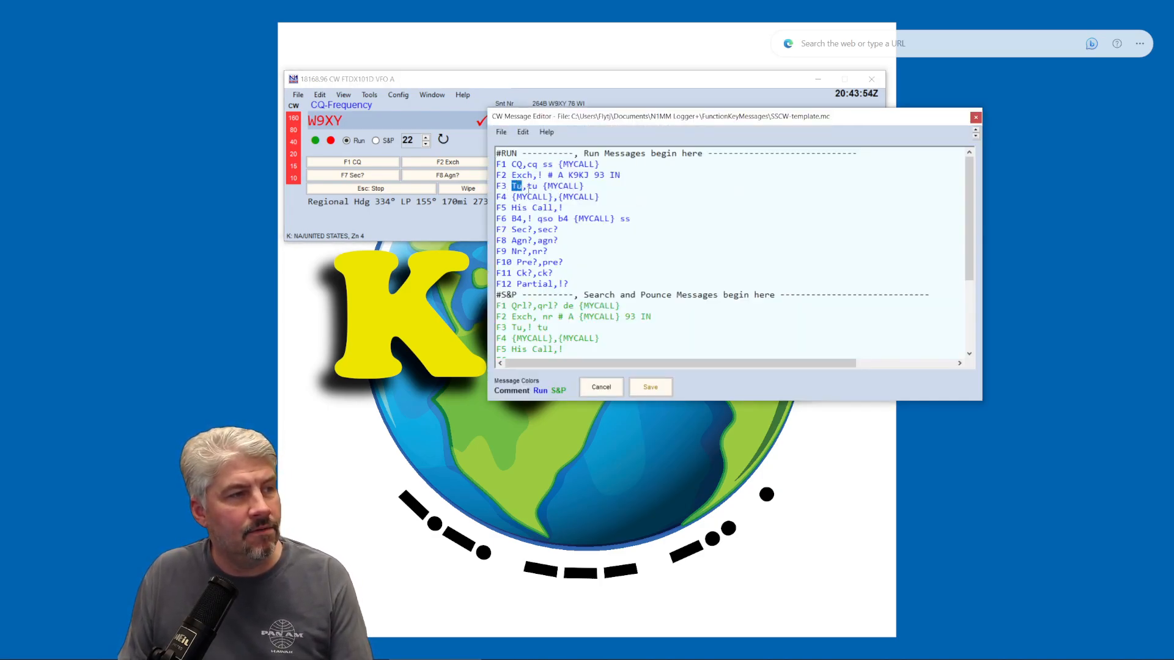
double_click(569, 187)
drag(569, 187, 596, 189)
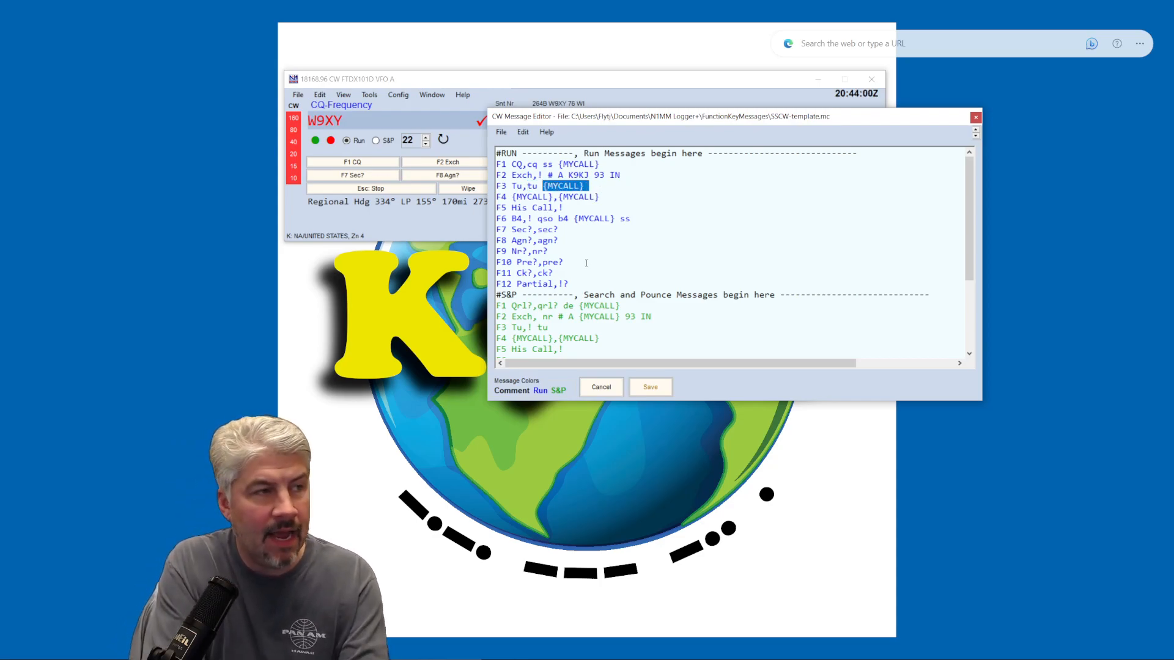
Try adding QRZ before {MYCALL} in the Run F3 message and remove it again
key(Left)
text(QRZ)
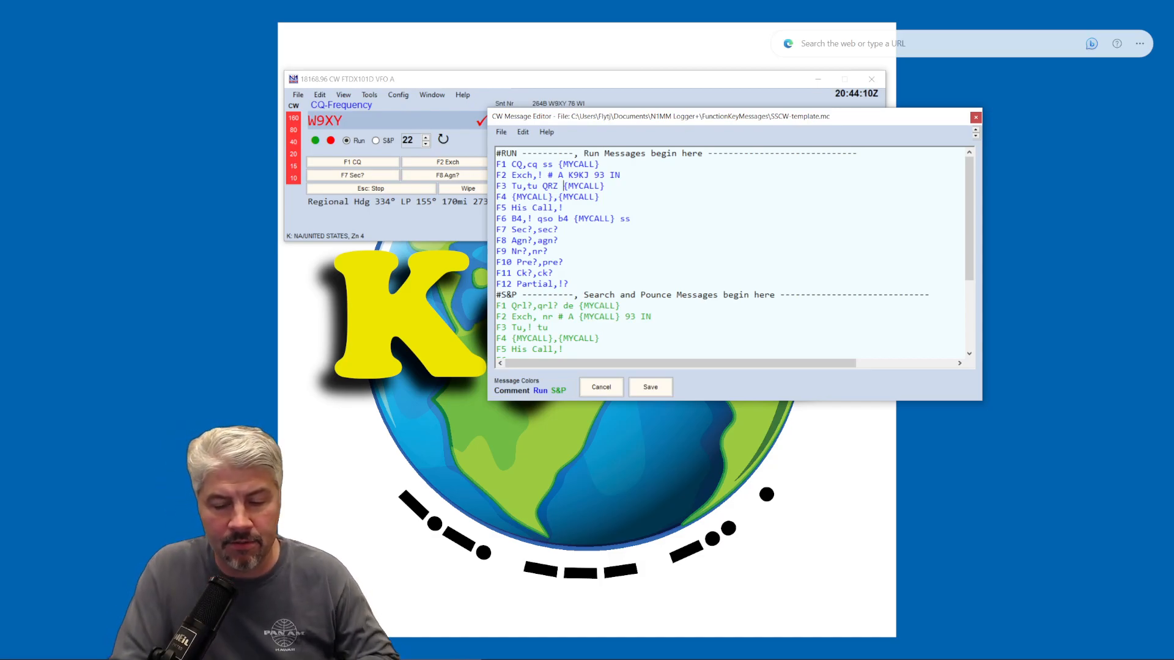
key(BackSpace)
key(BackSpace)
key(BackSpace)
key(BackSpace)
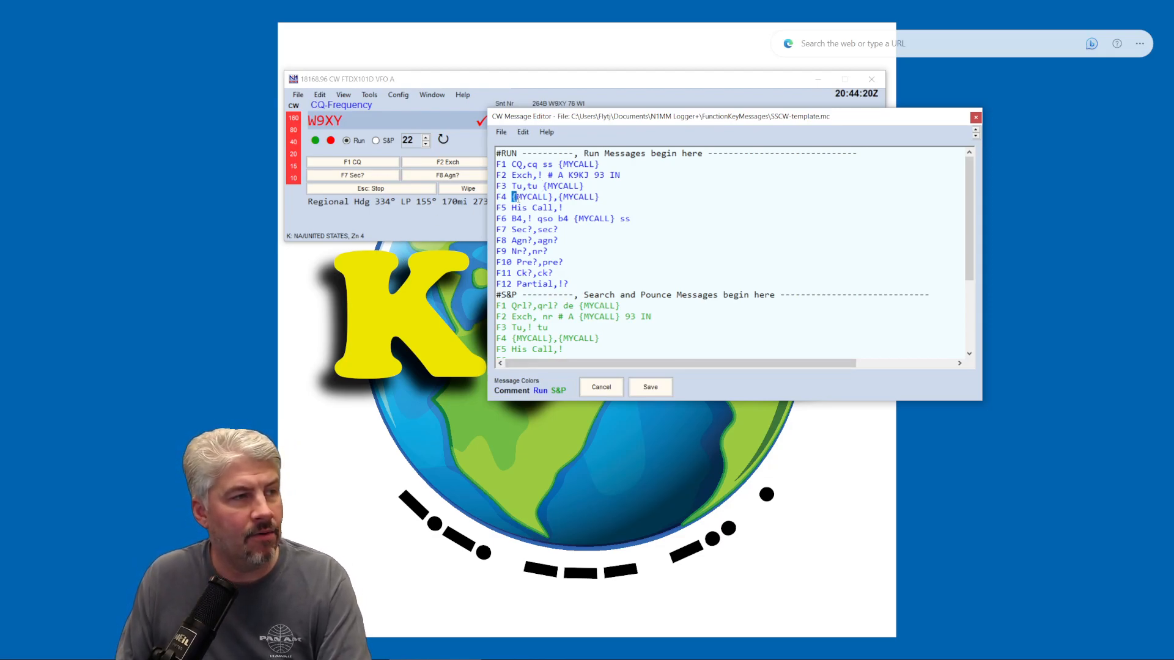
Examine the {MYCALL} macro as both label and message of Run F4, moving the editor aside to uncover the function-key buttons
double_click(527, 196)
drag(552, 196, 561, 196)
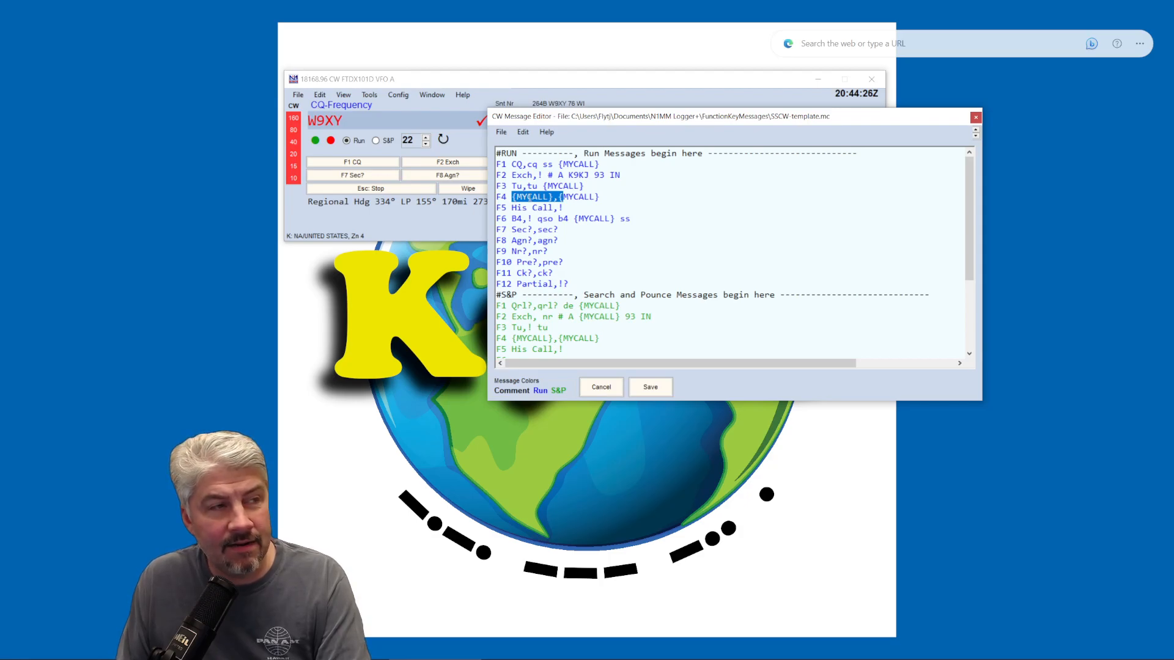
drag(570, 123, 804, 68)
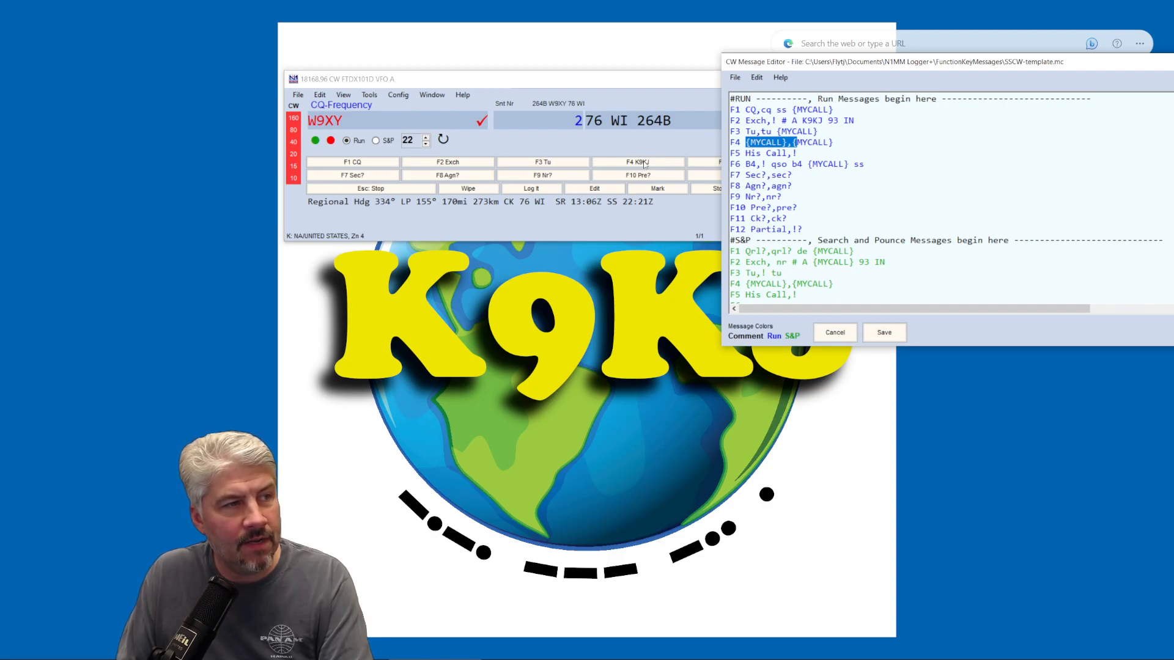
click(833, 142)
double_click(812, 143)
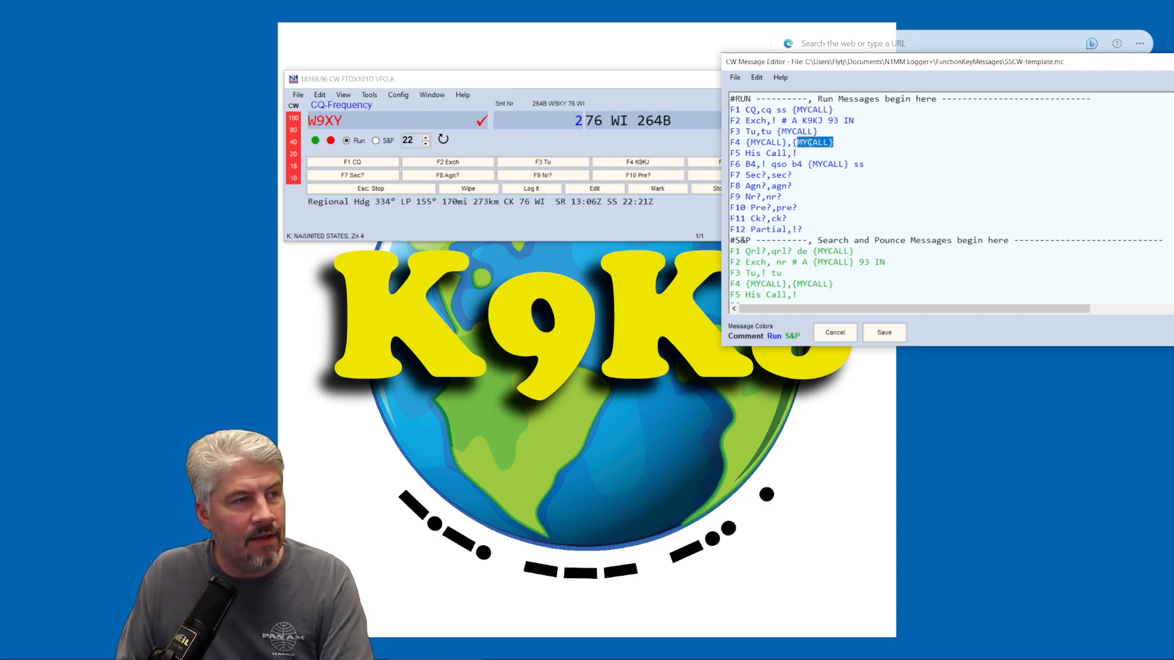
drag(794, 142, 798, 141)
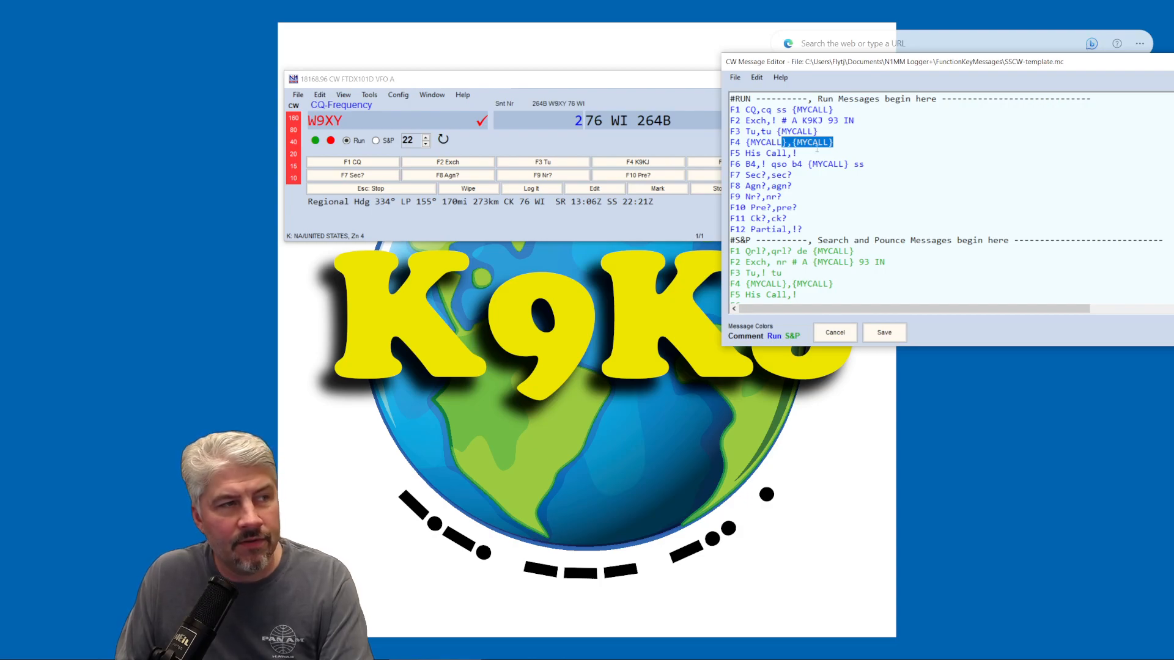
Reposition the message editor beside the entry window and examine the Run F5 His Call label and its ! macro
drag(914, 68, 739, 62)
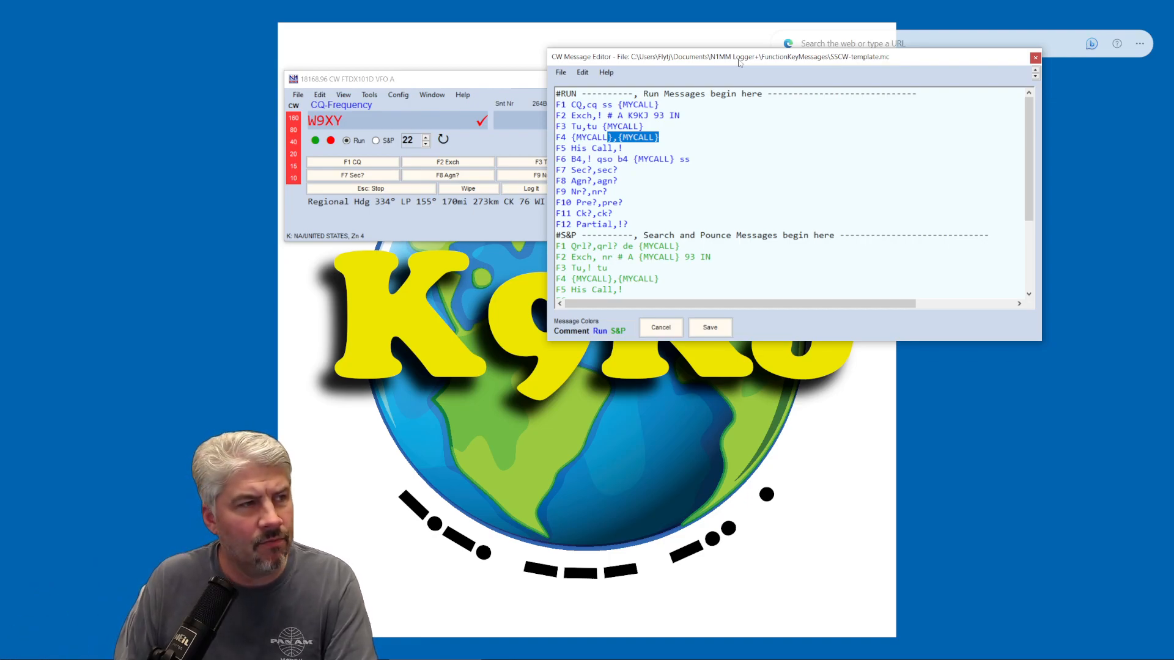
drag(739, 62, 877, 58)
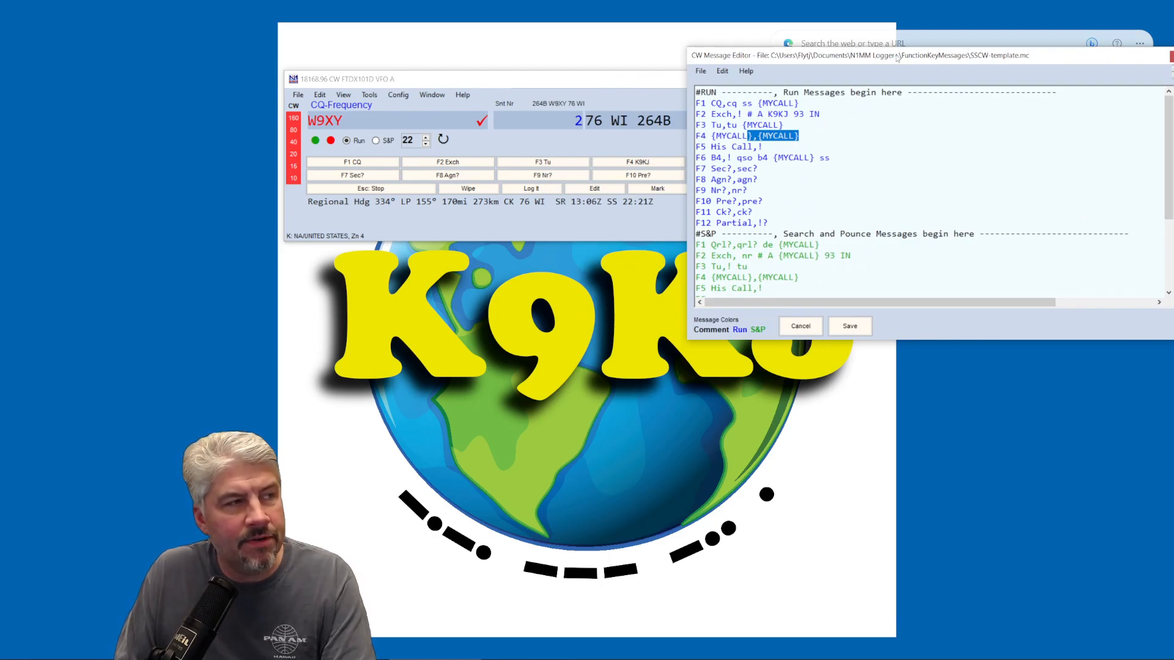
drag(899, 58, 939, 68)
click(756, 155)
drag(751, 155, 786, 154)
click(796, 155)
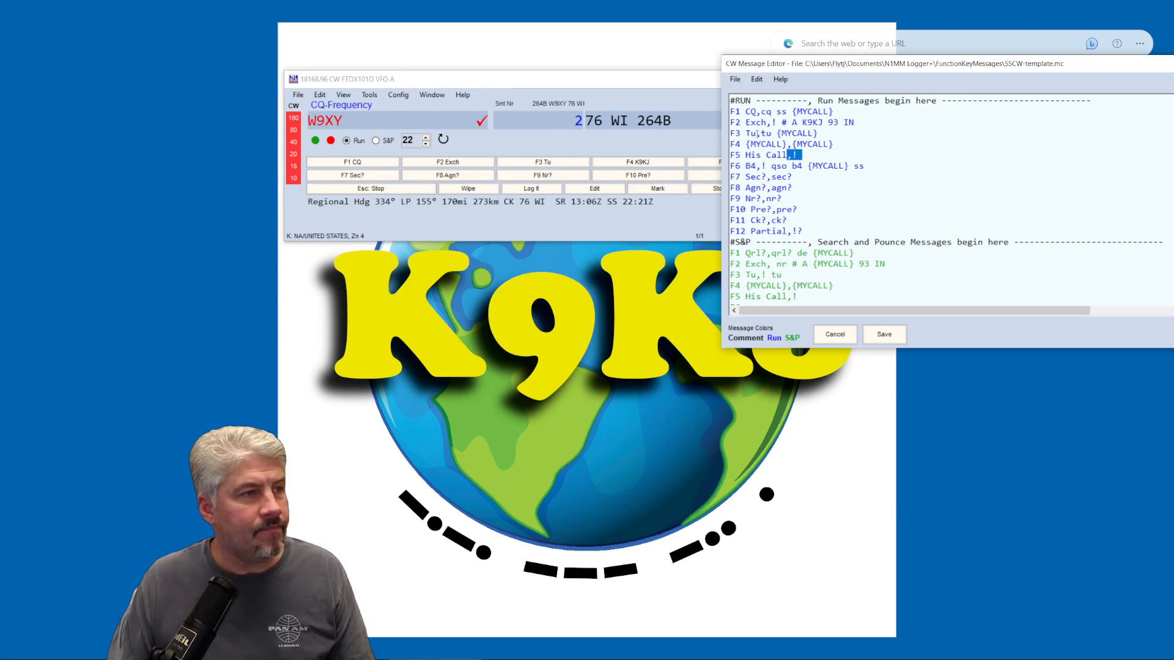
Shorten the Run F8 Agn? message to just ? and examine the F9 to F11 request messages
drag(772, 177, 793, 188)
click(776, 188)
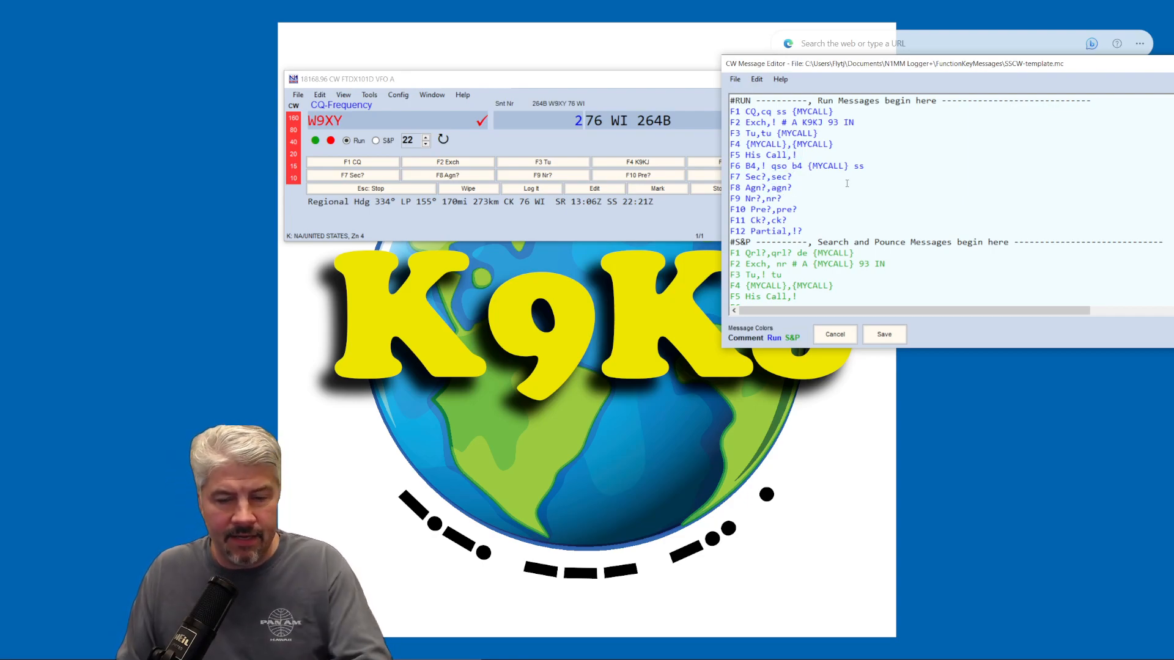
key(BackSpace)
key(Delete)
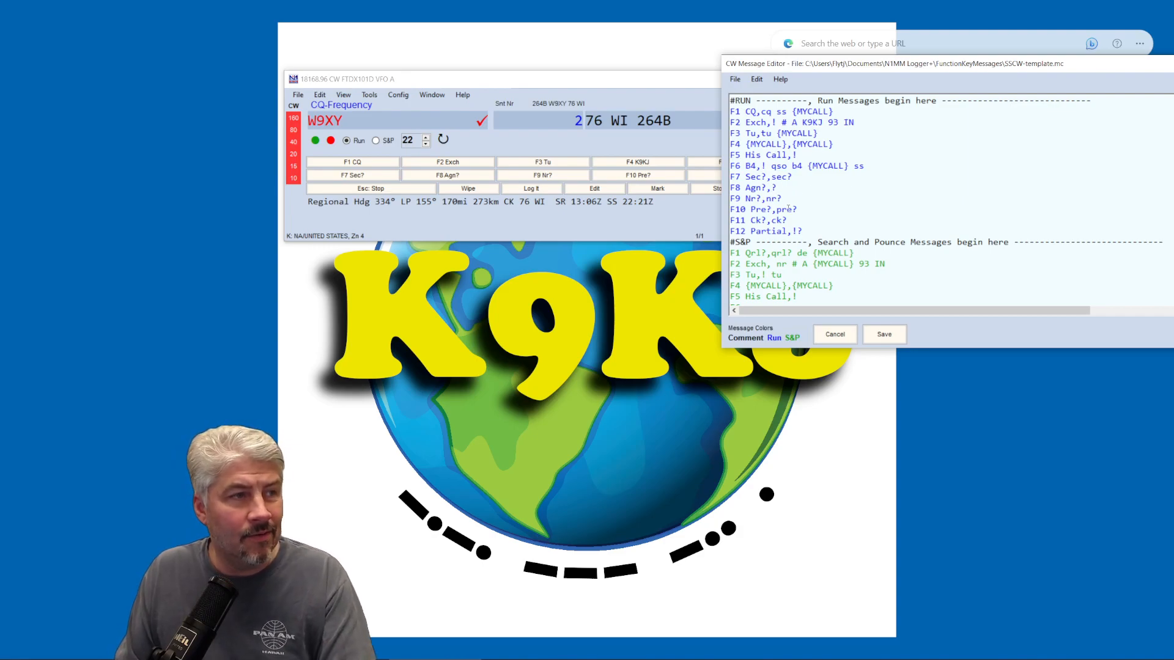
drag(767, 198, 789, 220)
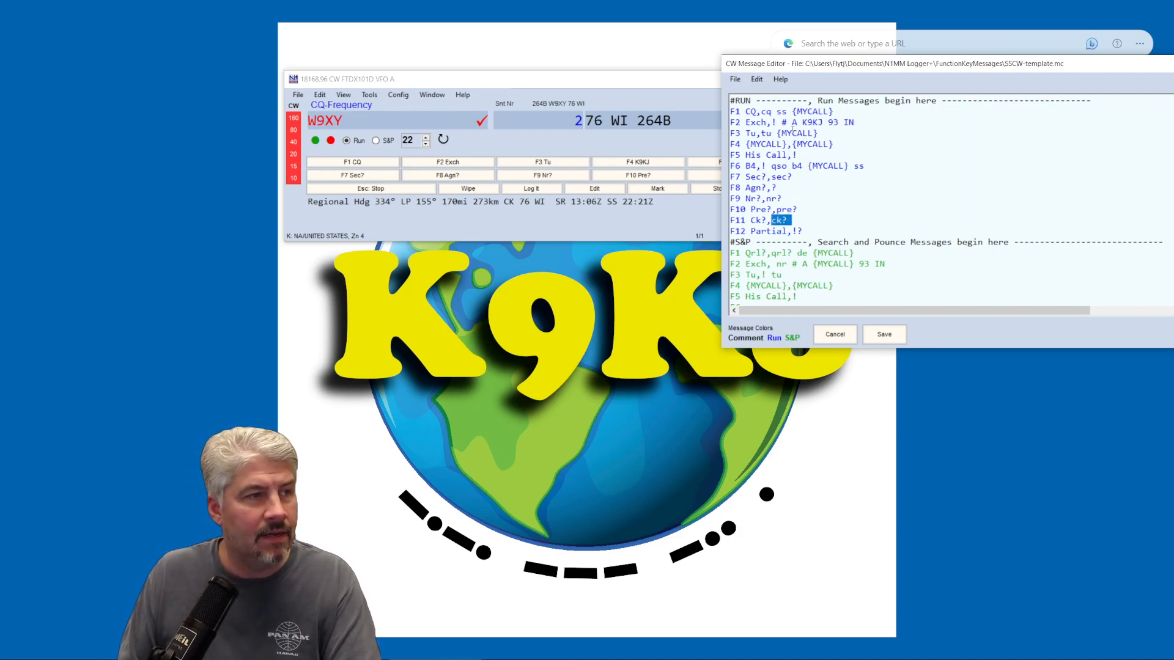
drag(918, 68, 844, 62)
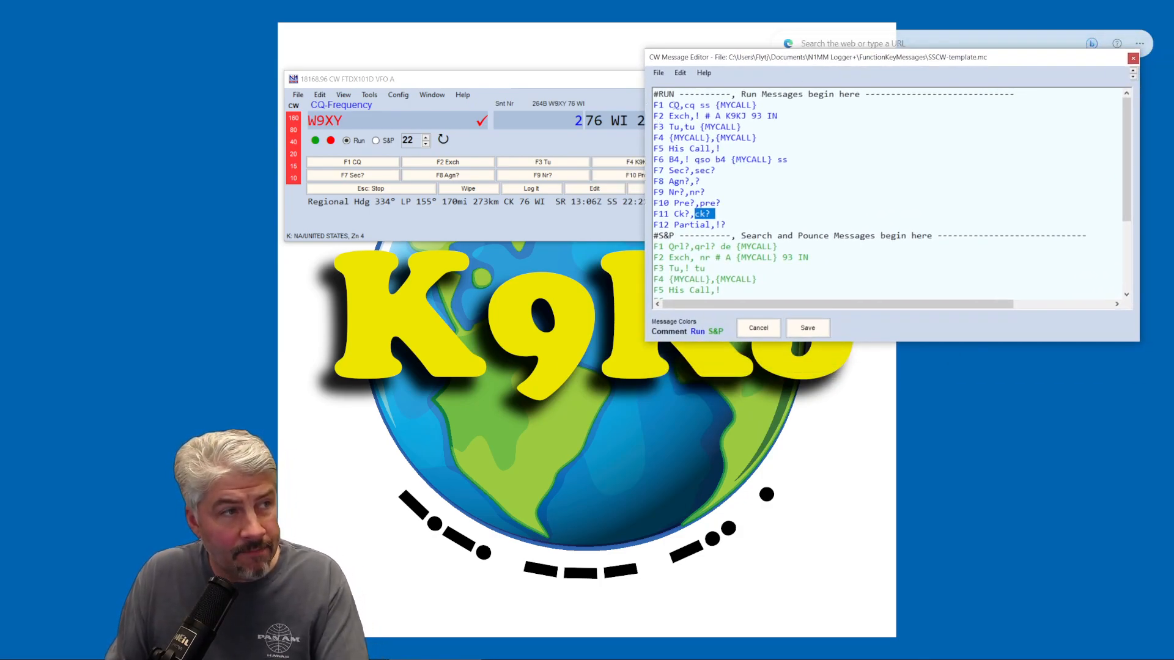
Examine the Run F1, F2 and F3 messages as a calling sequence, and look through the S&P messages
double_click(663, 105)
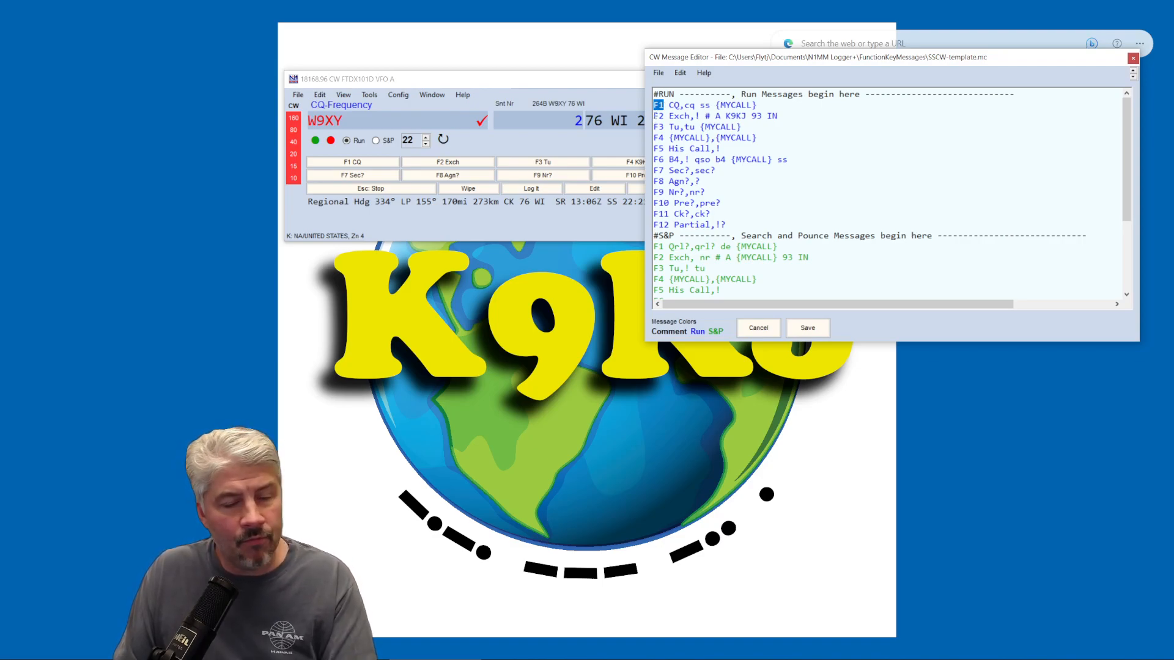
double_click(658, 116)
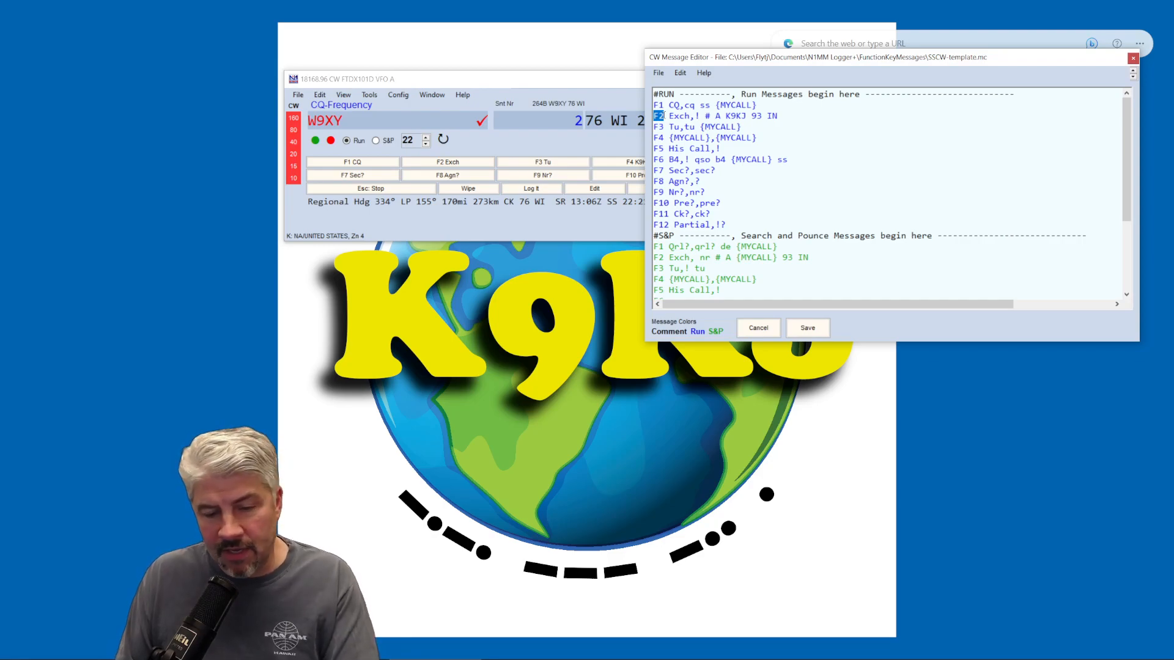
triple_click(655, 127)
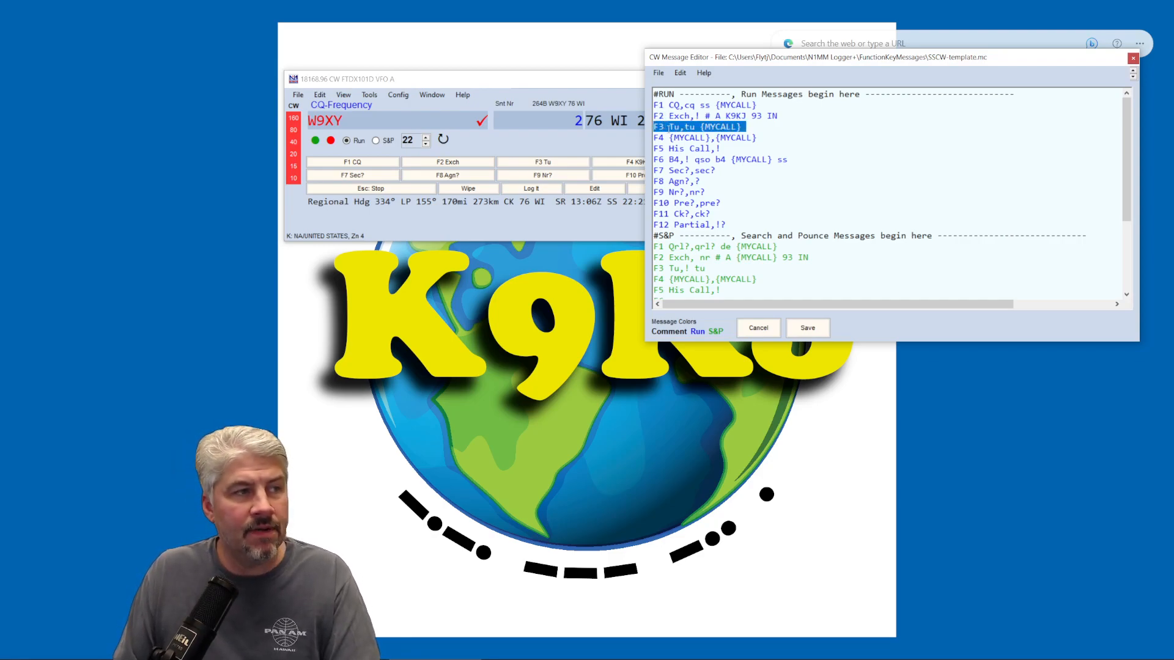
triple_click(660, 107)
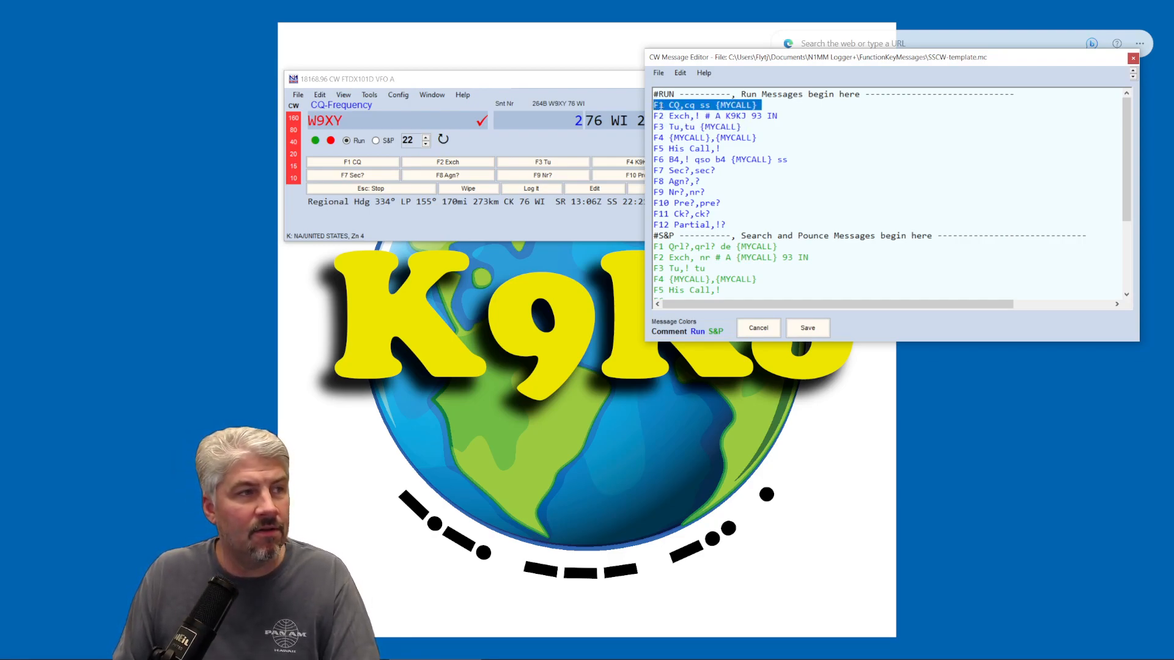
double_click(658, 115)
double_click(660, 126)
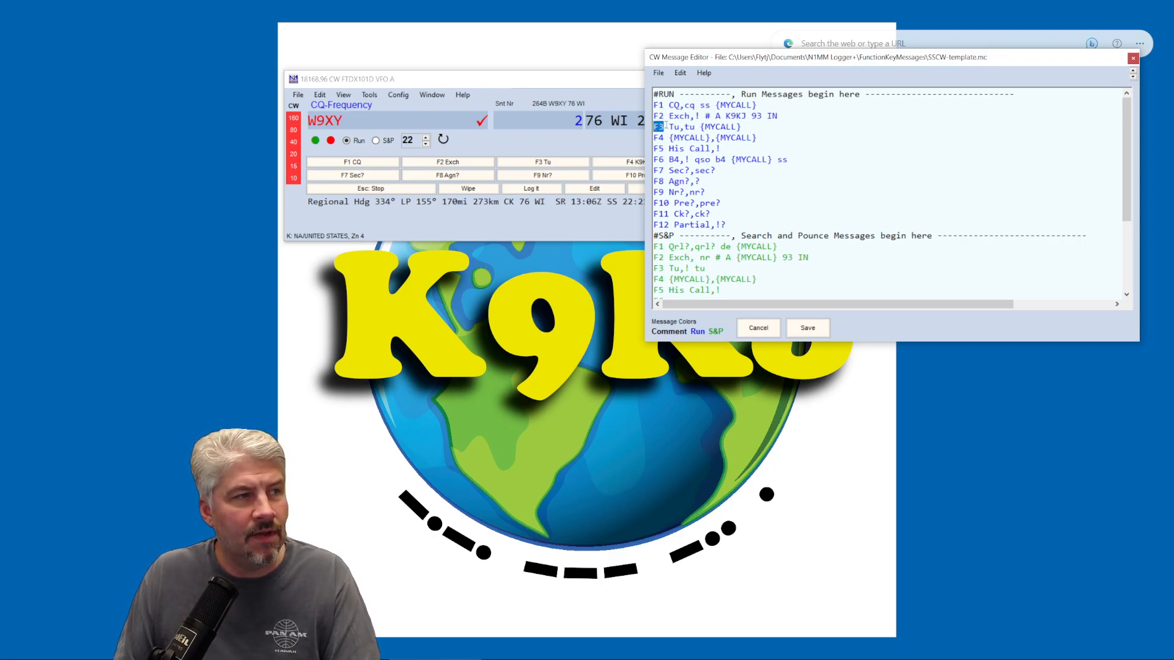
double_click(660, 104)
click(660, 116)
click(660, 127)
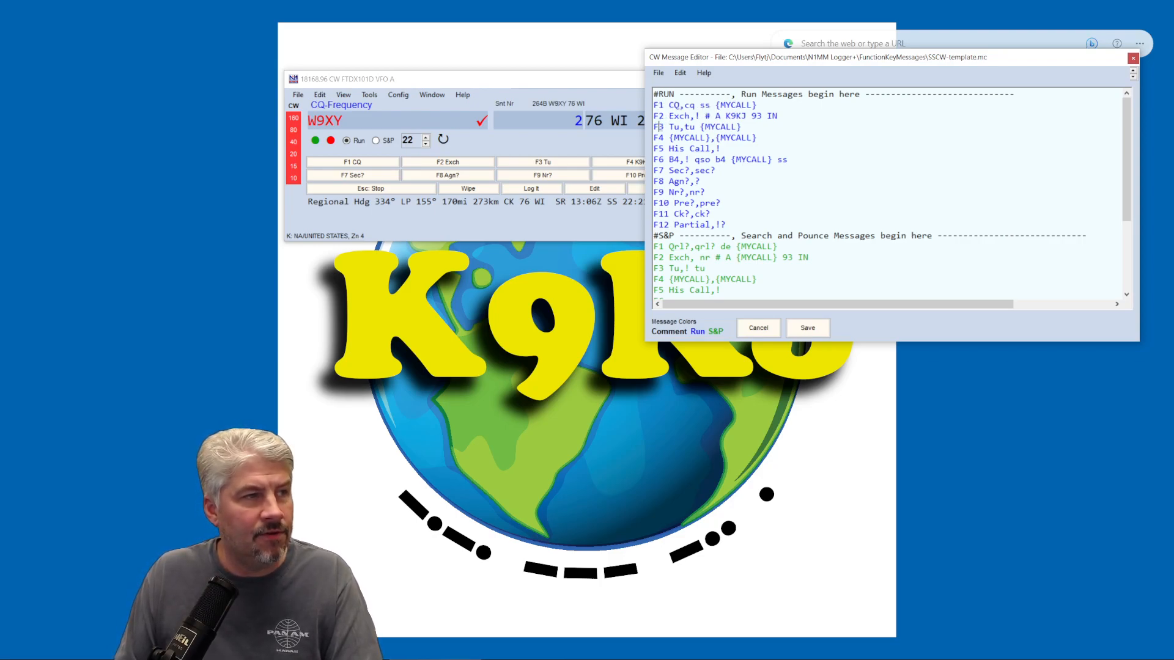
drag(684, 104, 770, 136)
drag(663, 104, 769, 142)
scroll(780, 150, down, 4)
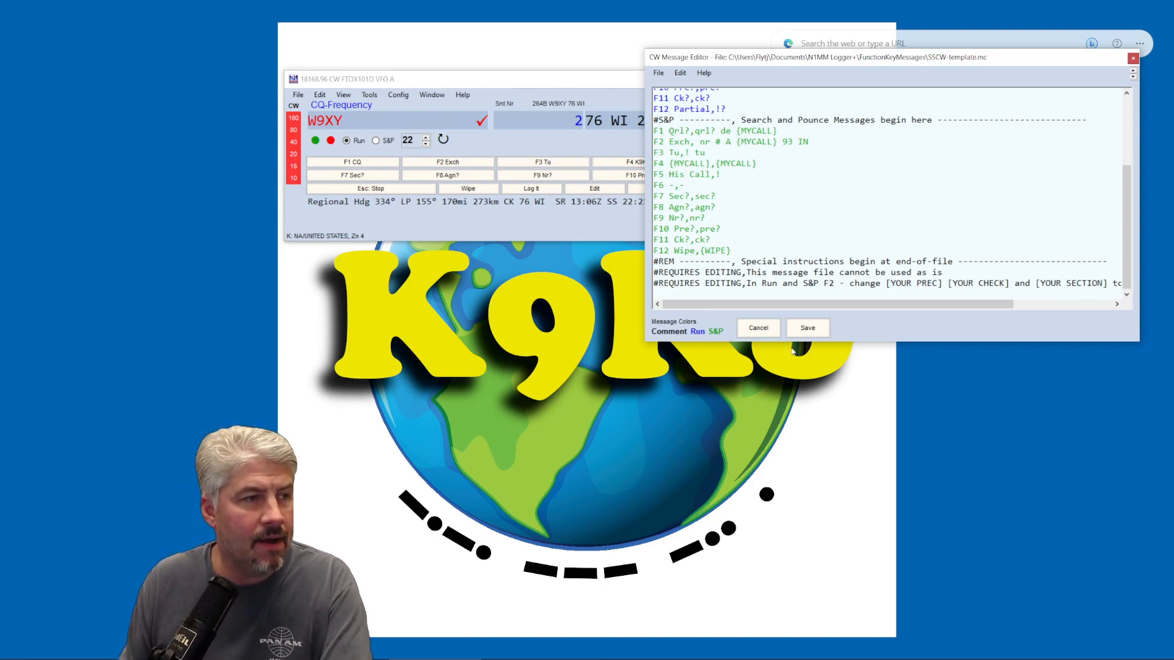
click(761, 331)
key(alt+w)
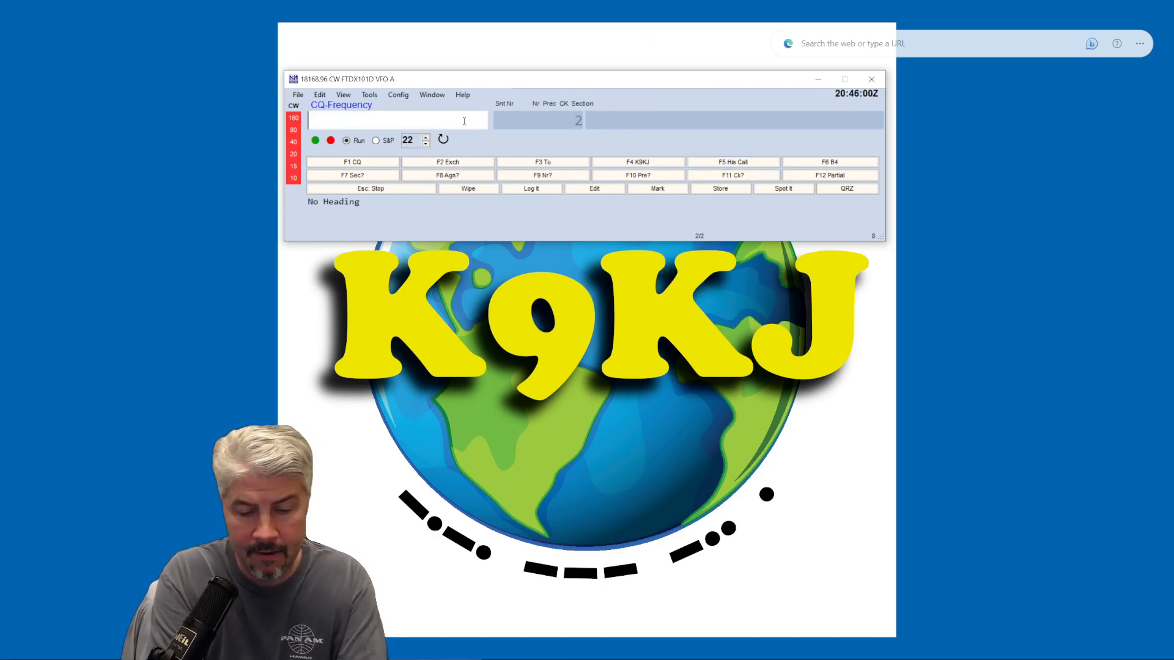
text(K9TI)
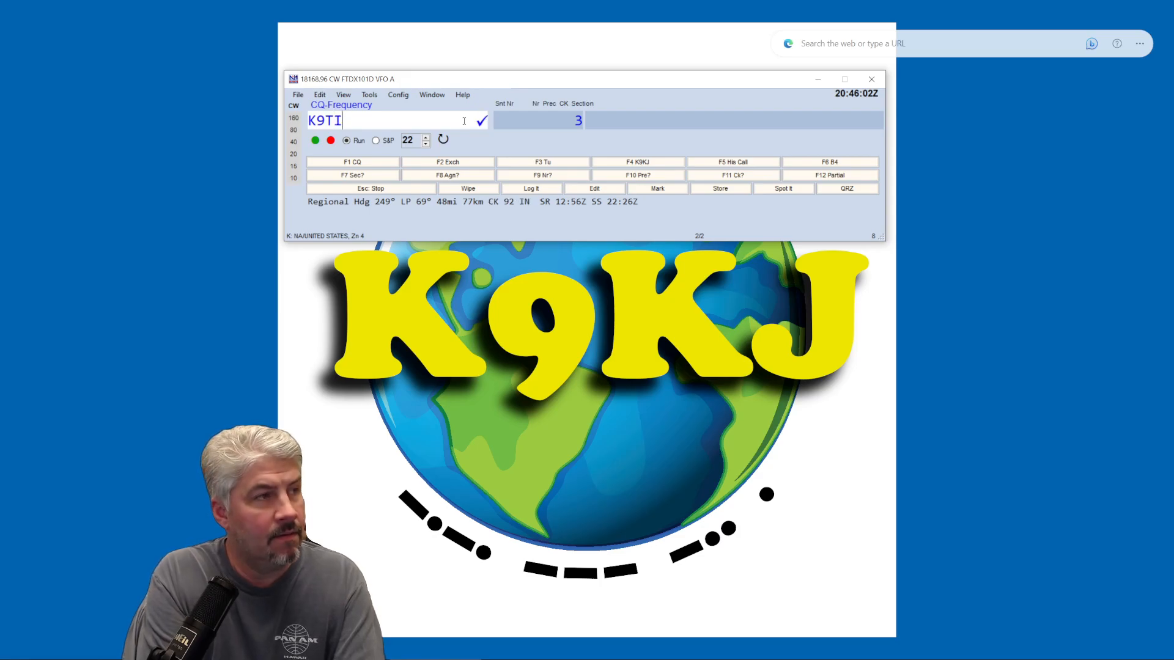
key(Return)
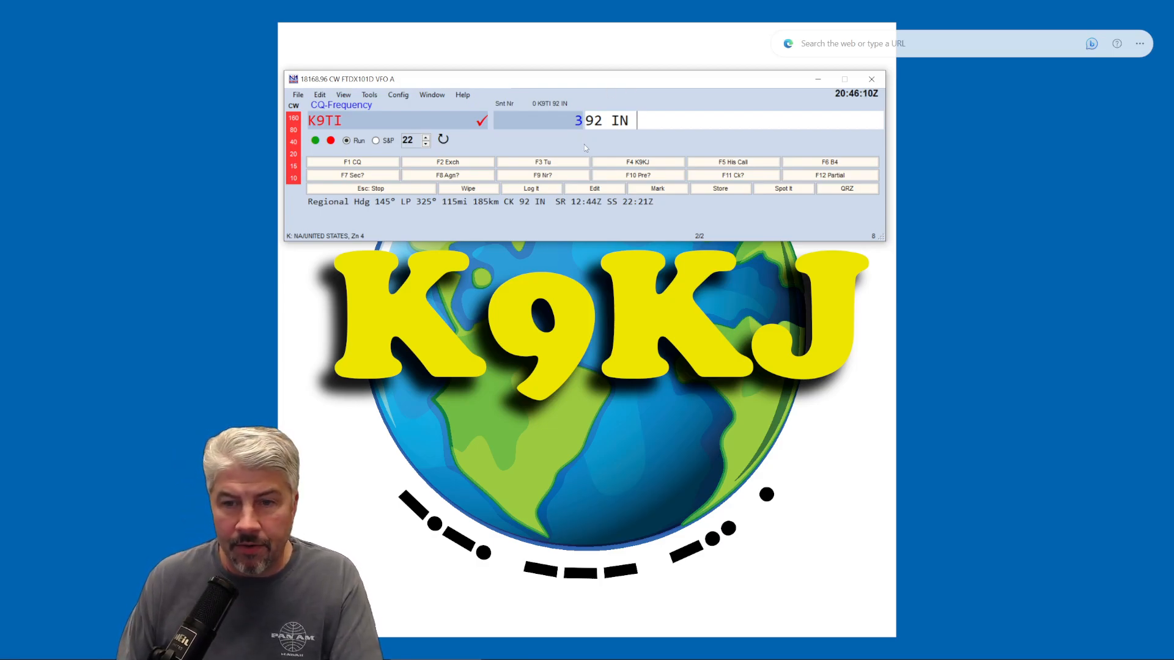
Check the S&P messages in the CW message editor, close it and add 23A to the prefilled received exchange for K9TI
right_click(636, 164)
scroll(728, 251, down, 2)
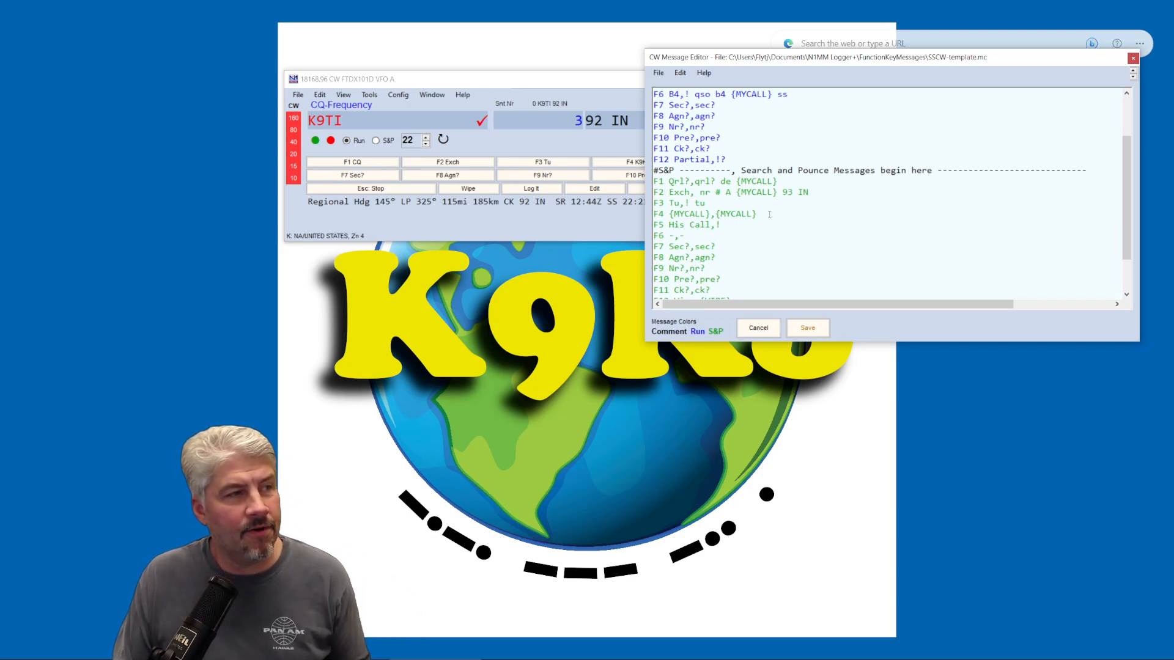
click(758, 328)
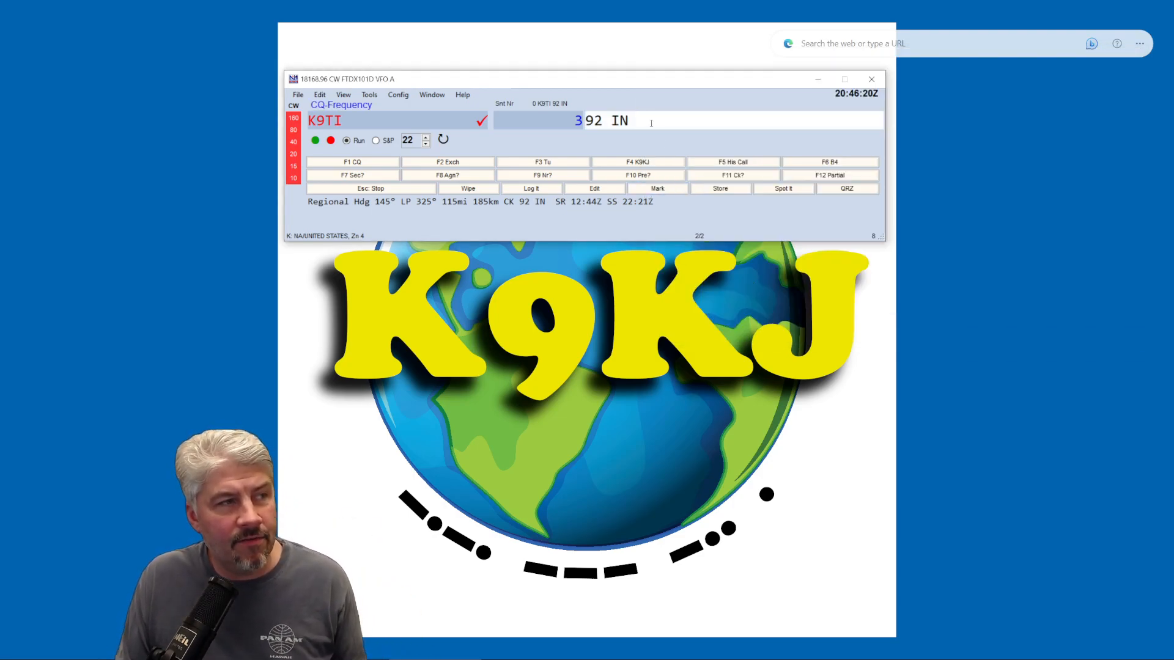
text(23A)
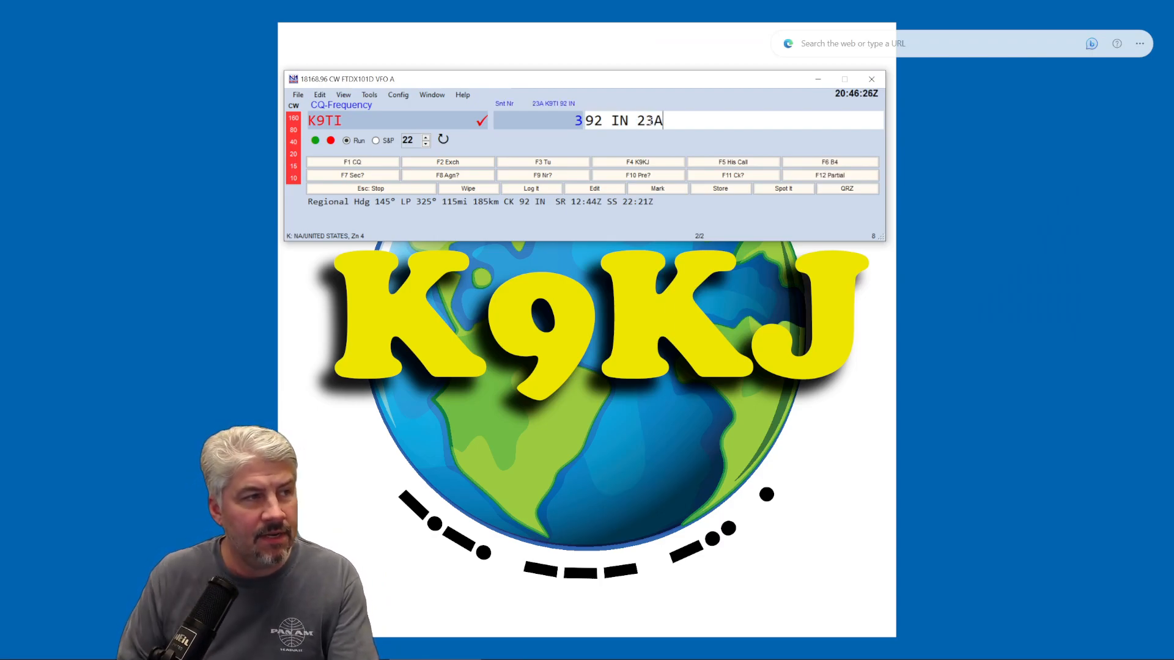
Open the CW message editor and examine the nr text and # macro in the S&P F2 Exch message
right_click(472, 163)
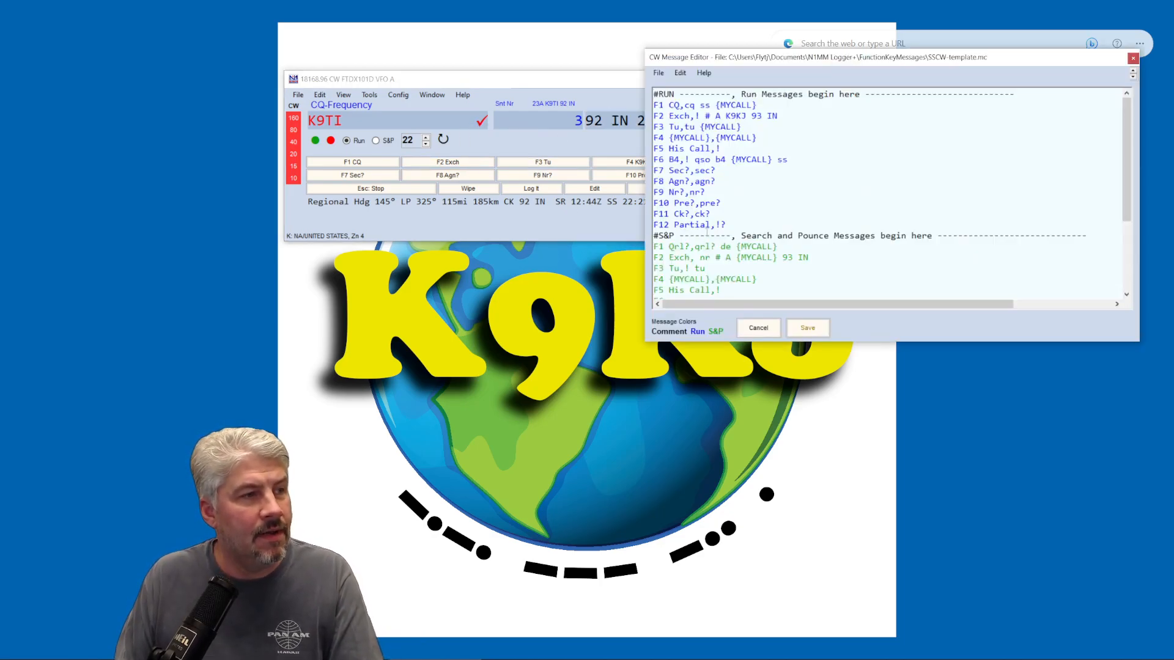
scroll(691, 245, down, 1)
double_click(703, 225)
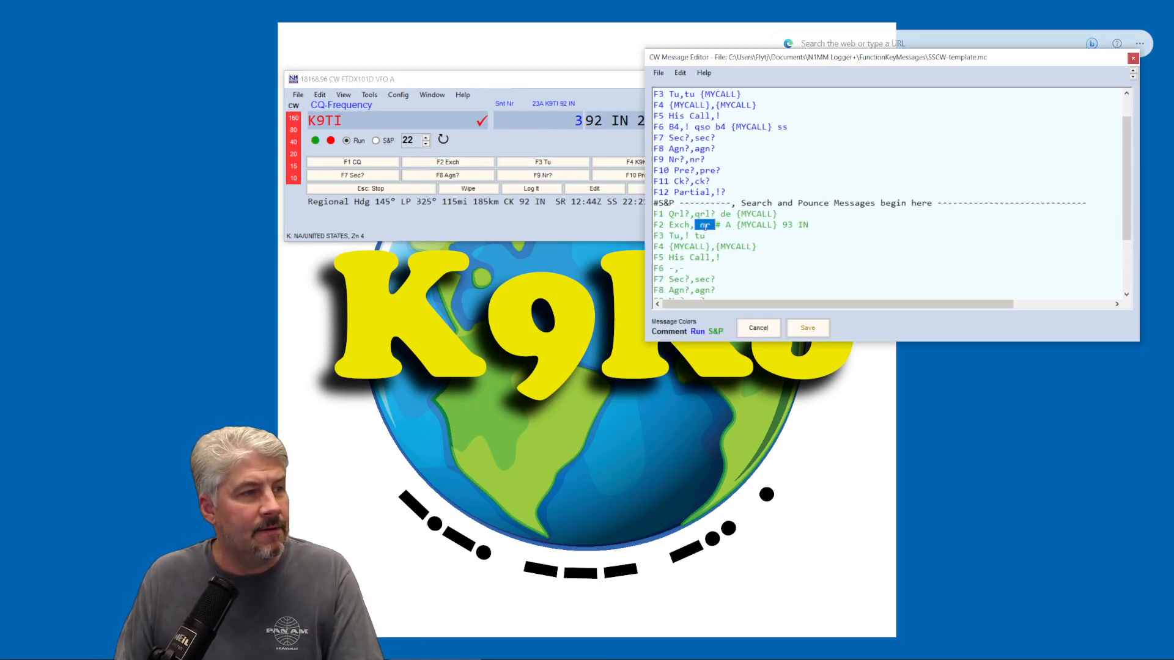
click(720, 225)
drag(720, 225, 715, 226)
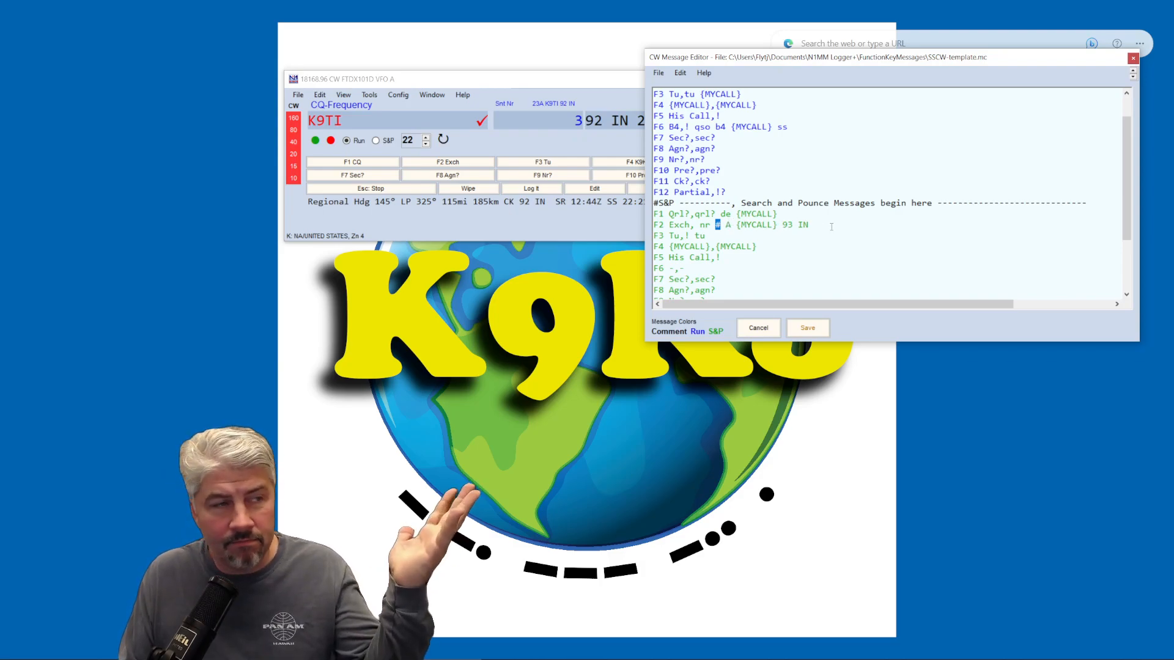
Replace the text after the # macro in the S&P F2 Exch message with {EXCH}, and check both macros
click(726, 226)
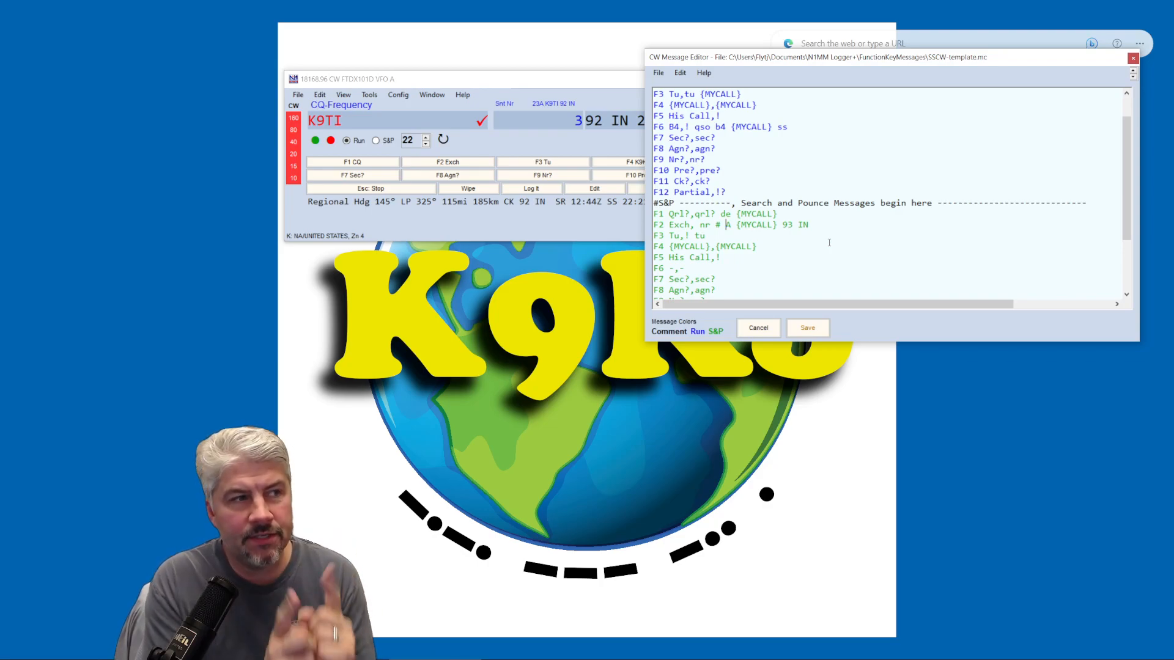
key(Delete)
key(Delete)
key(Delete)
key(Delete)
key(Delete)
key(Delete)
key(Delete)
key(Delete)
key(Delete)
key(Delete)
key(Delete)
key(Delete)
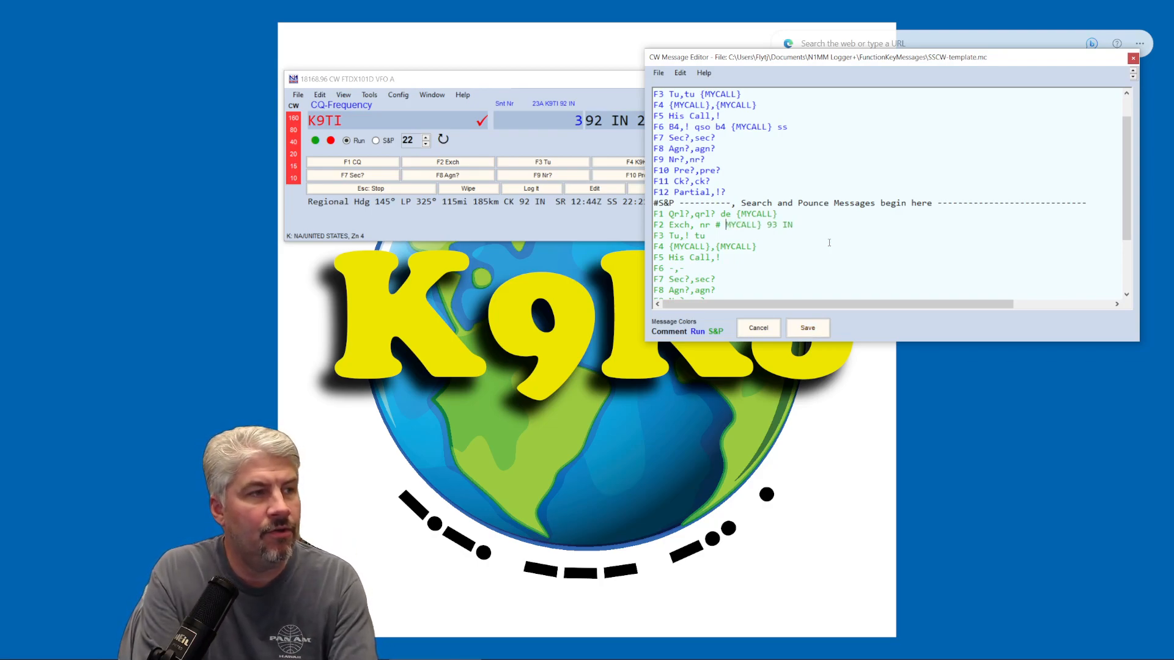
key(Delete)
key(Delete)
key(Delete)
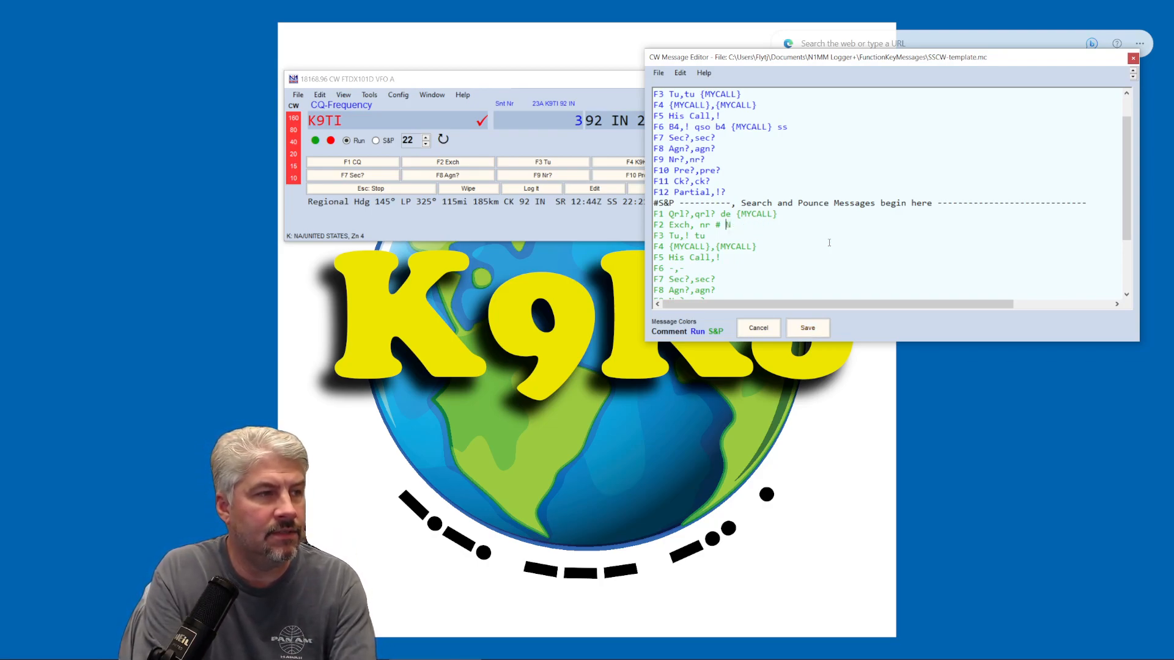
text({EXCH})
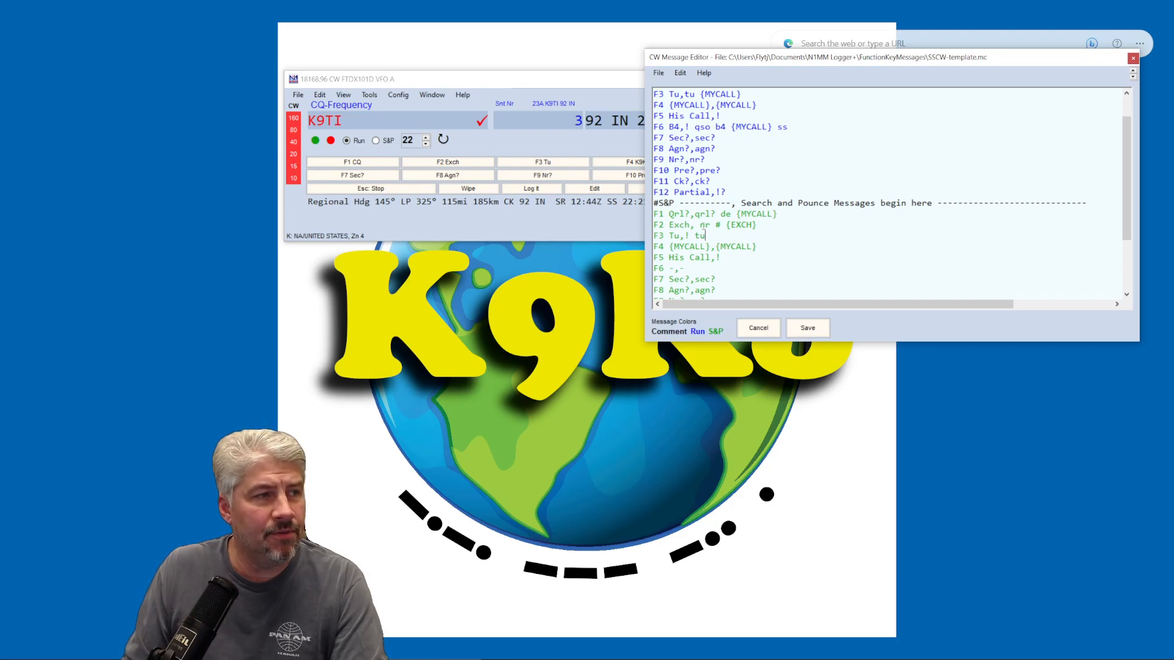
double_click(717, 224)
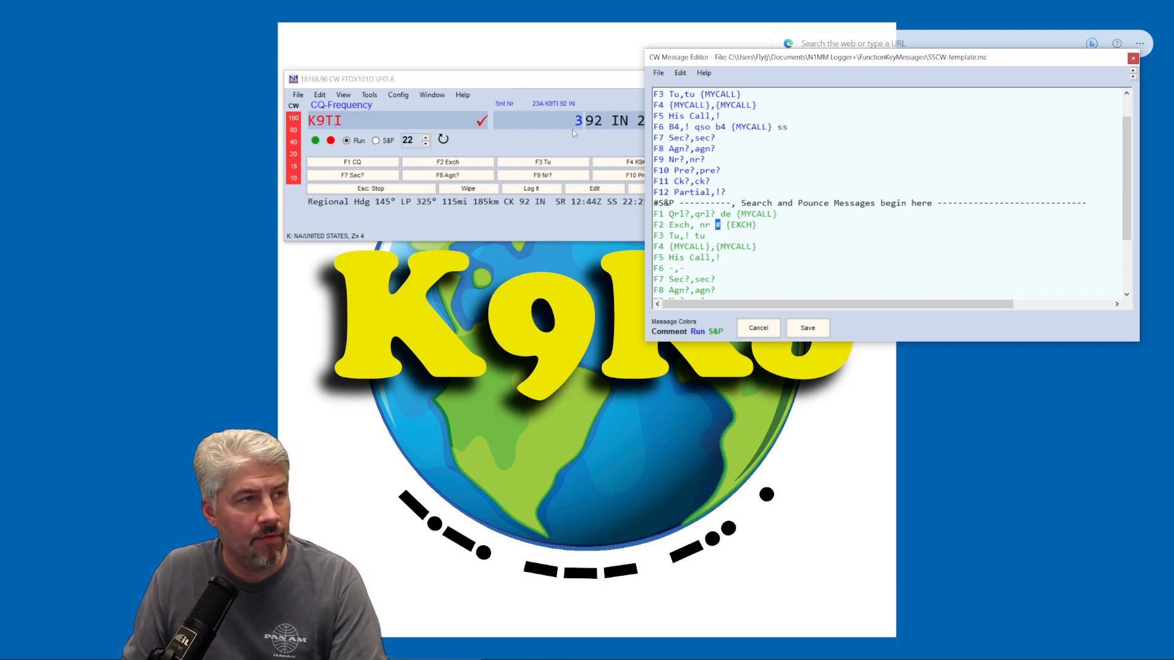
drag(726, 224, 757, 224)
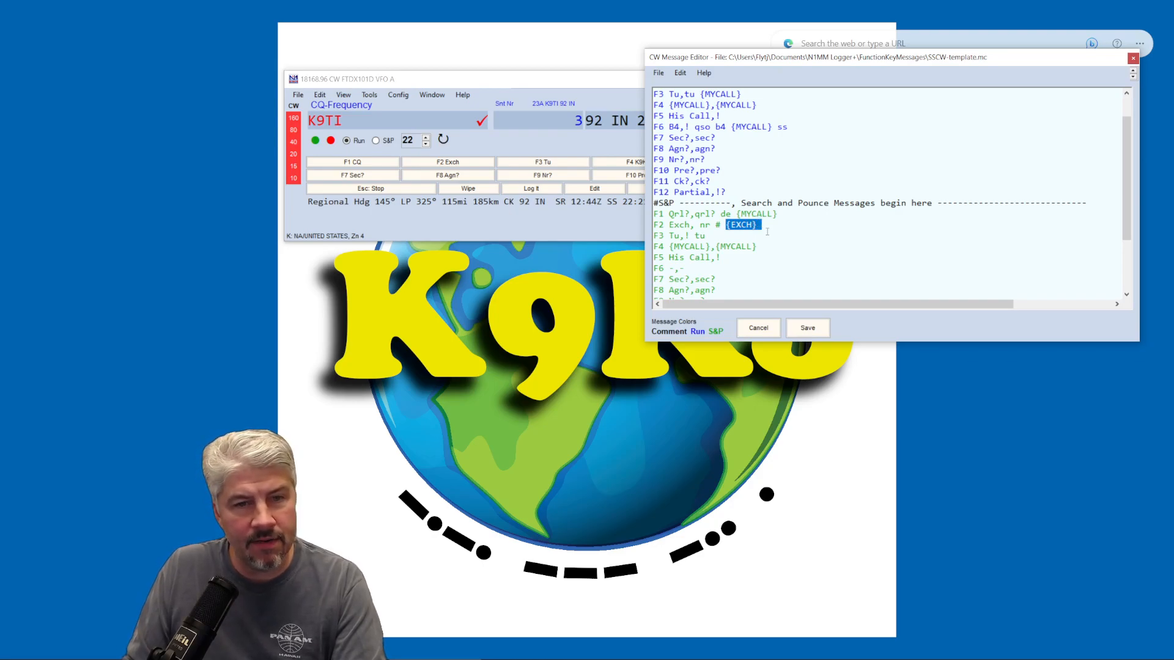
Remove the nr text before the # macro in the S&P F2 Exch message
click(695, 224)
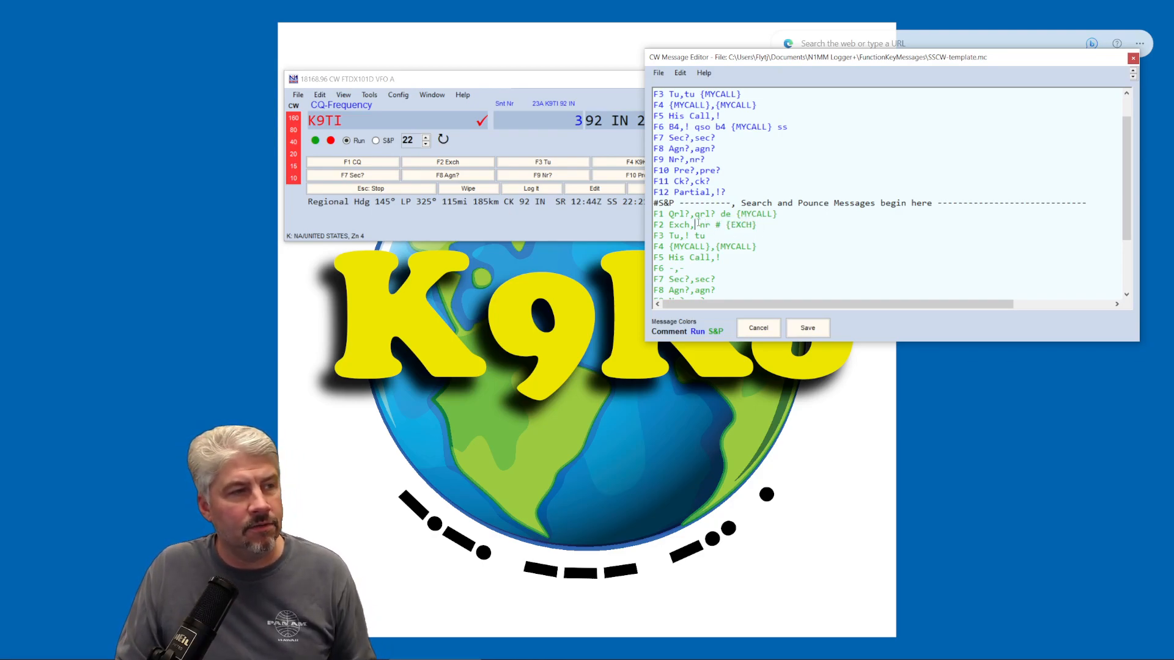
key(Delete)
key(Delete)
key(Delete)
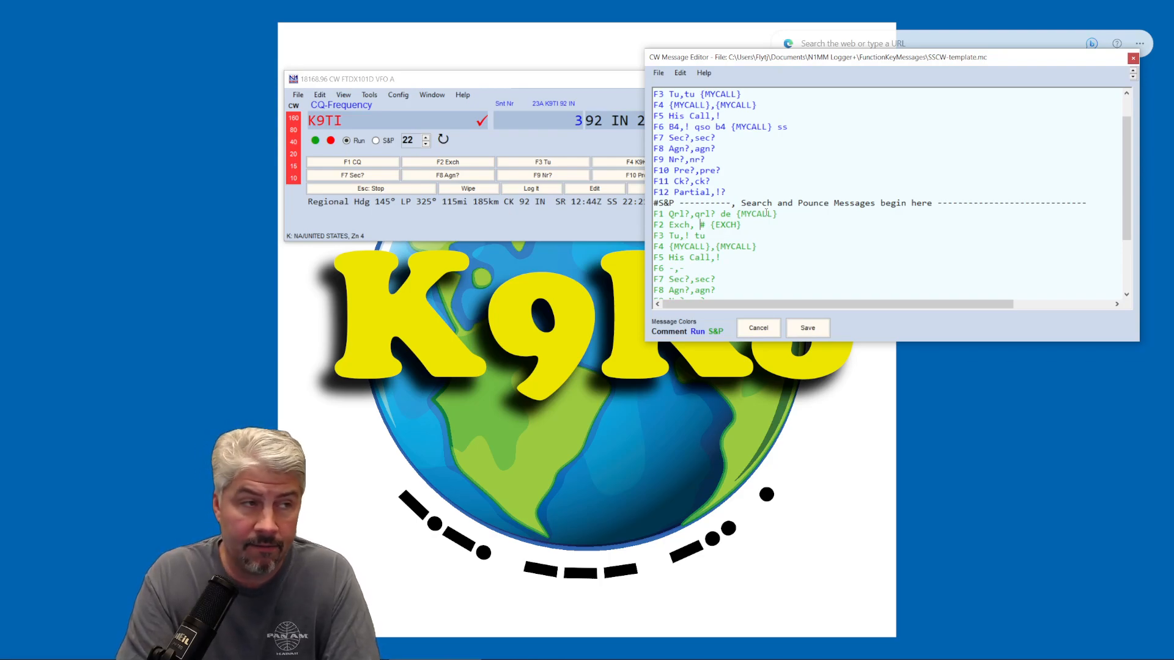
Try putting nr back before the # macro in the S&P F2 Exch message, and take it out again
text(nr)
key(BackSpace)
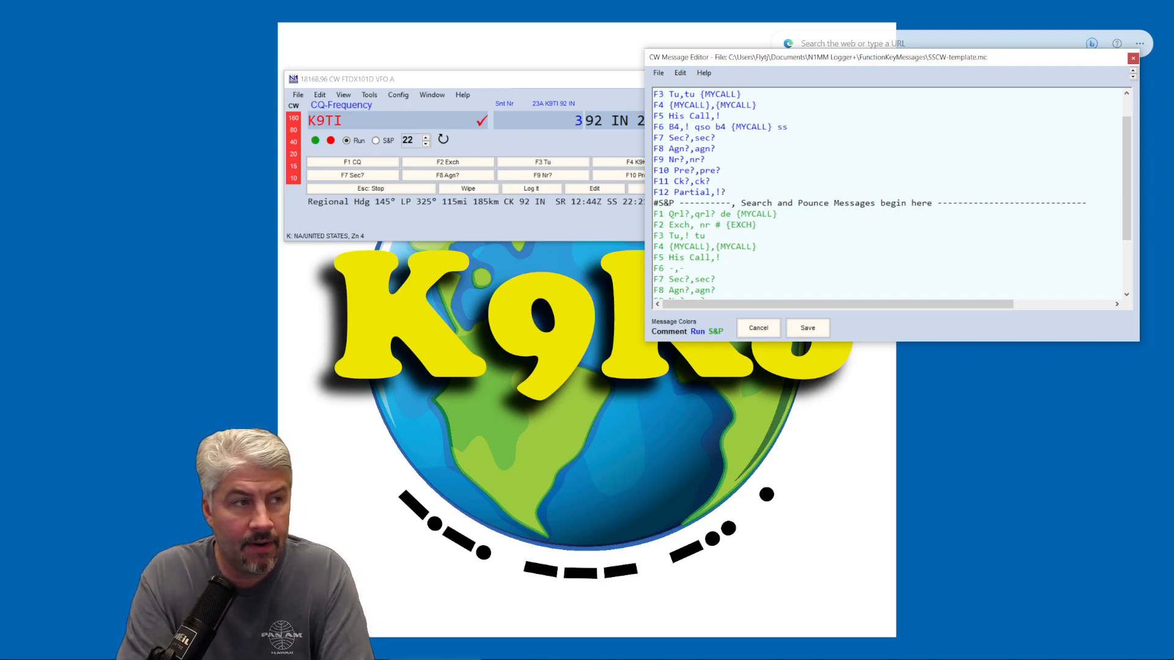
key(BackSpace)
key(BackSpace)
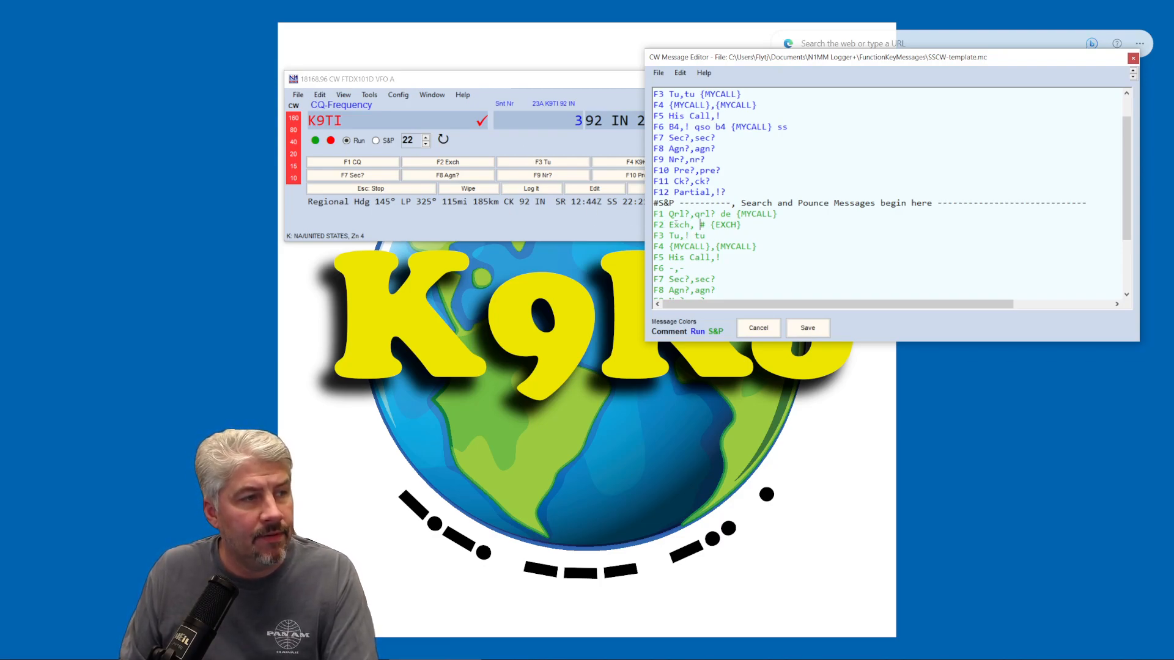
Examine the ! macro and the tu text in the S&P F3 Tu message
drag(679, 235, 706, 236)
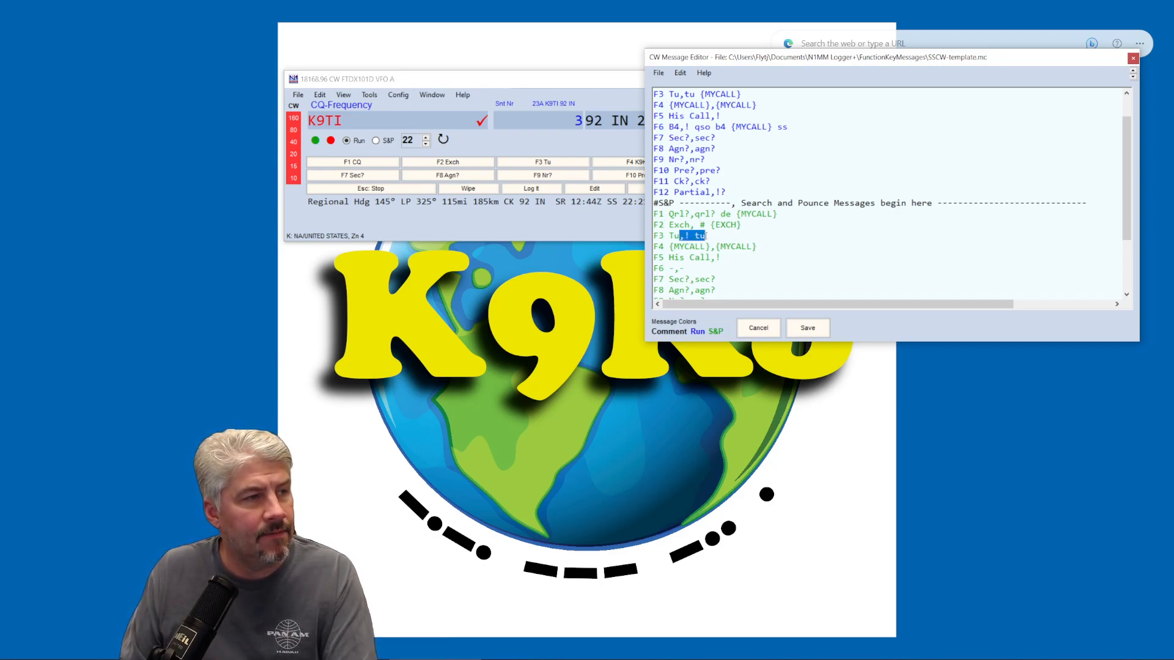
click(713, 235)
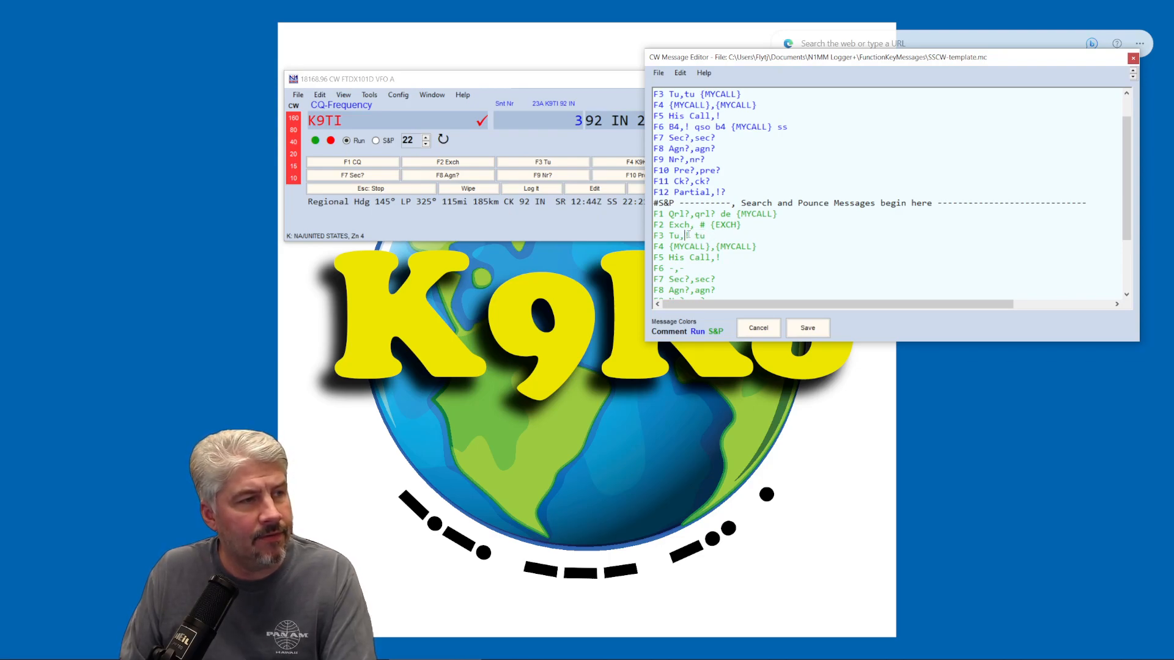
drag(695, 235, 707, 236)
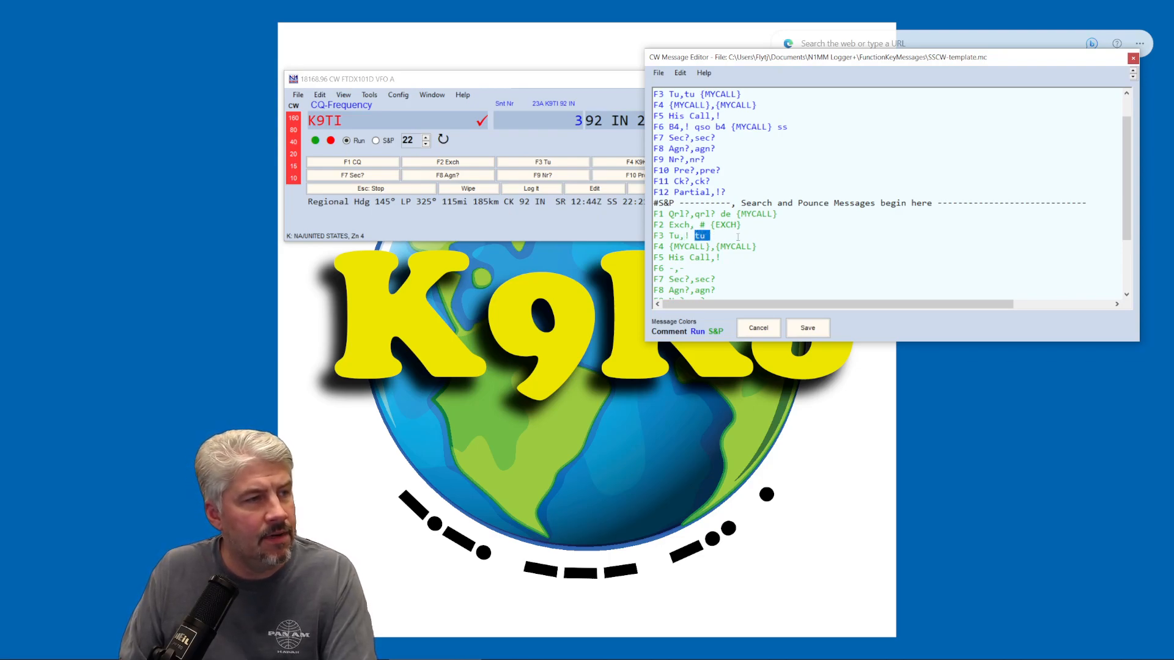
Replace the empty S&P F6 entry with the label FRND and the message ! tu 73 ee
scroll(737, 236, down, 1)
click(670, 236)
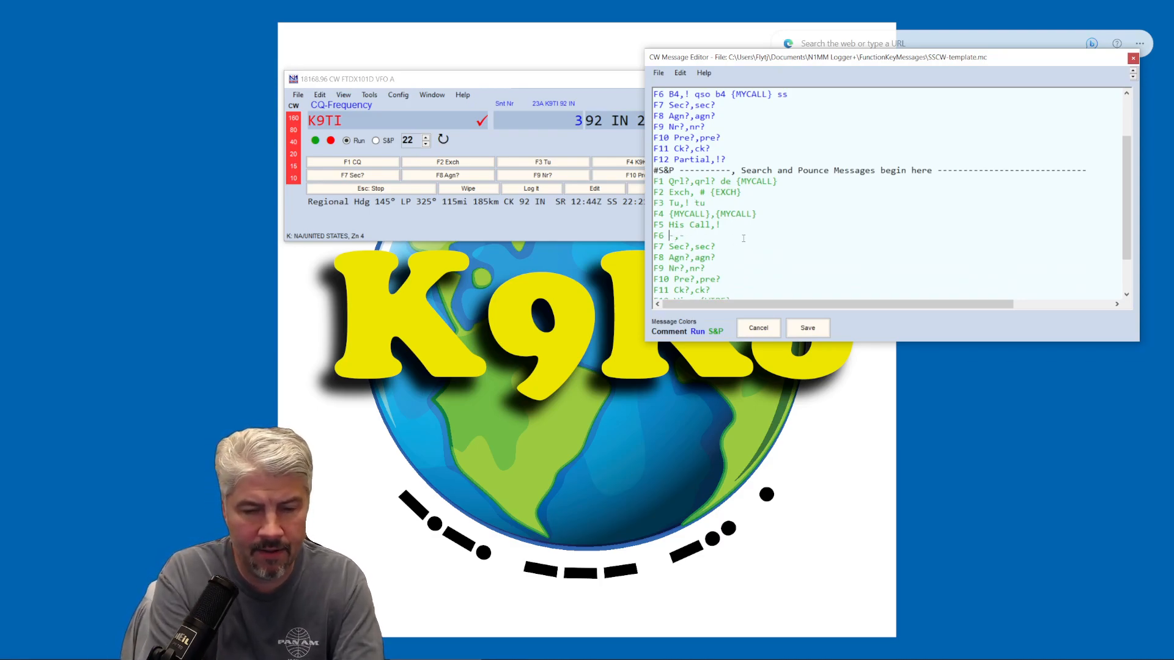
text(FRND)
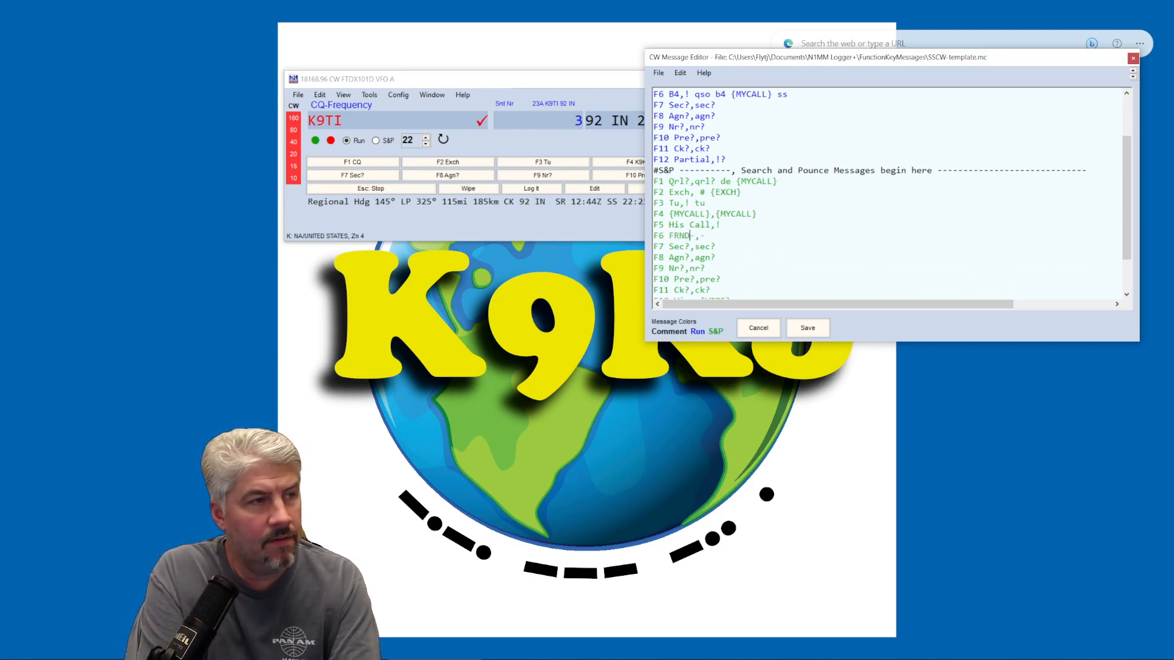
key(Delete)
key(Right)
key(BackSpace)
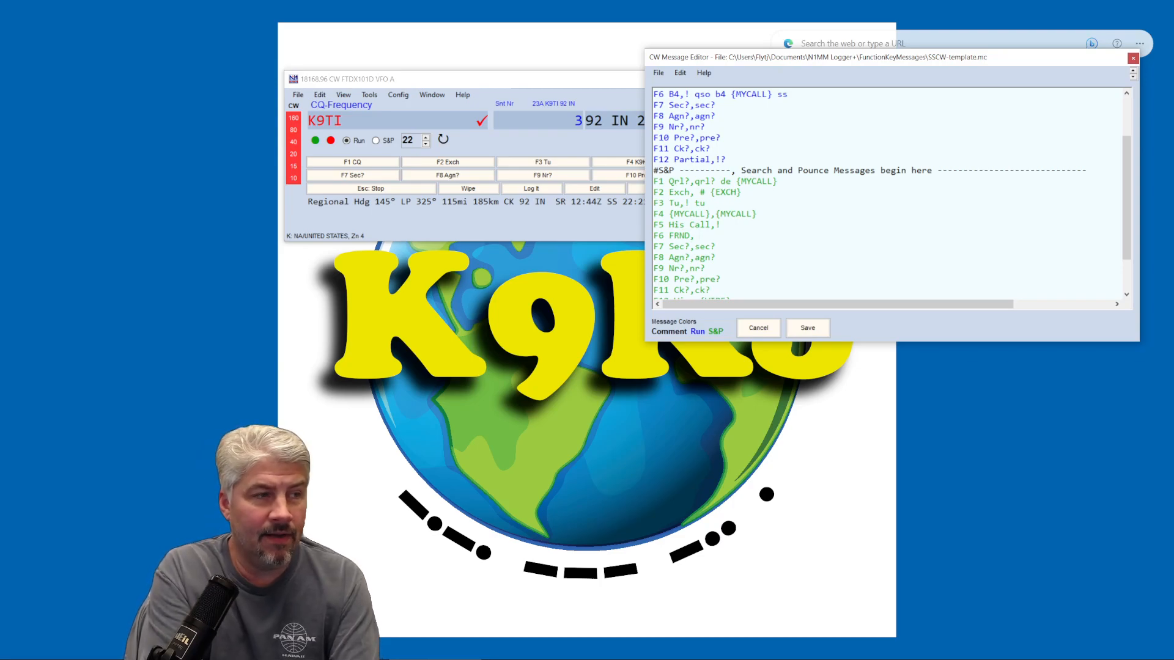
text(!)
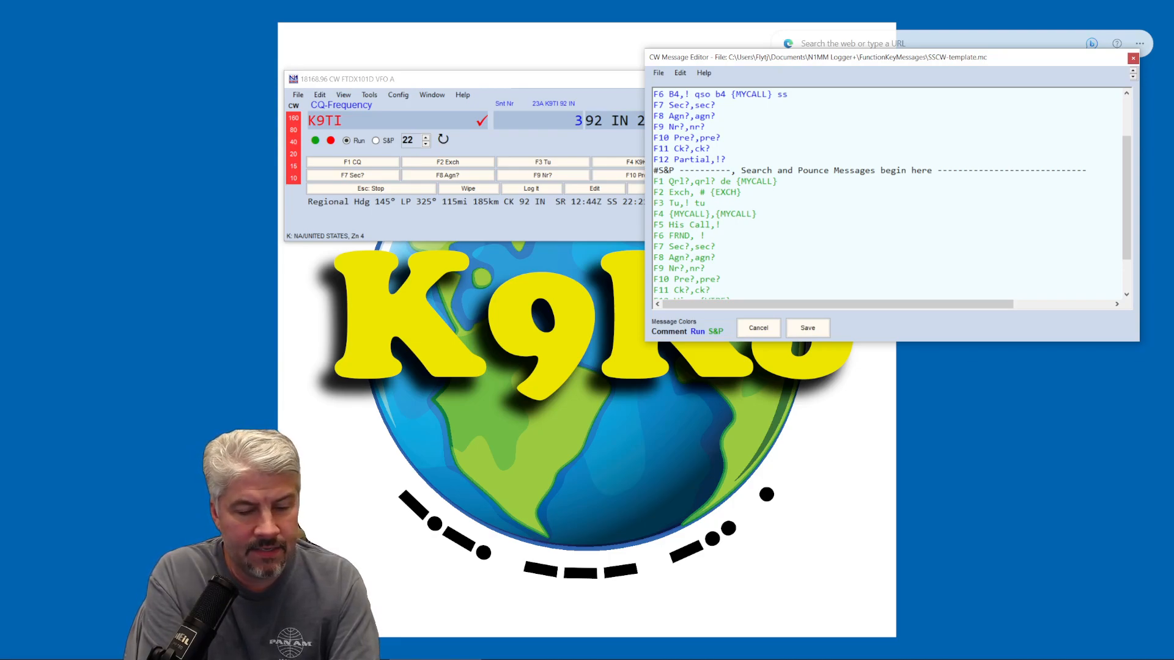
text( tu 73)
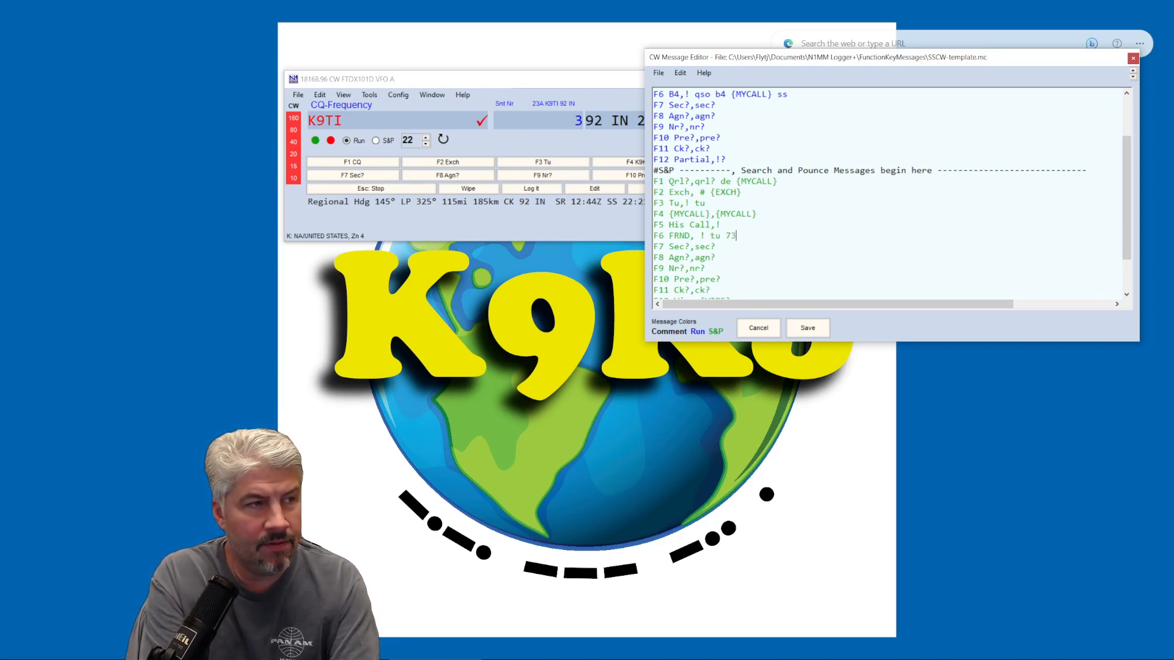
text( e e)
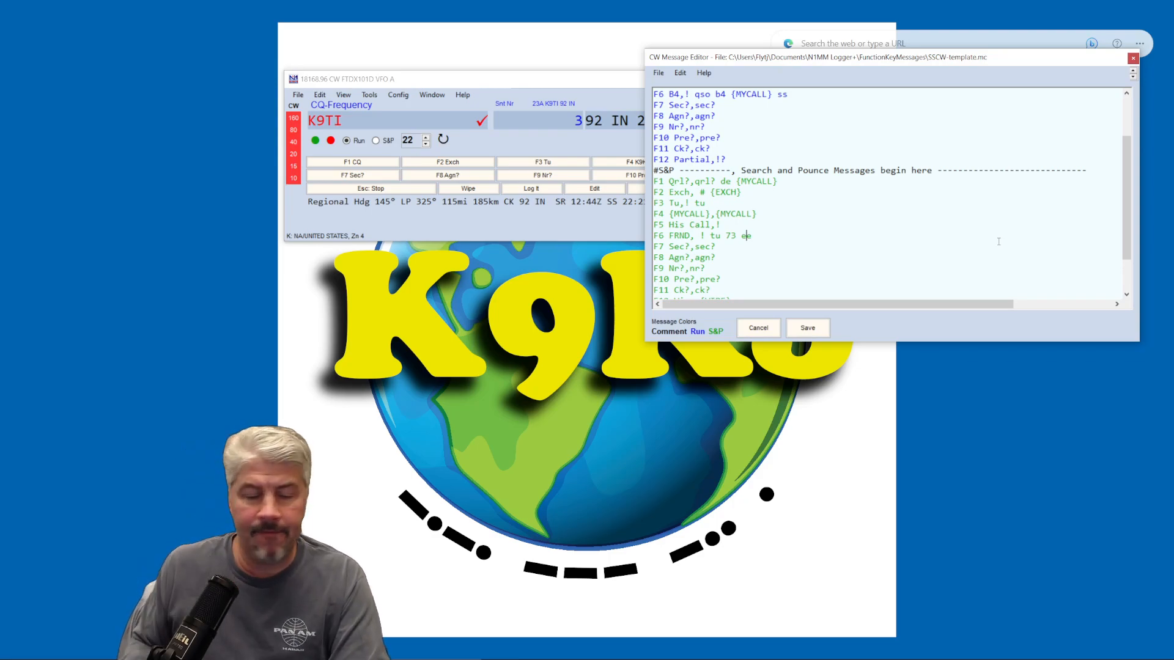
Review the message list up to the #RUN header, and save the edited function-key messages
scroll(822, 225, down, 2)
scroll(802, 213, up, 4)
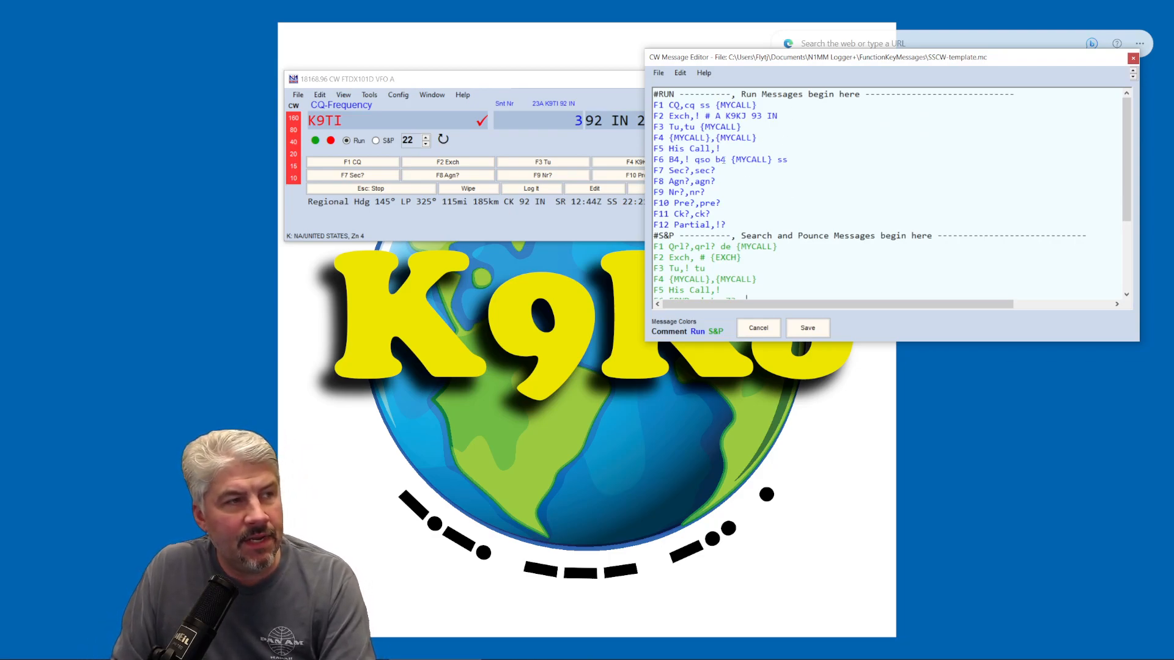
mouse_move(902, 60)
mouse_down()
mouse_move(829, 195)
mouse_move(837, 247)
mouse_move(834, 115)
mouse_move(890, 67)
mouse_up()
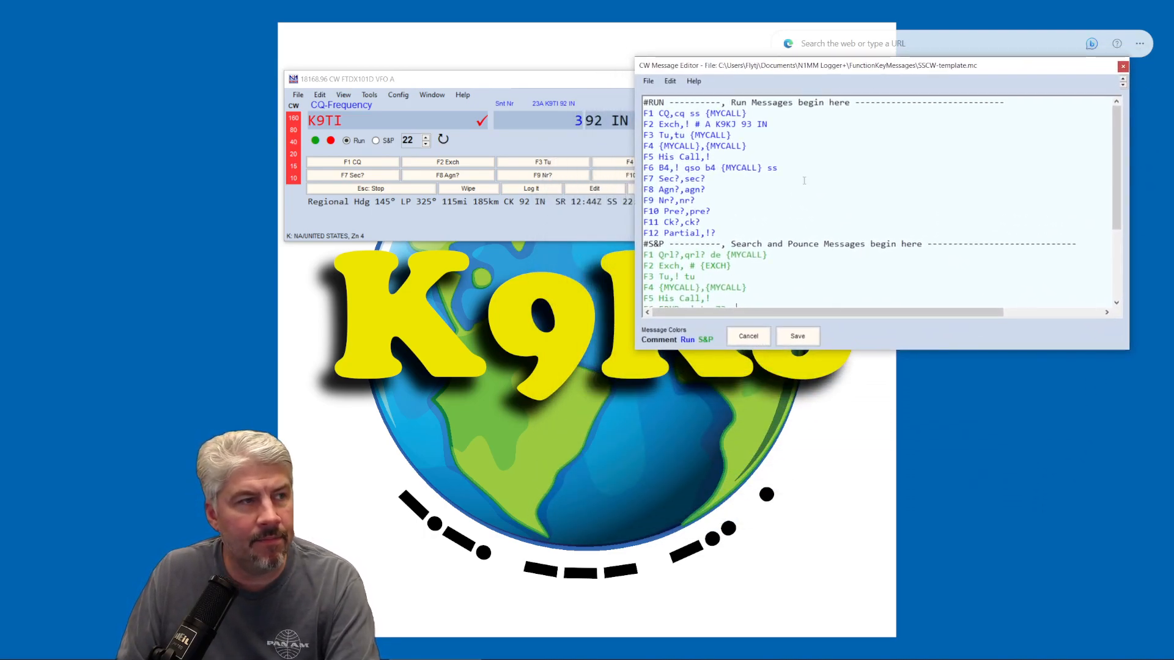
drag(667, 104, 640, 102)
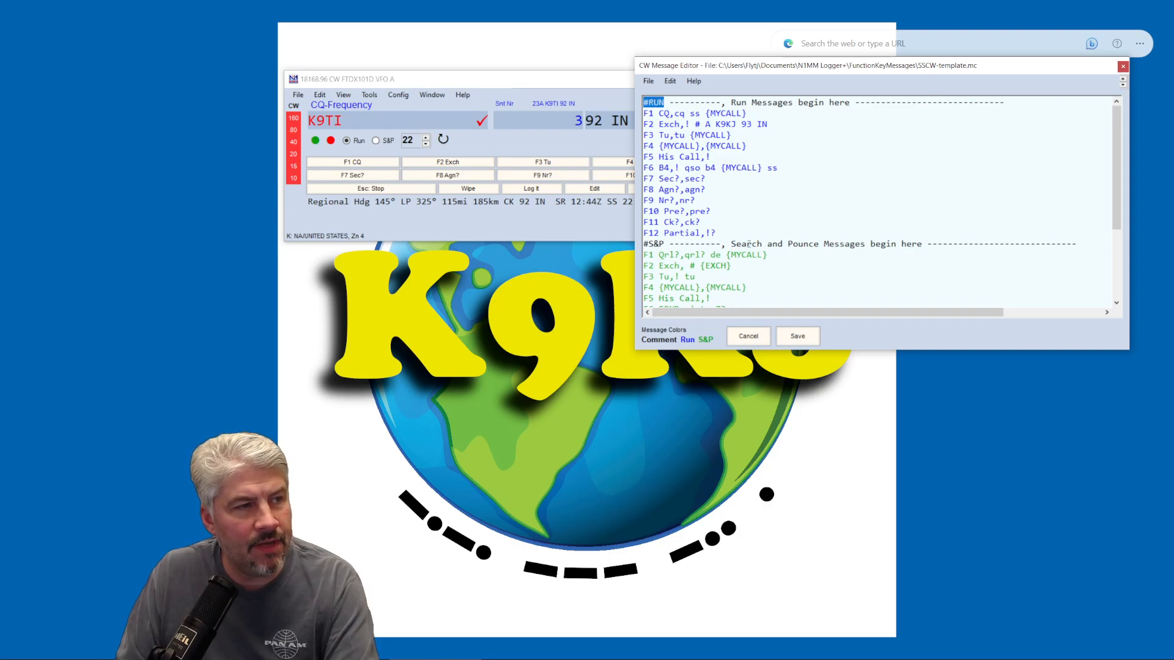
click(798, 336)
Switch between Run and S&P modes to compare their function-key labels, especially F6
click(347, 141)
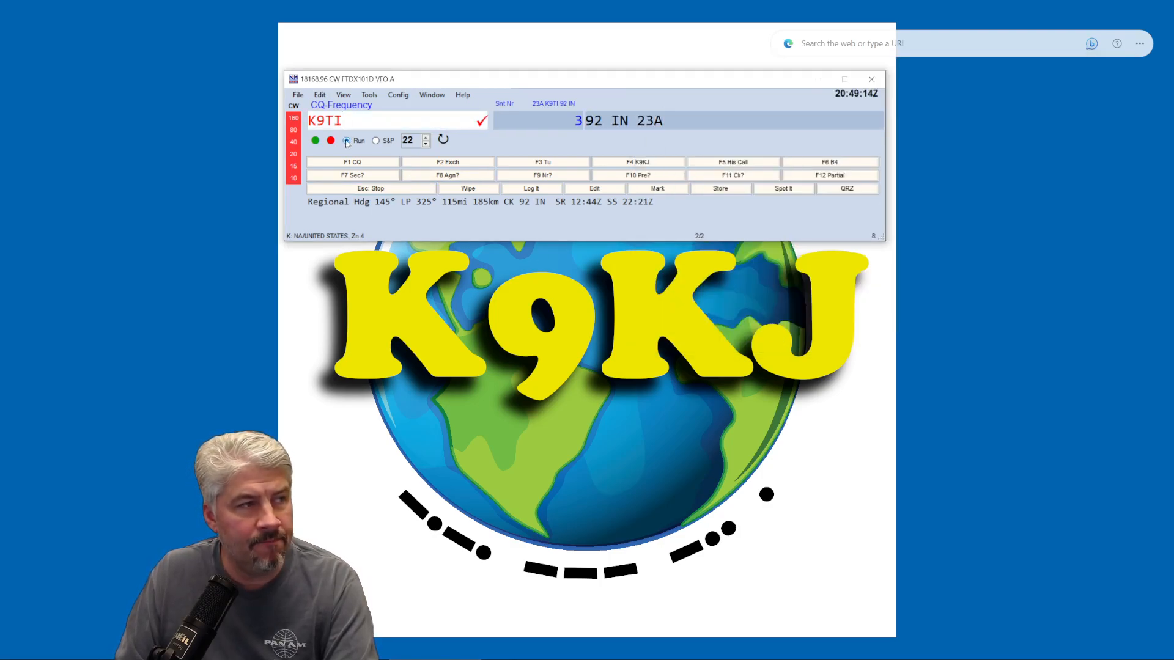
click(376, 142)
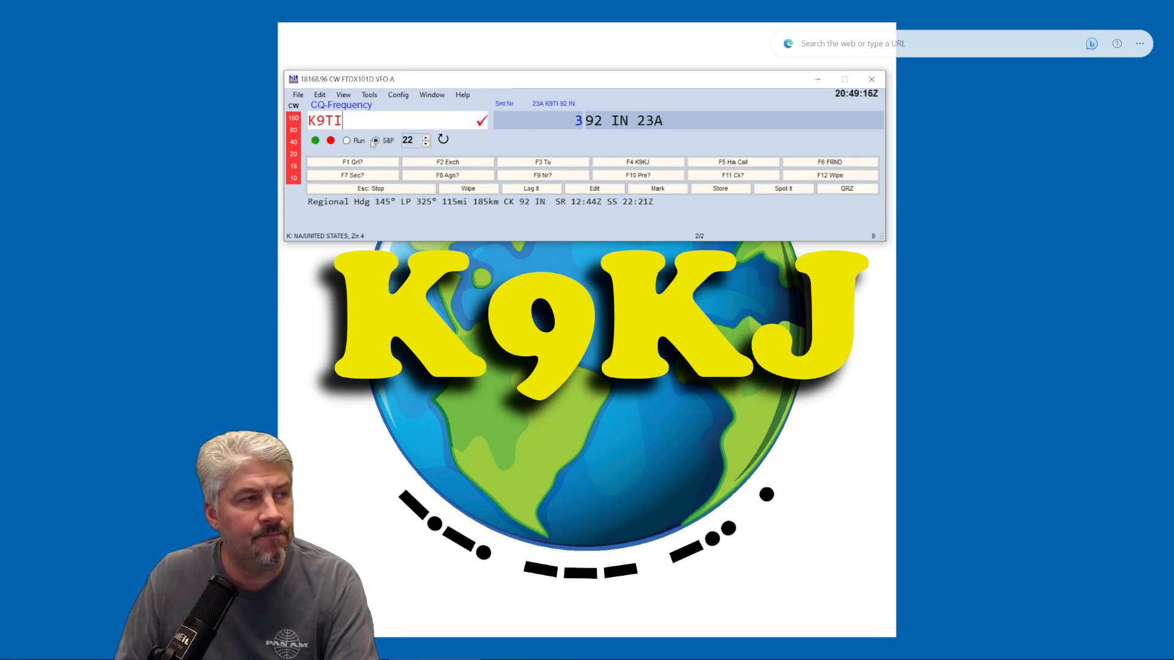
click(346, 141)
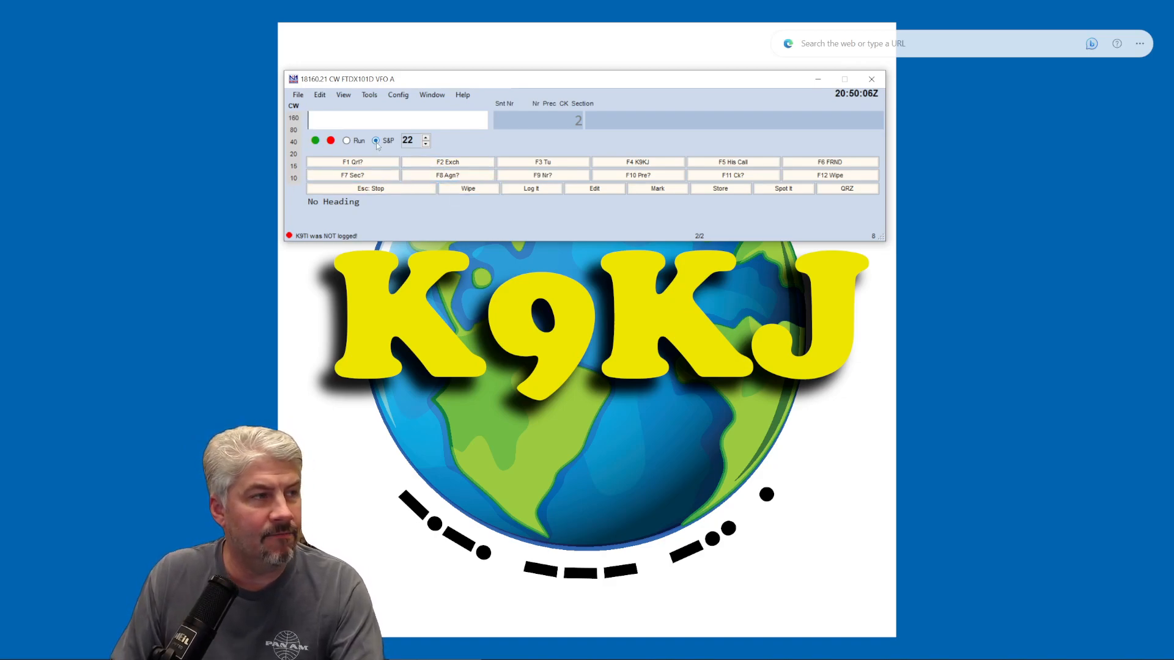
Send the F1 CQ message in Run mode, and reopen the CW message editor to check the messages before closing it
click(347, 142)
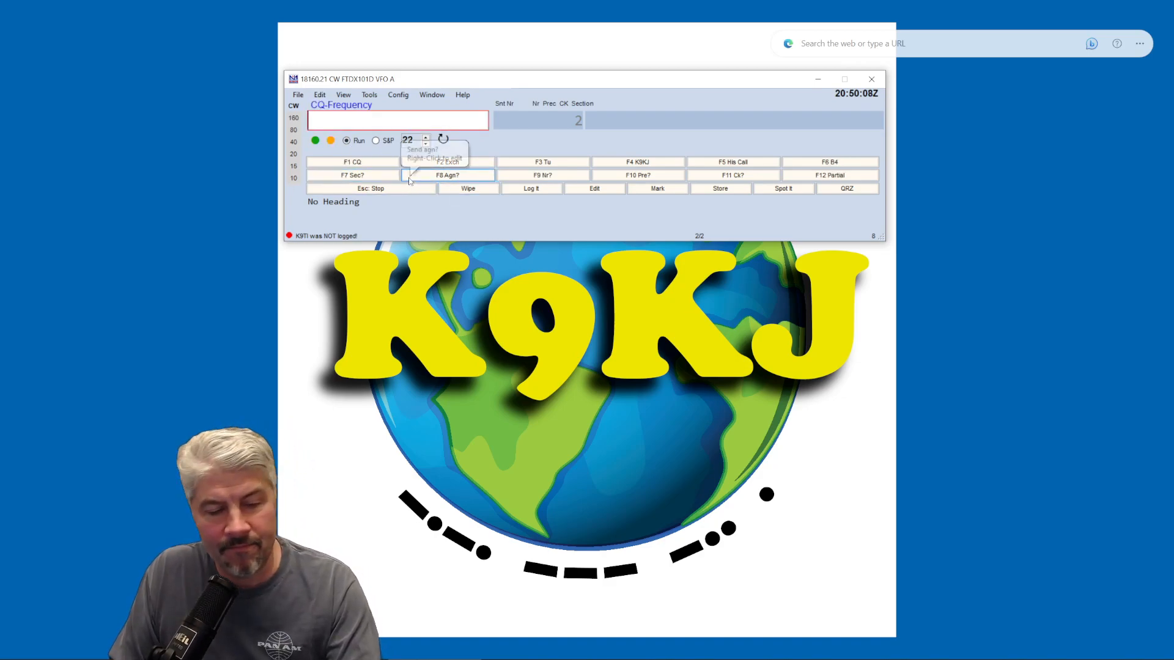
click(361, 164)
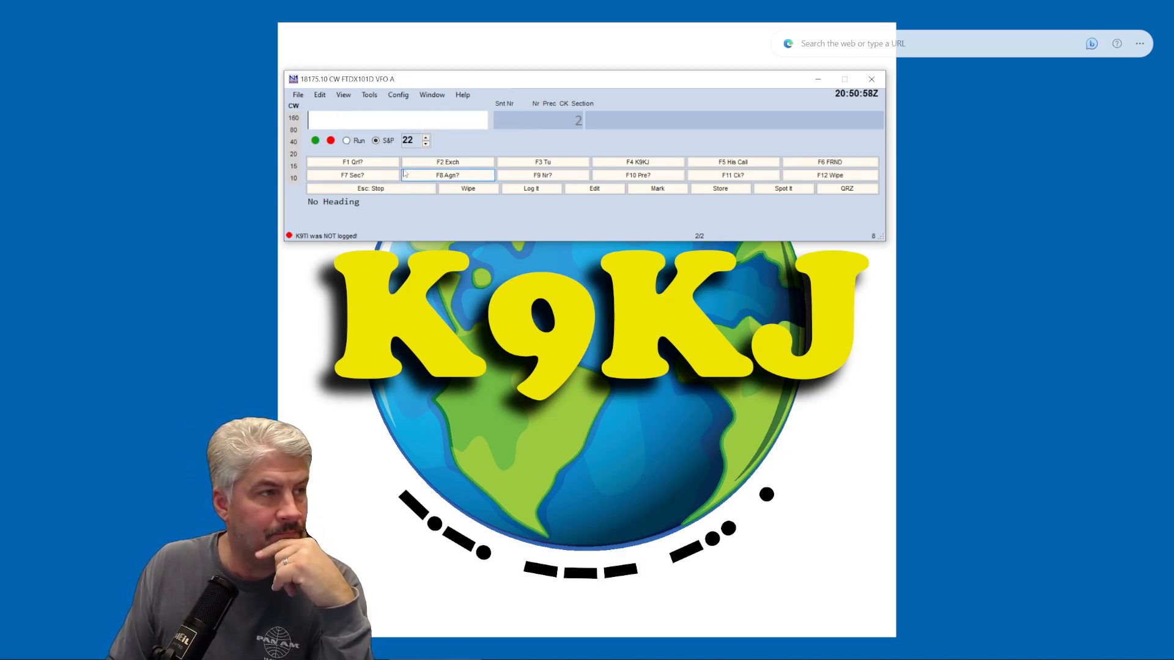
right_click(444, 164)
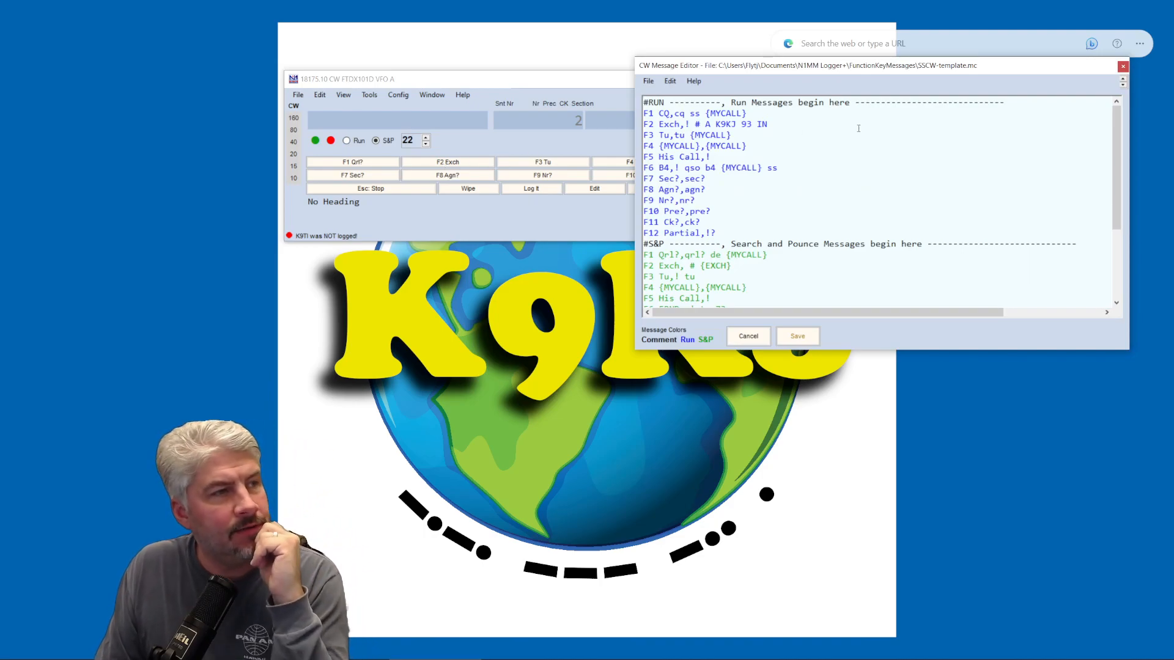
click(1123, 66)
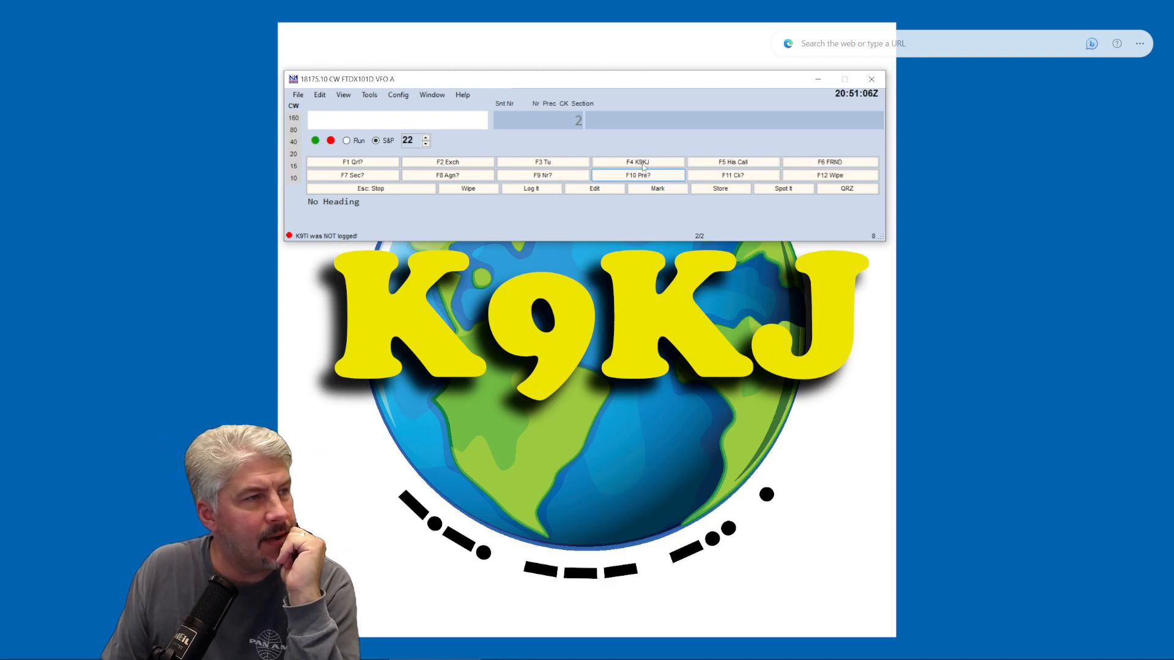
Shift the entry window slightly, return to Run mode and send the F1 CQ message
drag(542, 84, 556, 81)
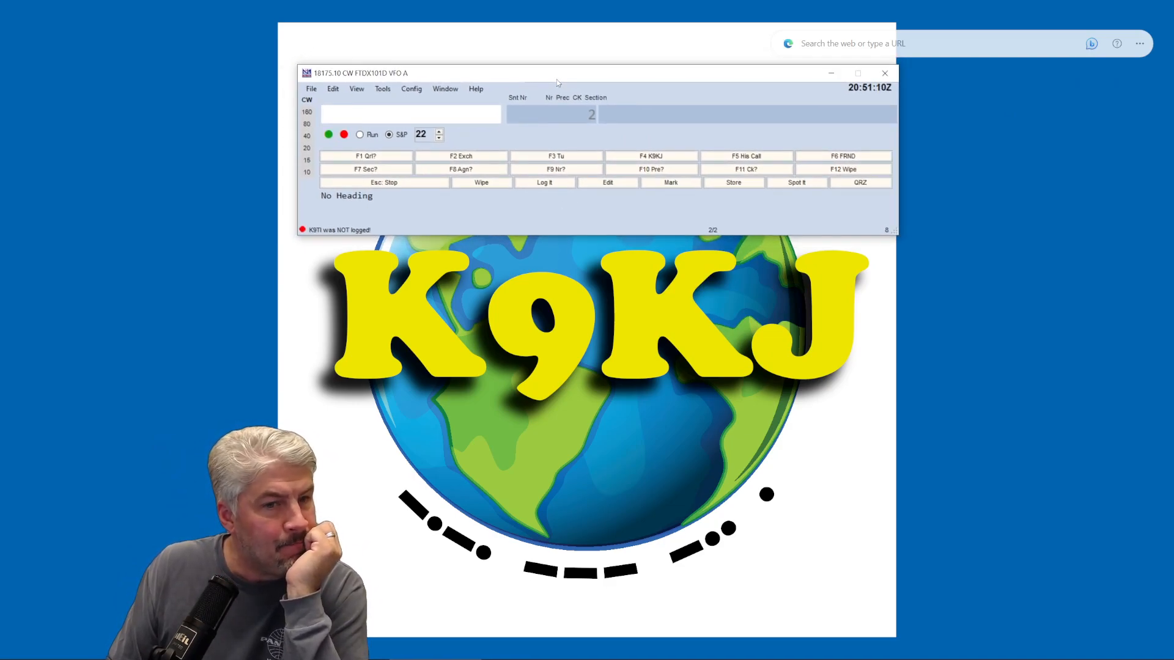
click(360, 135)
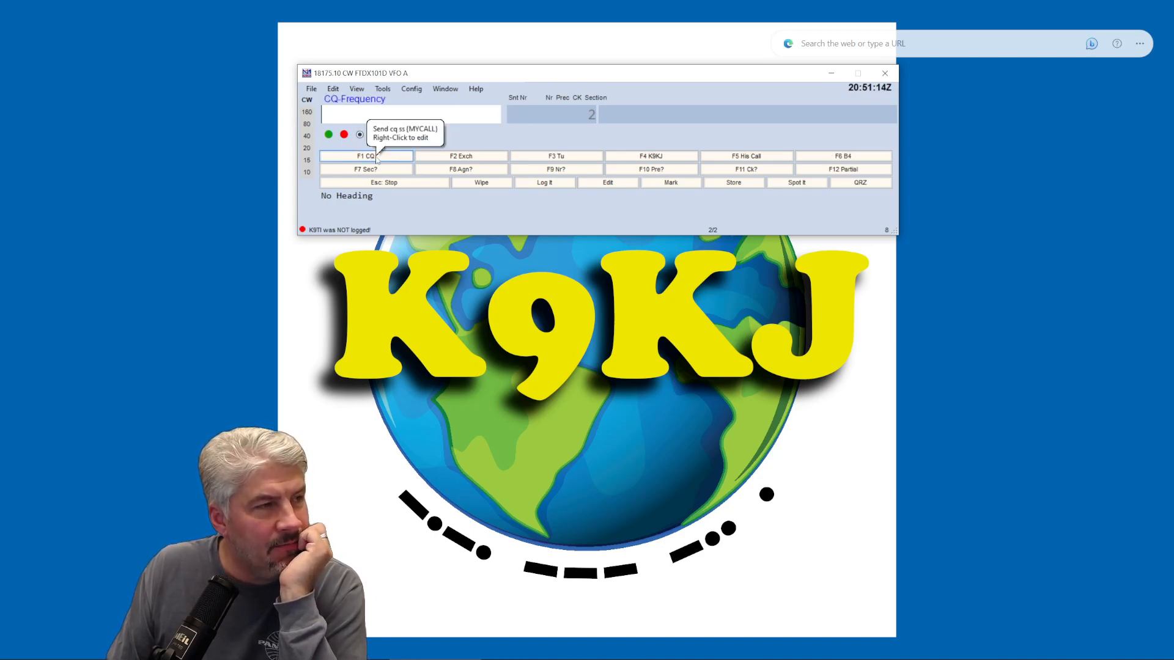
click(377, 160)
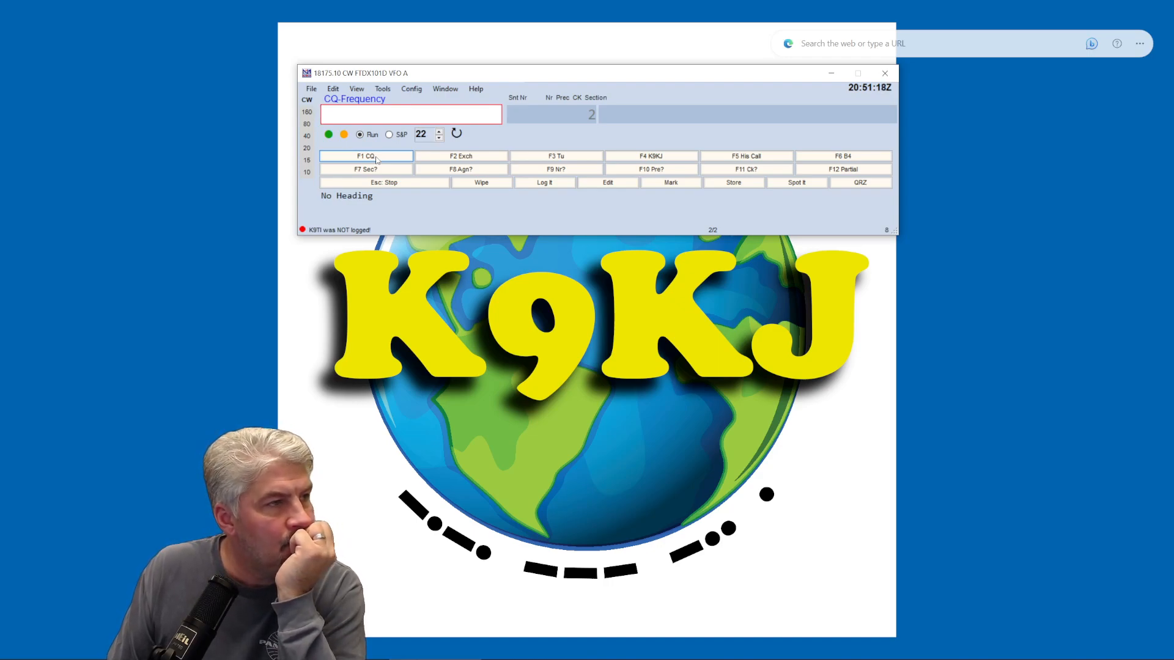
Set the CW speed to 18 and send the F1 CQ message at that speed
click(439, 140)
click(439, 139)
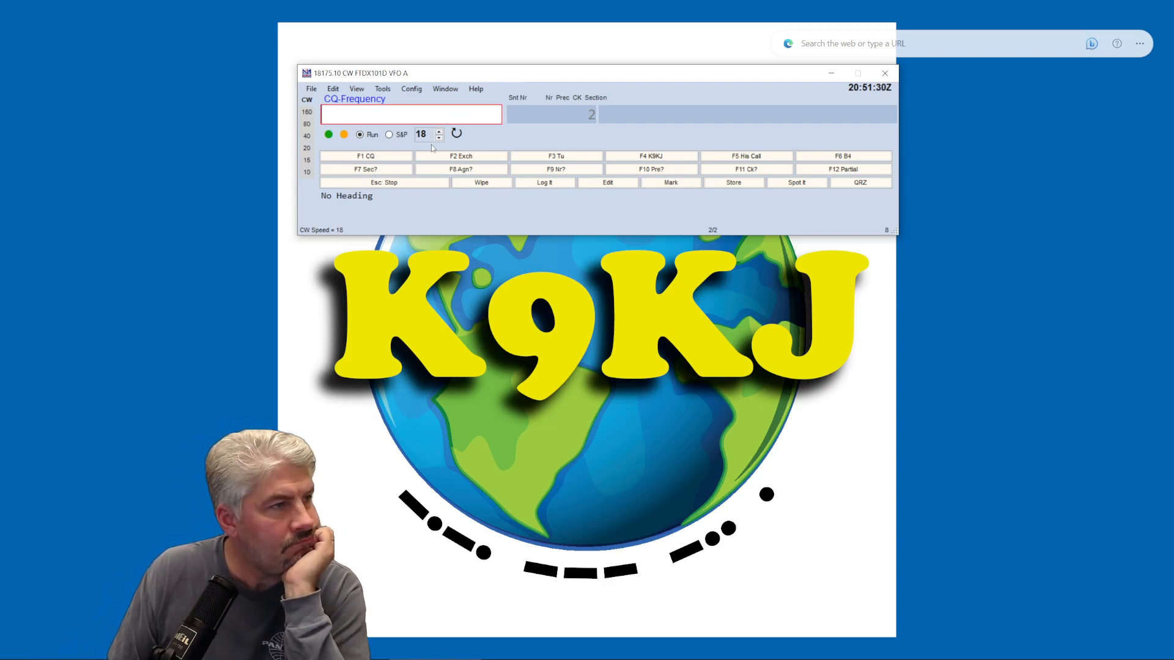
click(396, 152)
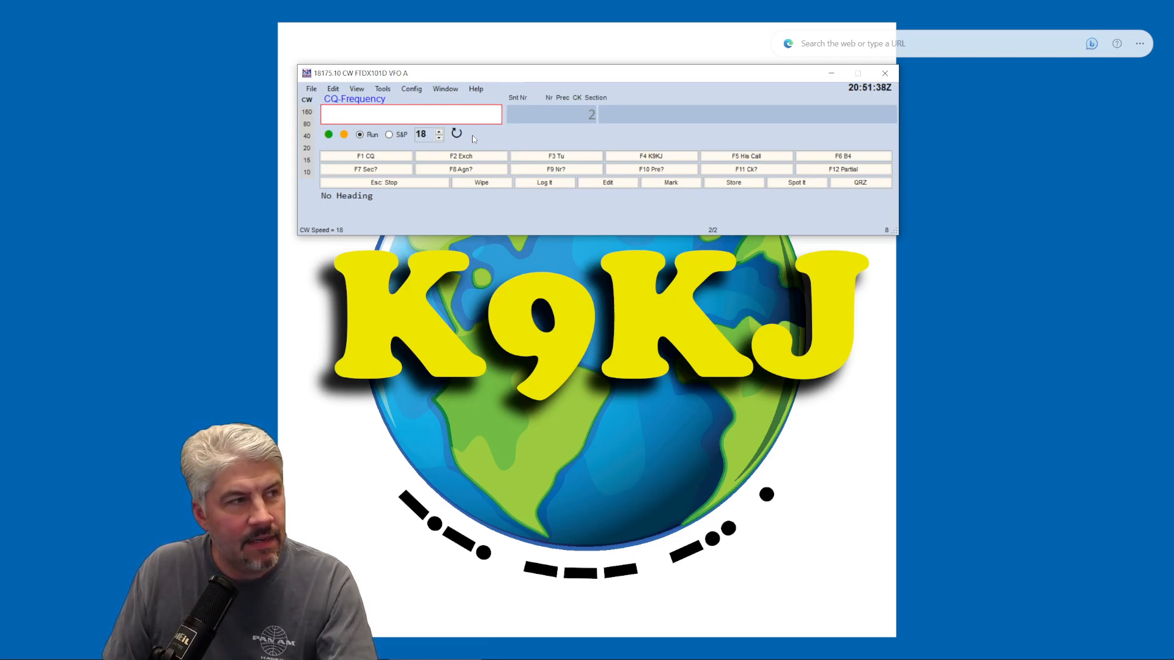
Open the CQ repeat time setting and confirm an interval of 3 seconds
click(386, 90)
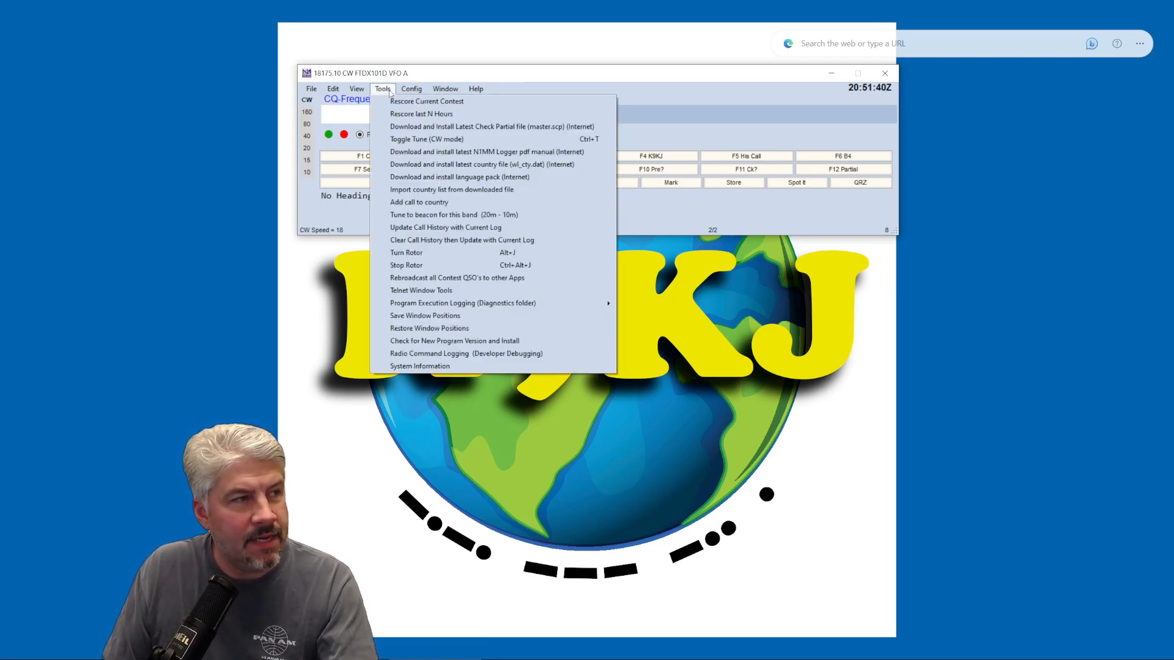
mouse_move(407, 91)
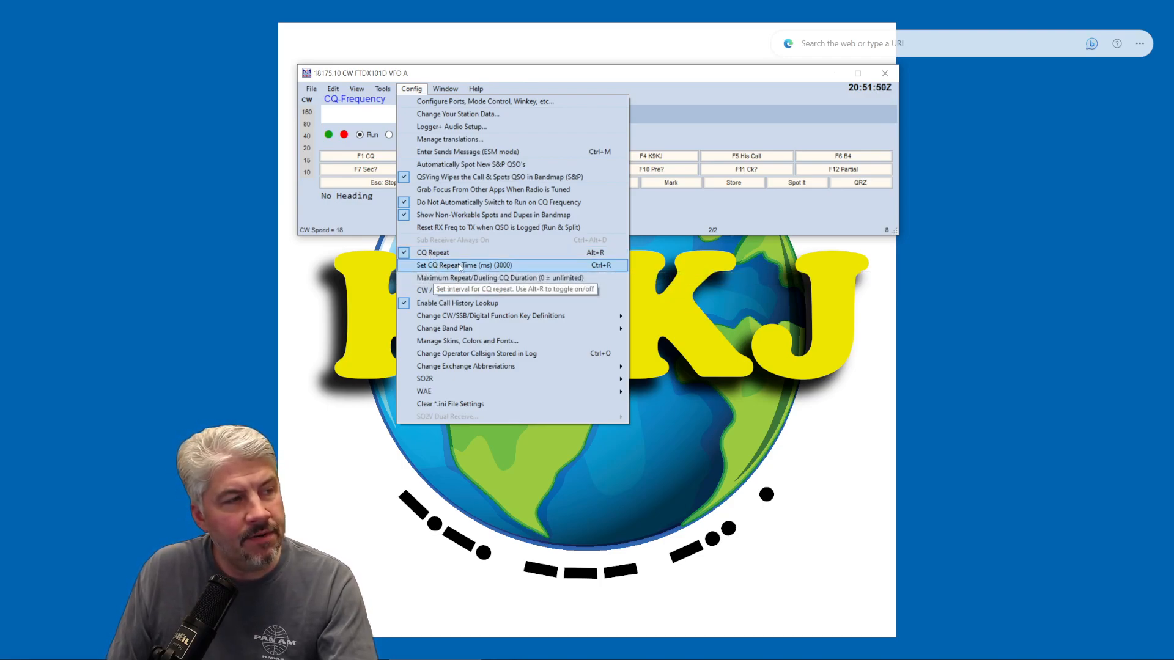
click(460, 266)
drag(1173, 367, 628, 197)
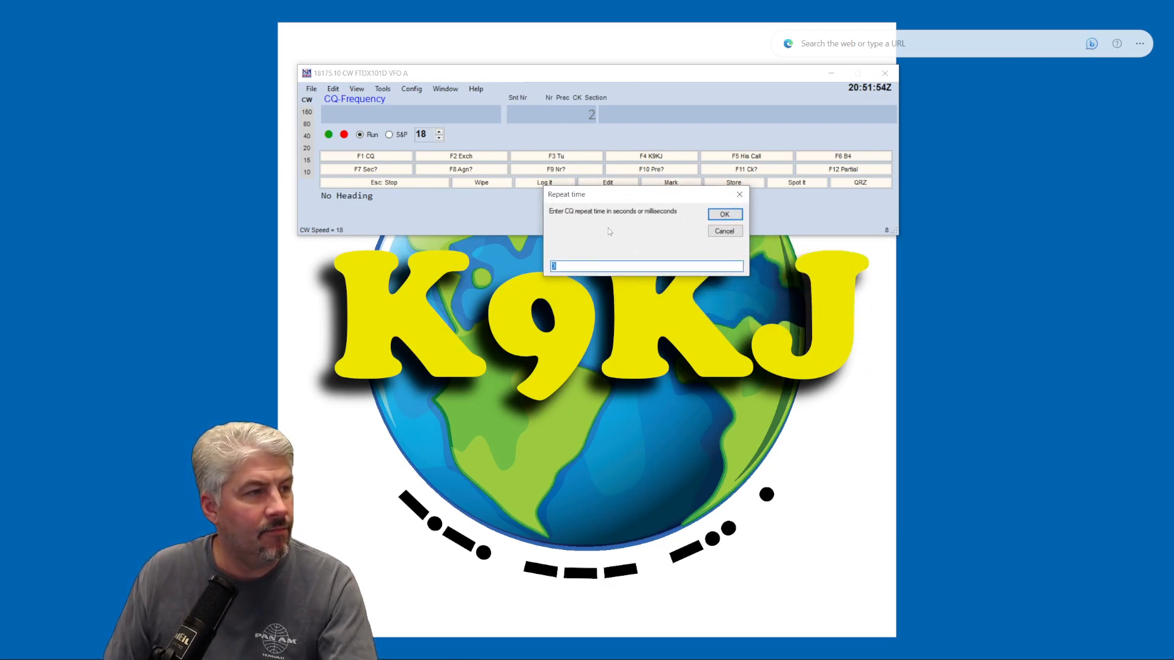
click(564, 266)
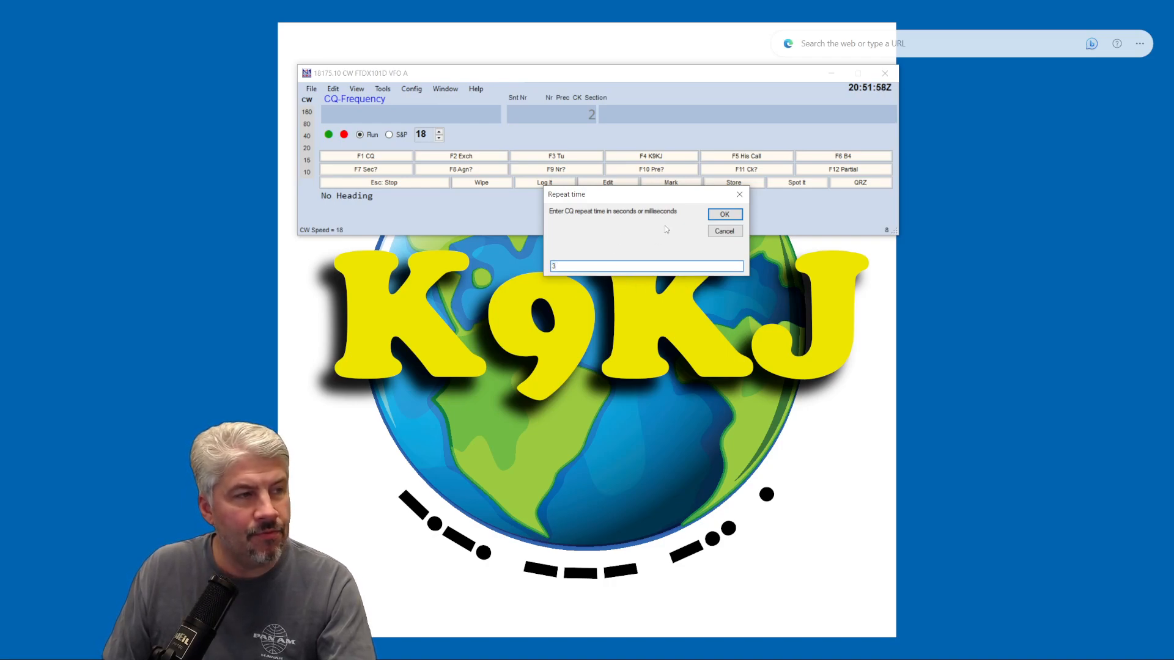
click(714, 218)
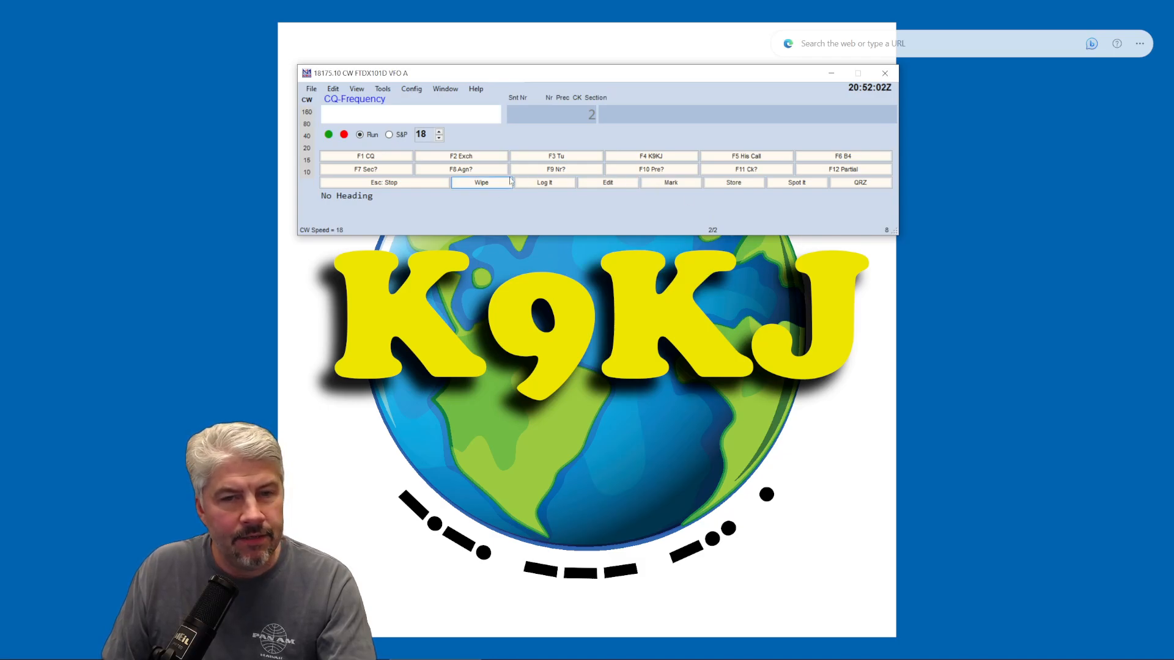
Check that the CQ Repeat option is enabled and send the repeating F1 CQ message in Run mode
click(411, 88)
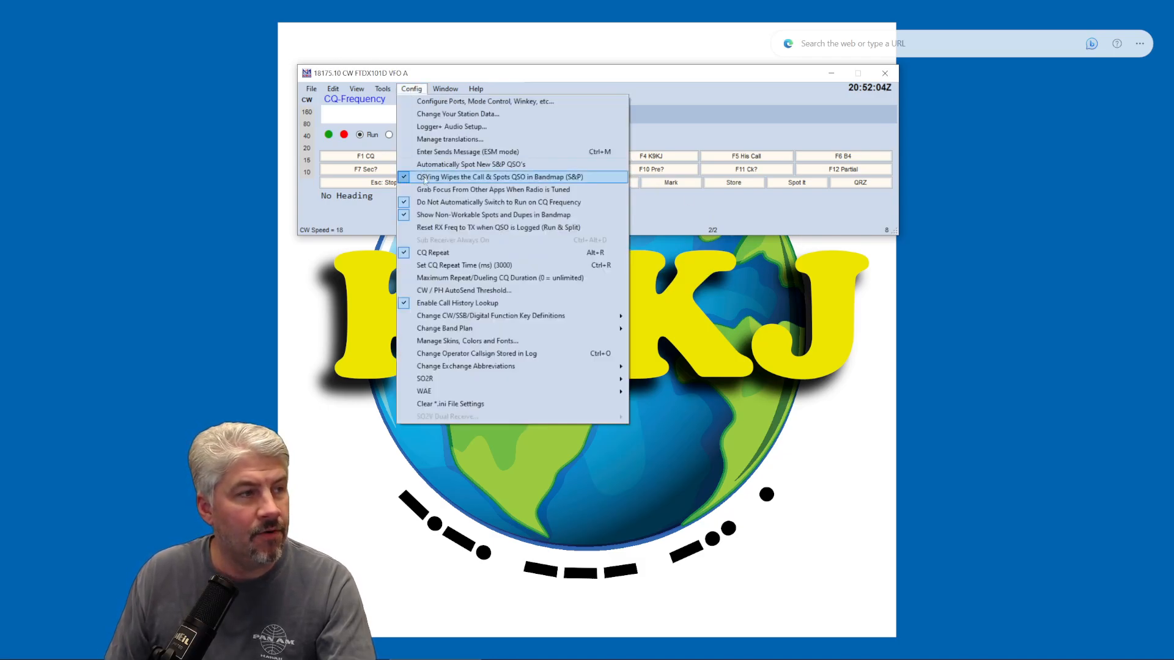
click(431, 256)
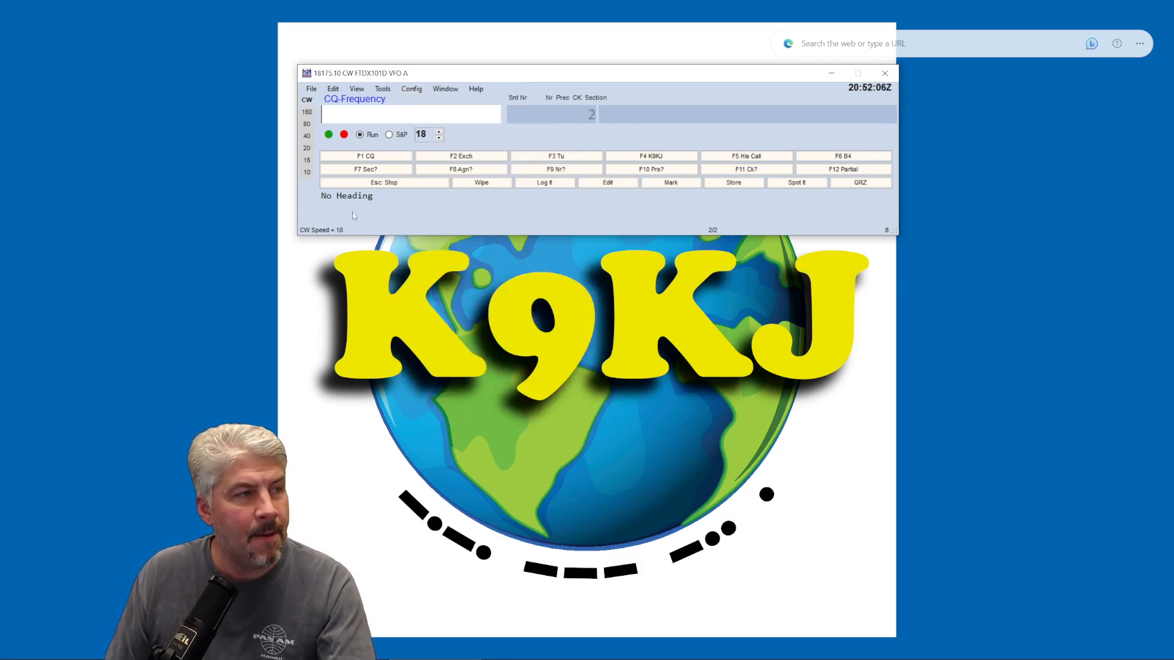
click(408, 157)
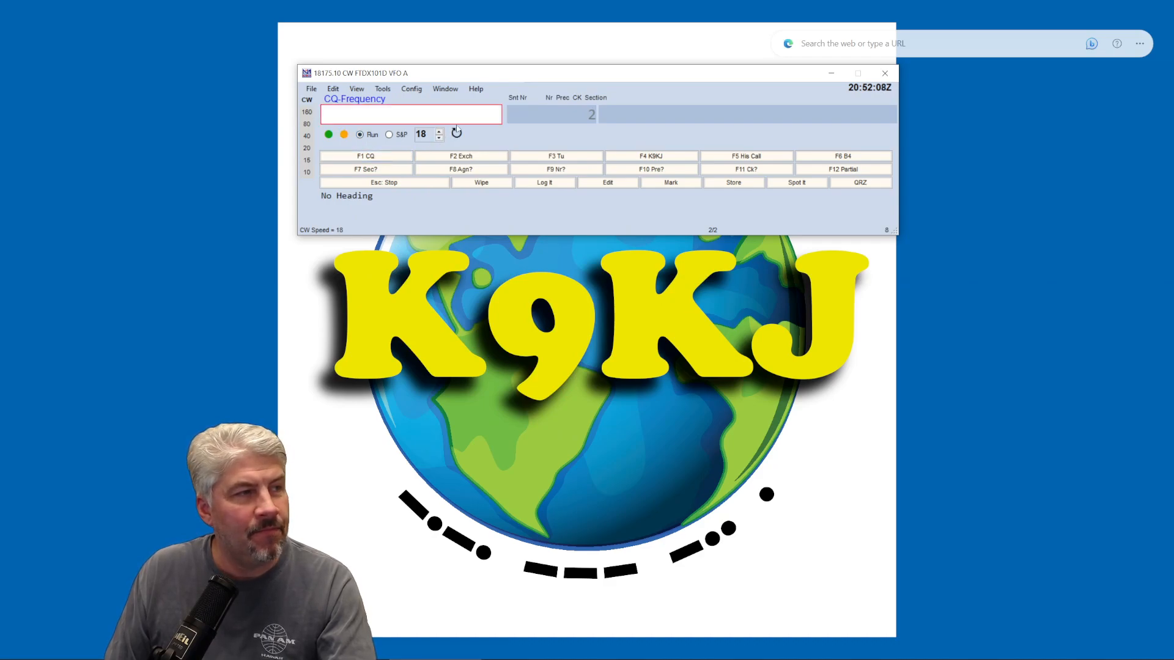
mouse_move(454, 139)
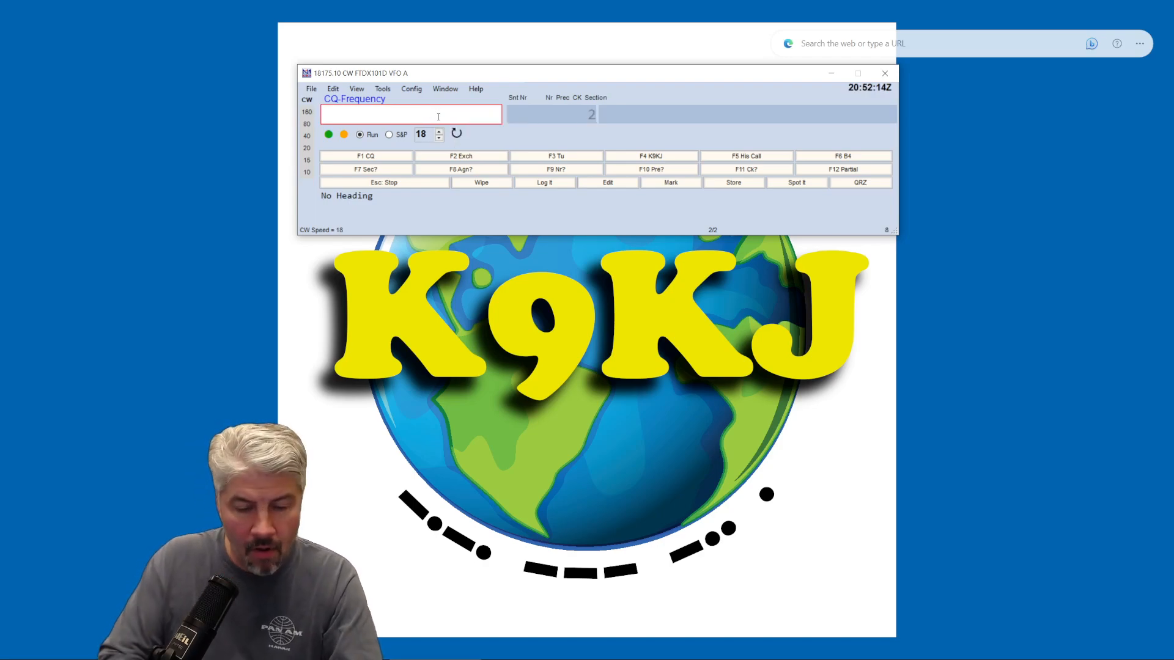
text(K)
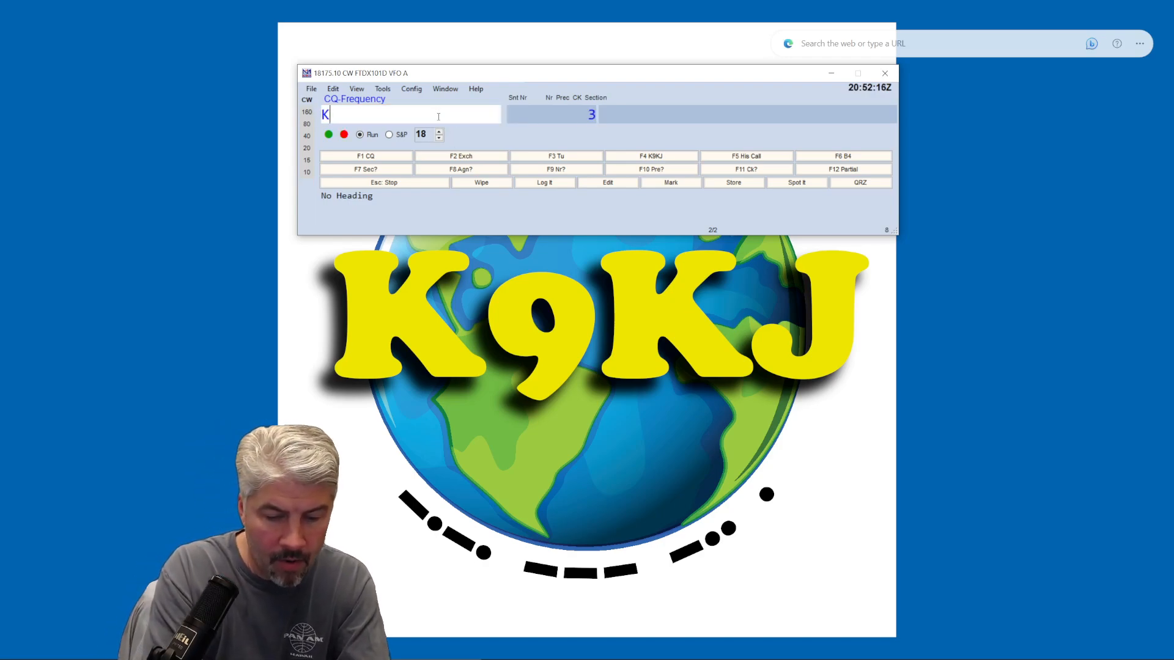
text(9ABC)
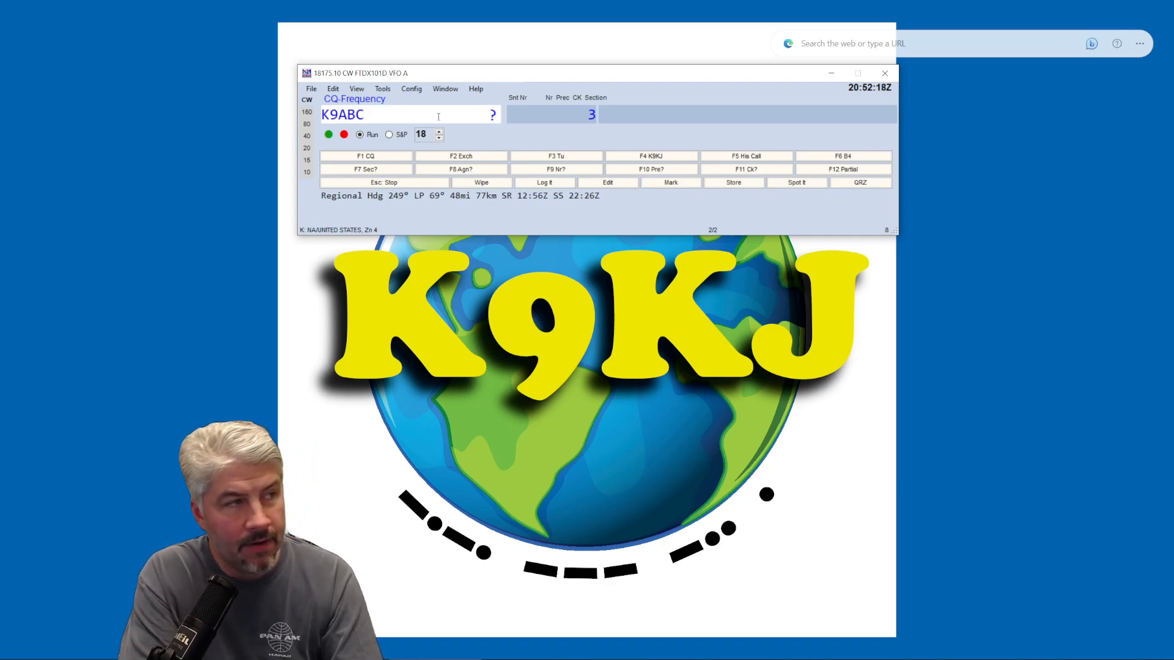
key(BackSpace)
key(BackSpace)
key(BackSpace)
key(BackSpace)
key(BackSpace)
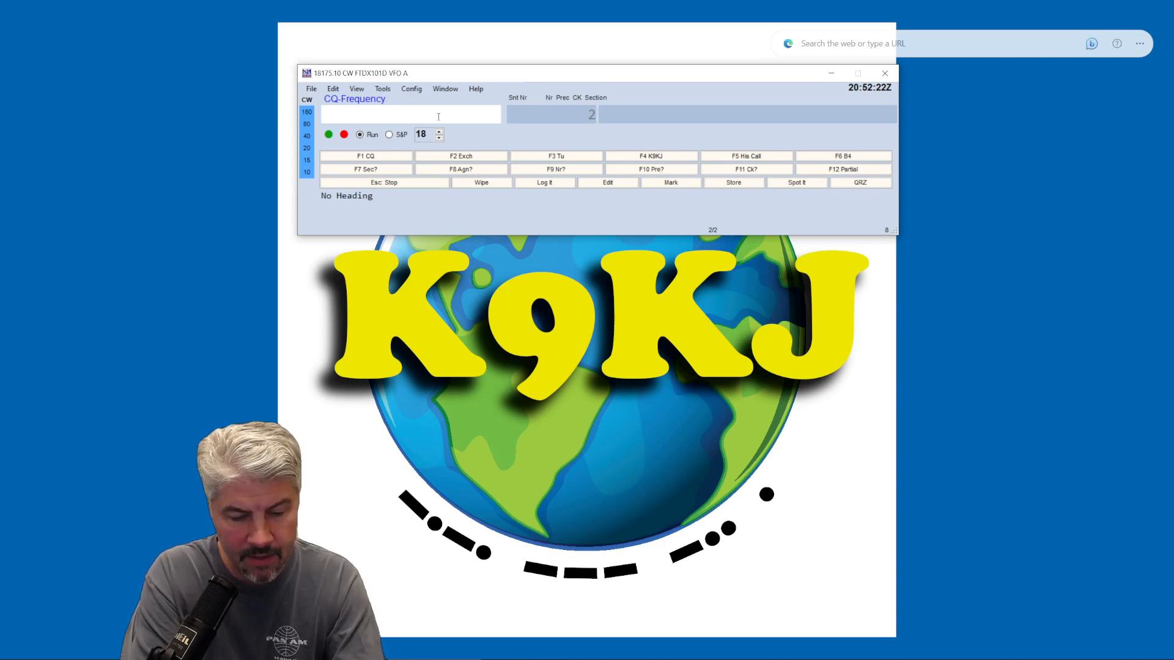
Log a Run contact with N4BP, sending the His Call and exchange messages and entering 4A as the received number and precedence
text(N4BP)
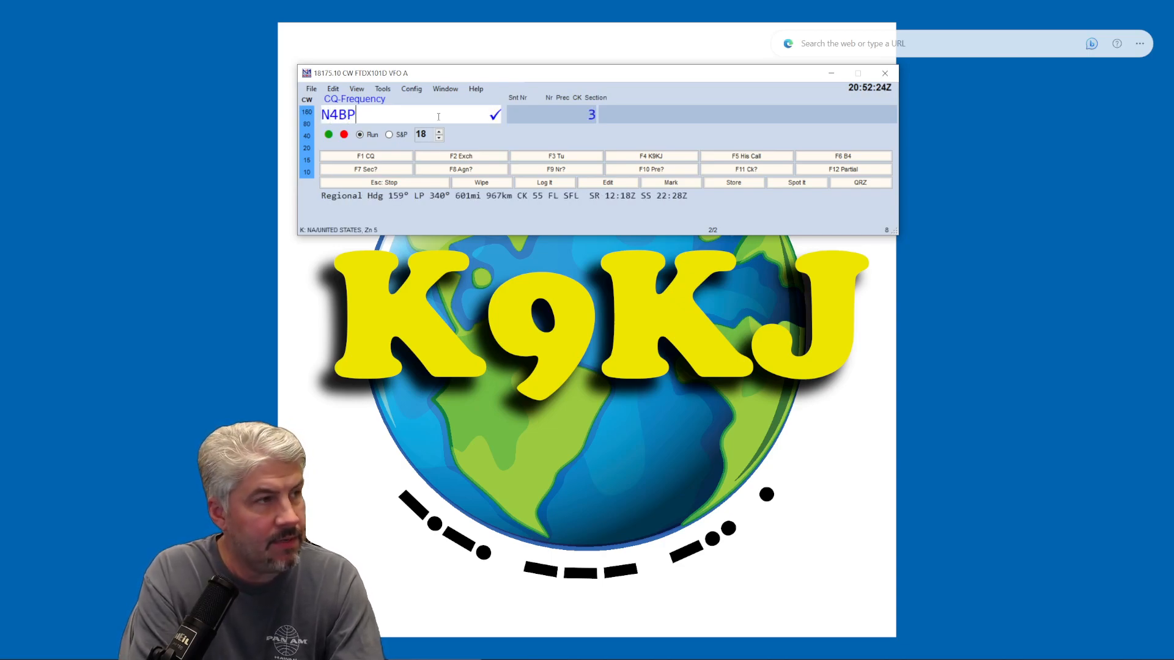
key(space)
key(F5)
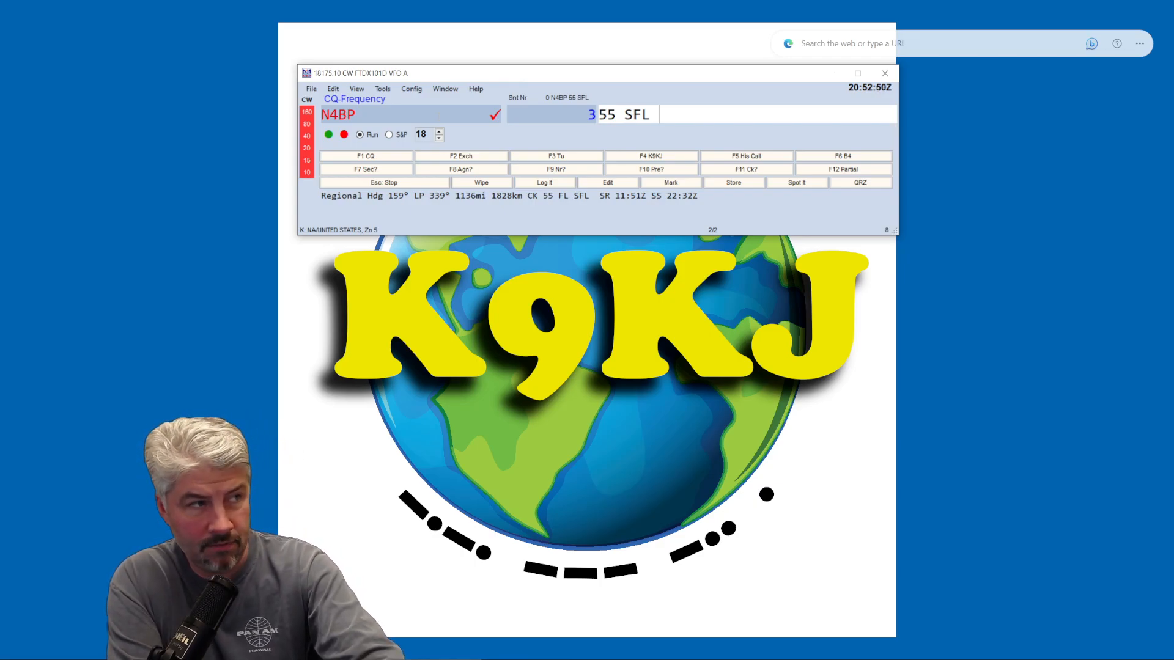
key(F2)
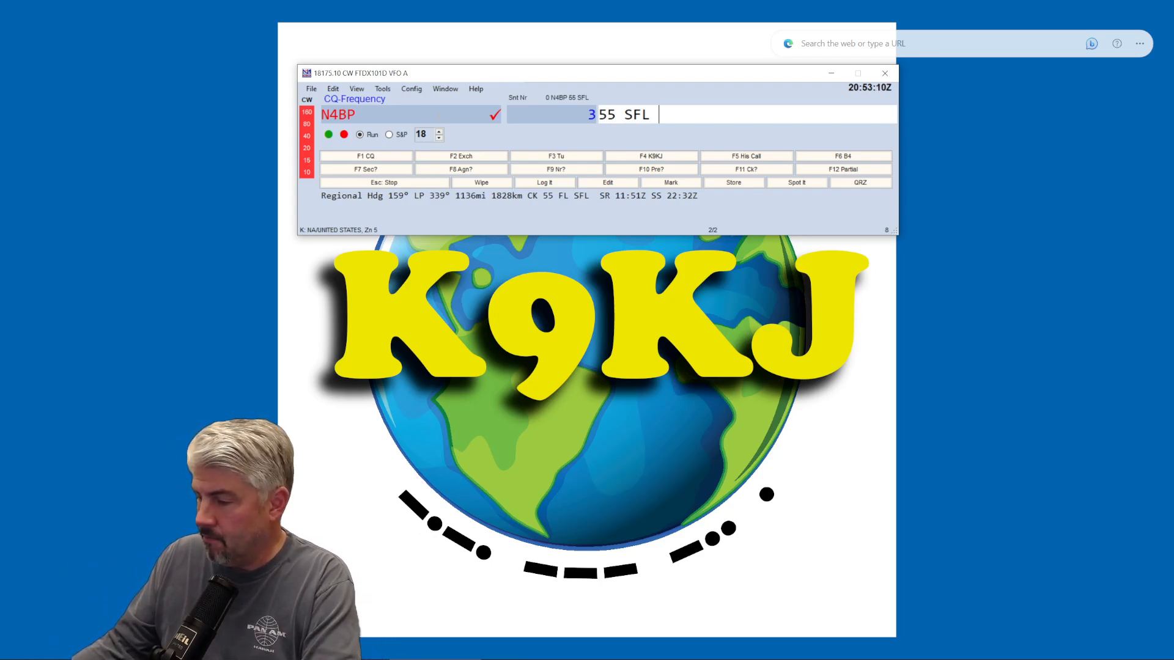
text(a)
key(BackSpace)
text(4a)
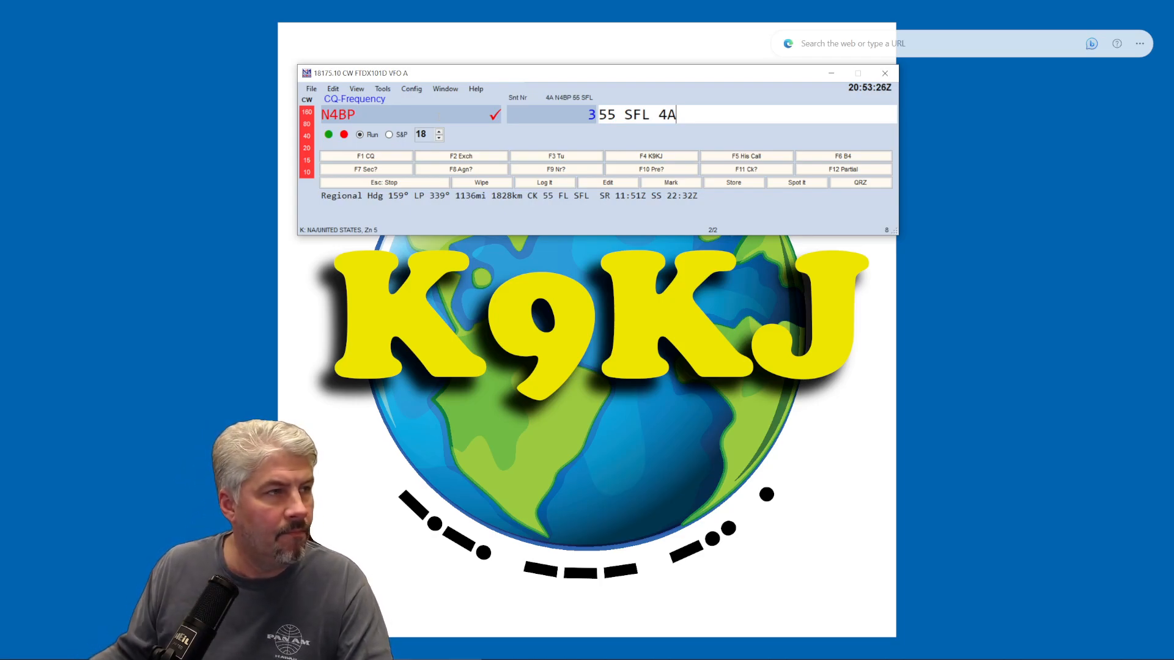
key(Return)
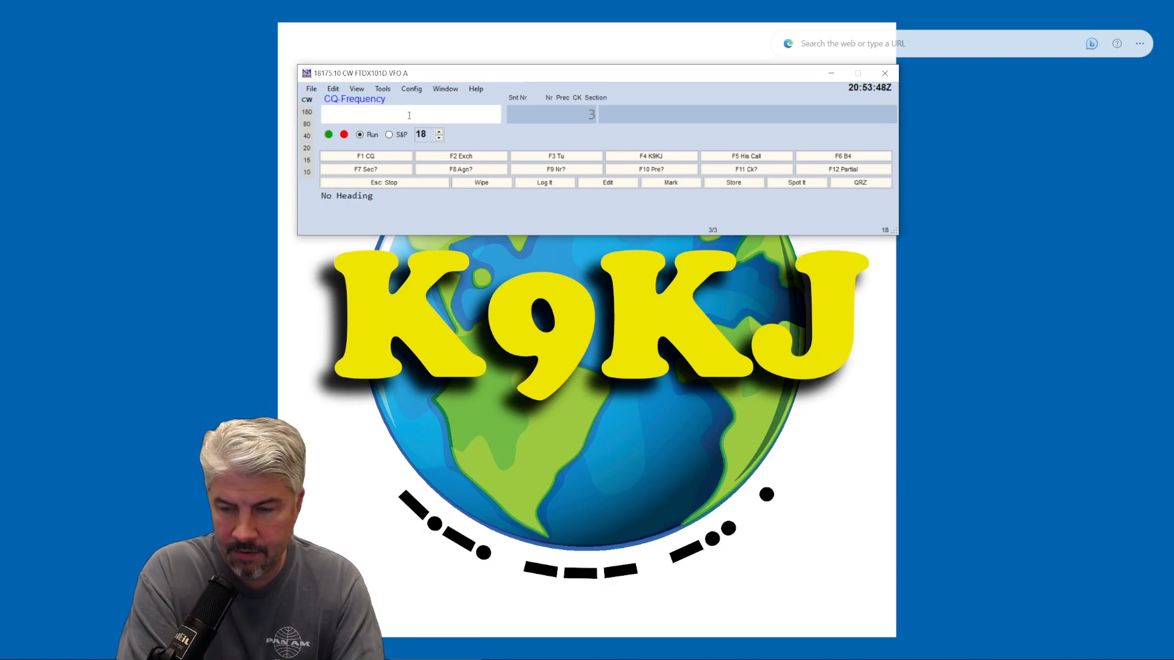
text(K9CT)
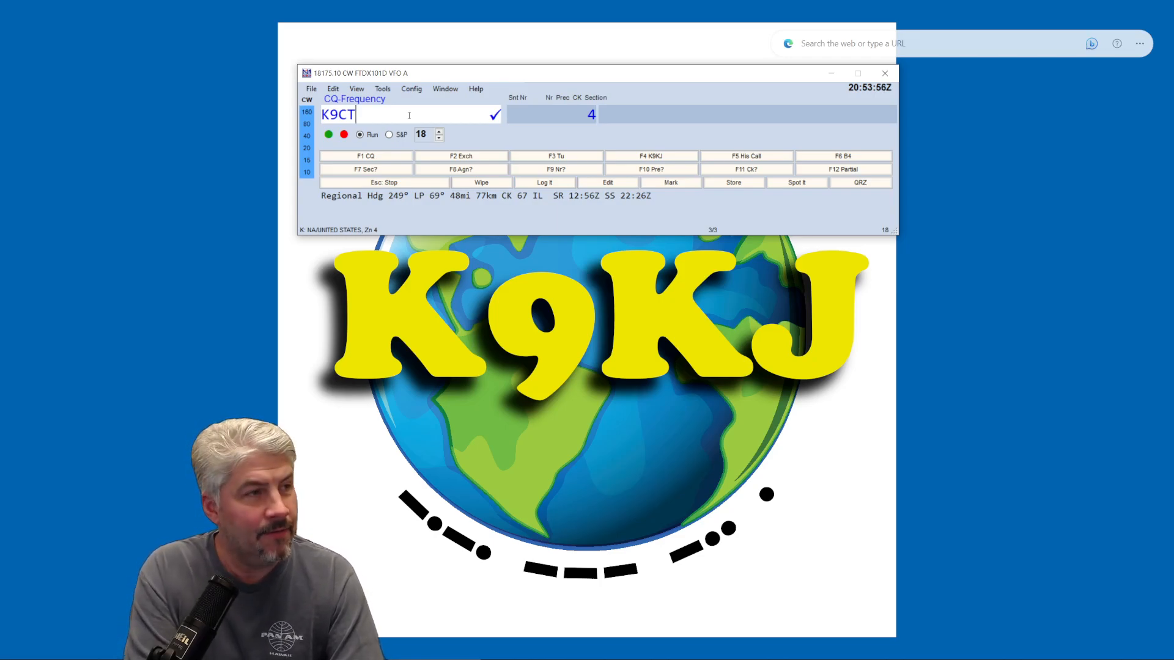
key(Return)
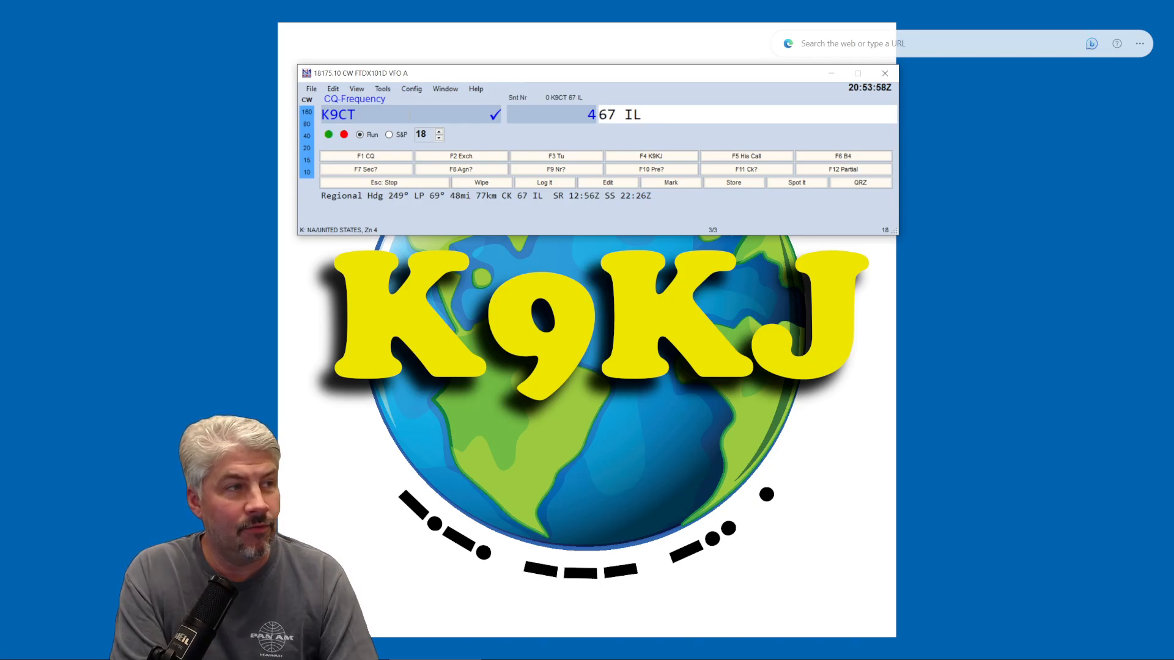
key(Return)
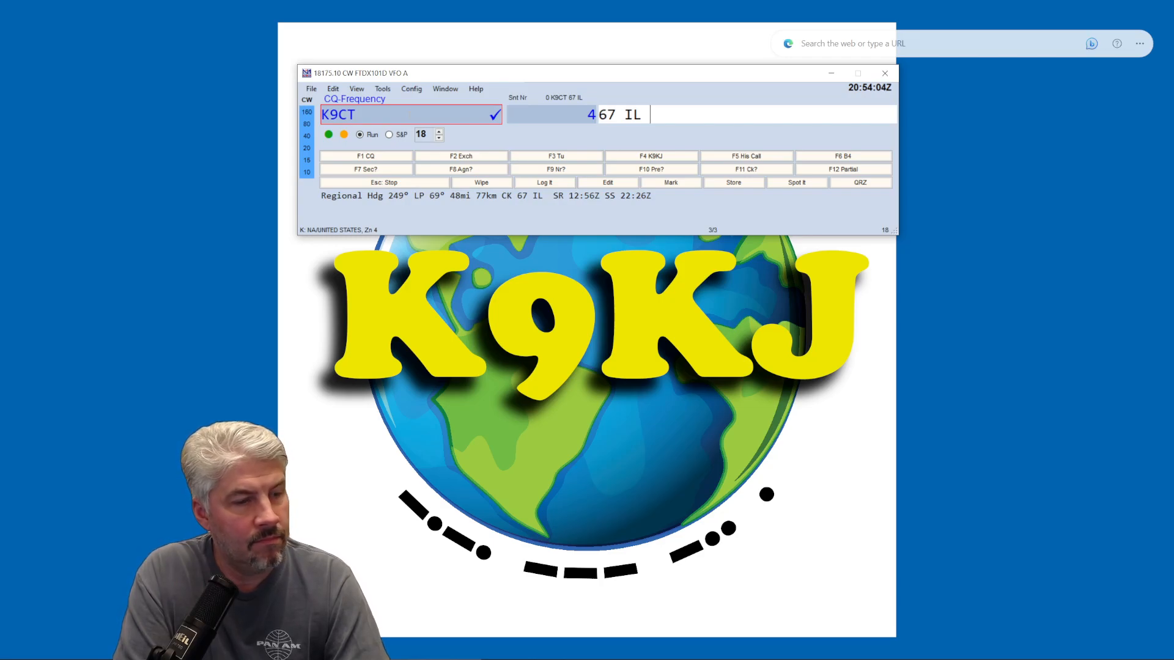
key(alt+w)
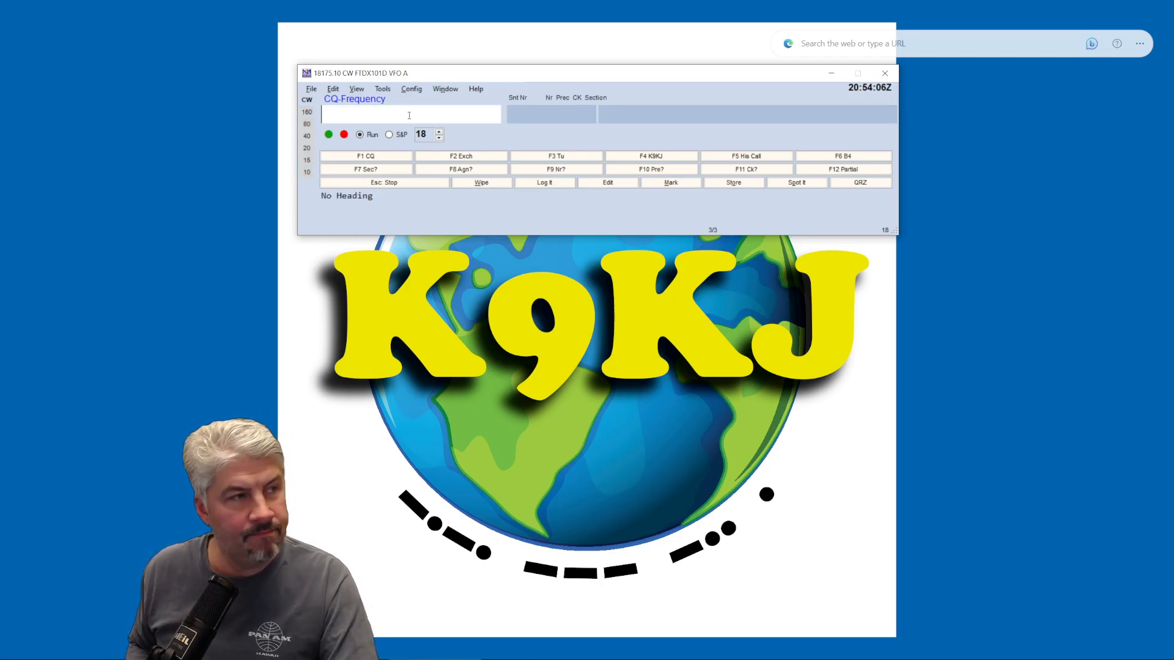
Call CQ and log a Run contact with K9CT, sending the exchange and entering 59A as the received number and precedence
key(F1)
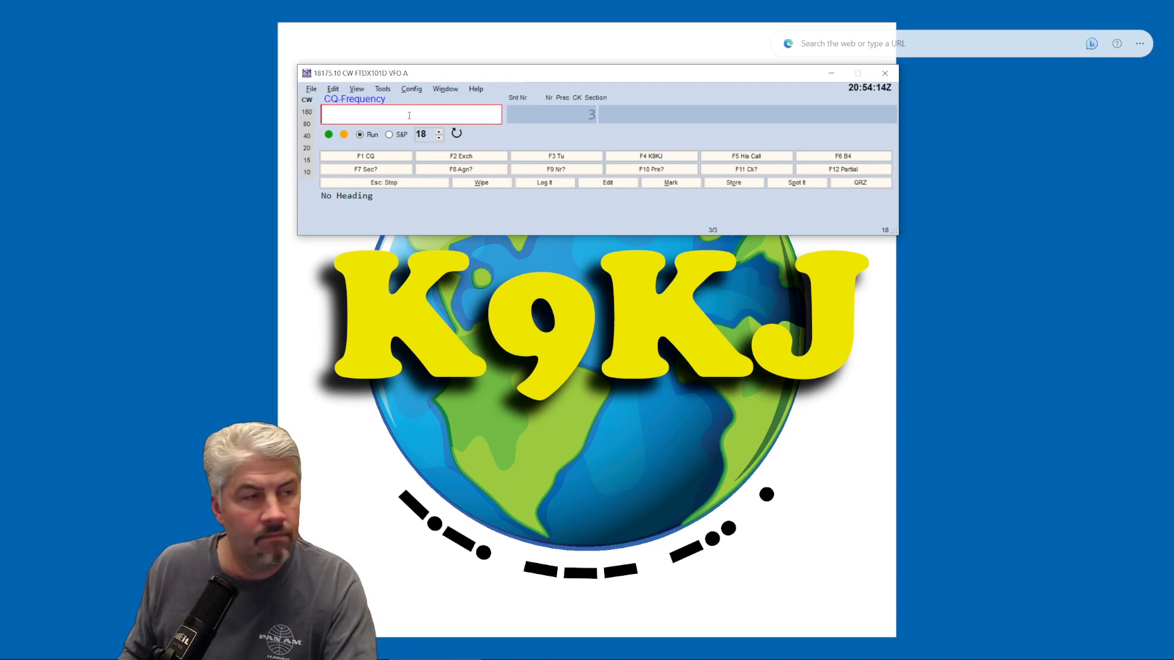
key(Escape)
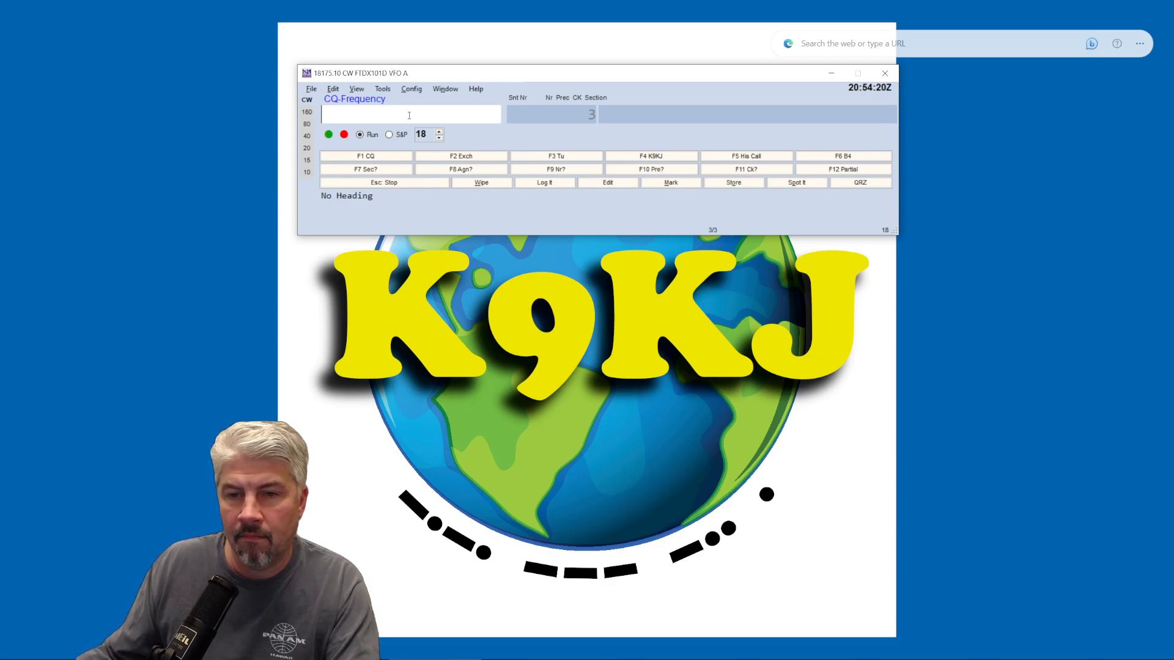
text(K9CT)
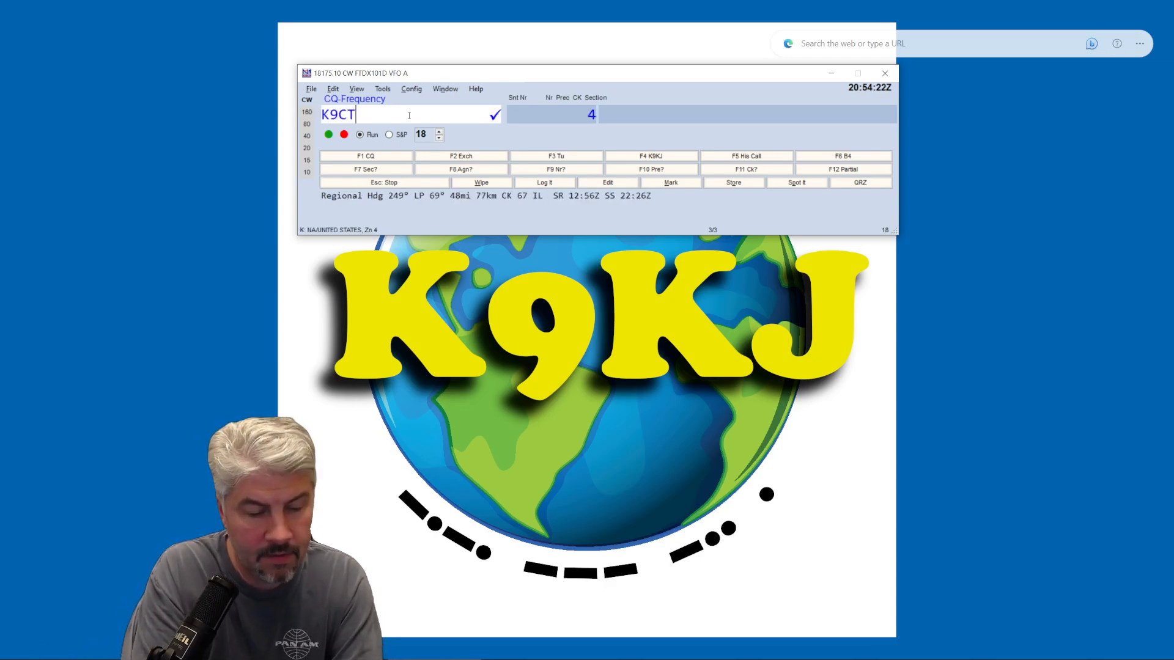
key(Return)
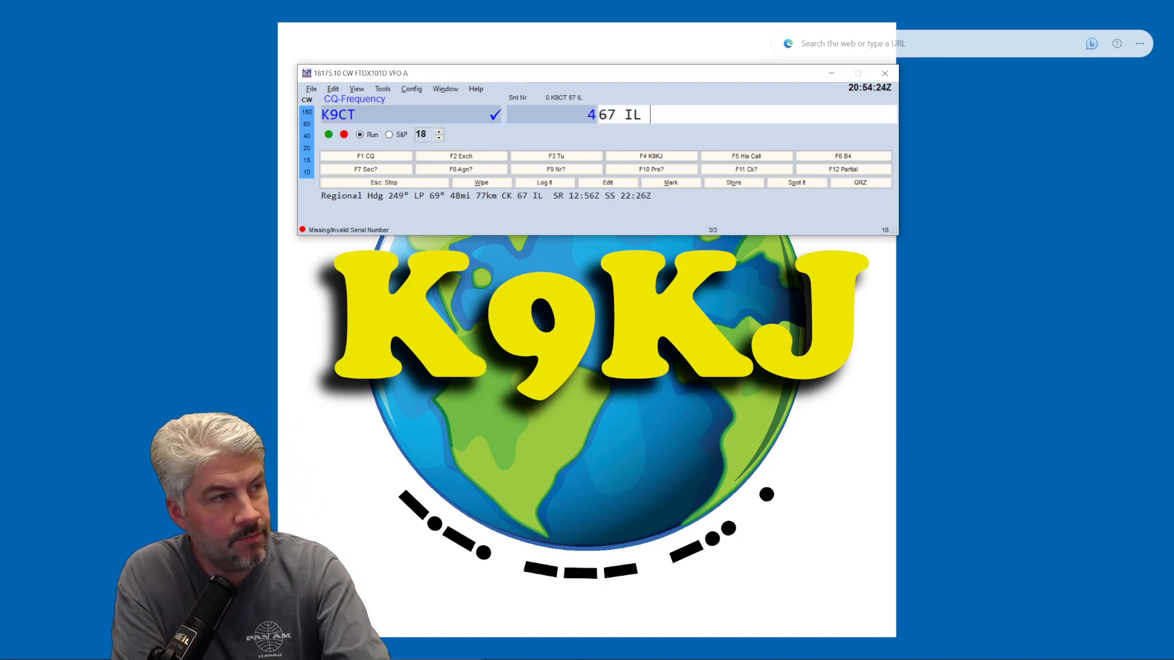
key(F2)
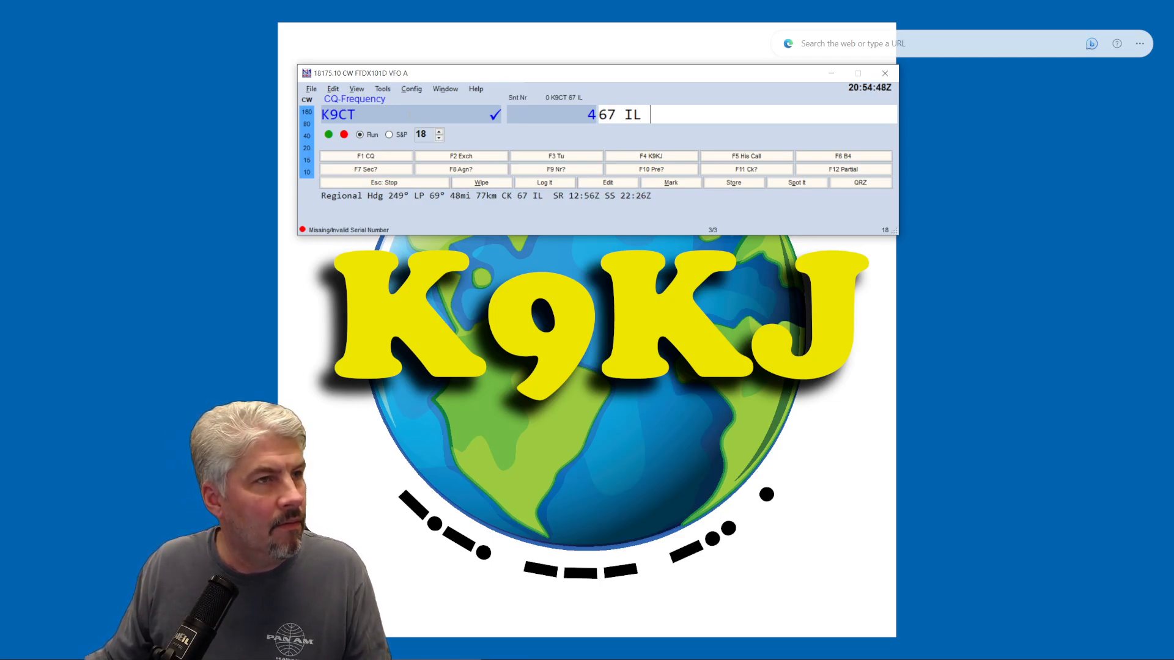
text(59A)
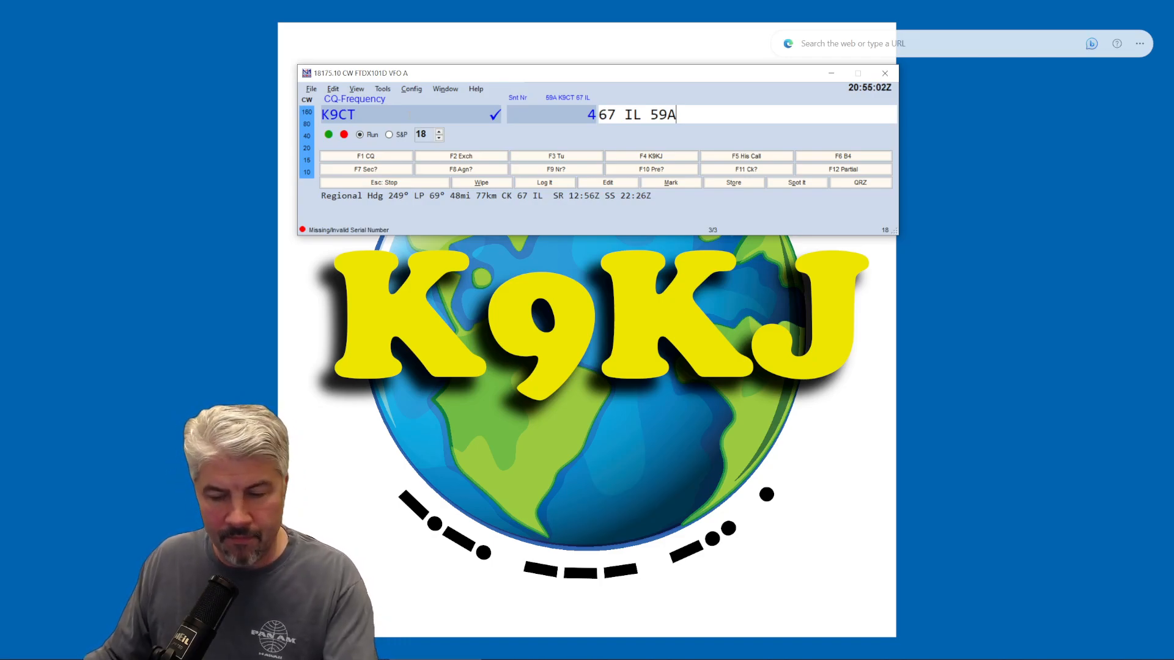
key(Return)
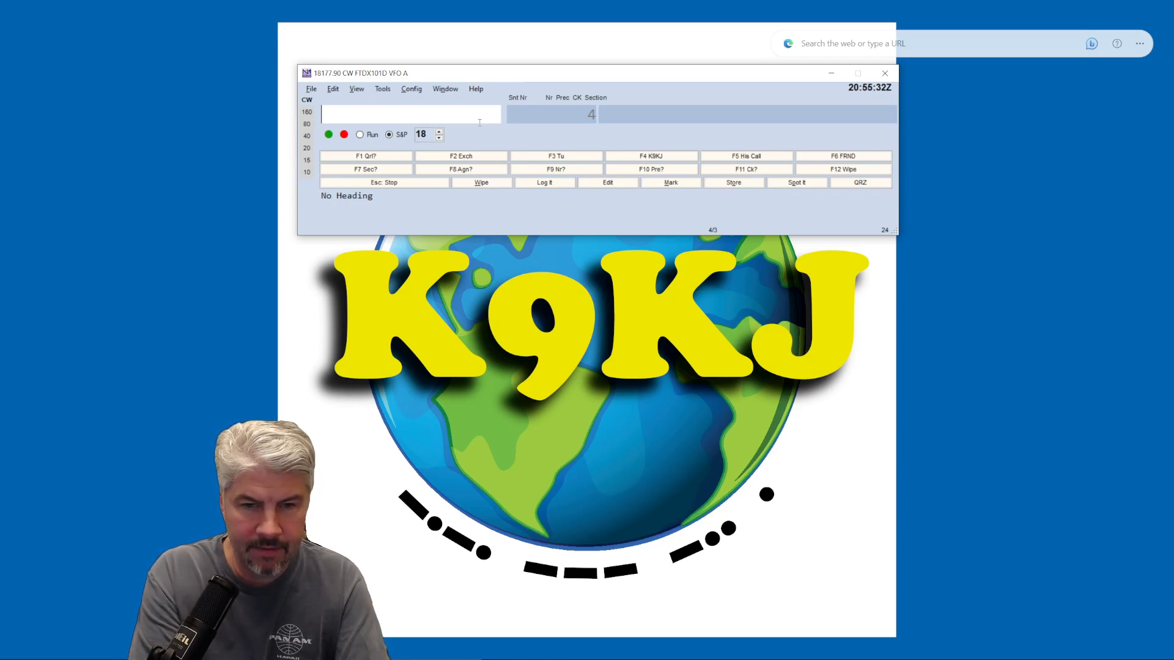
text(AA3B)
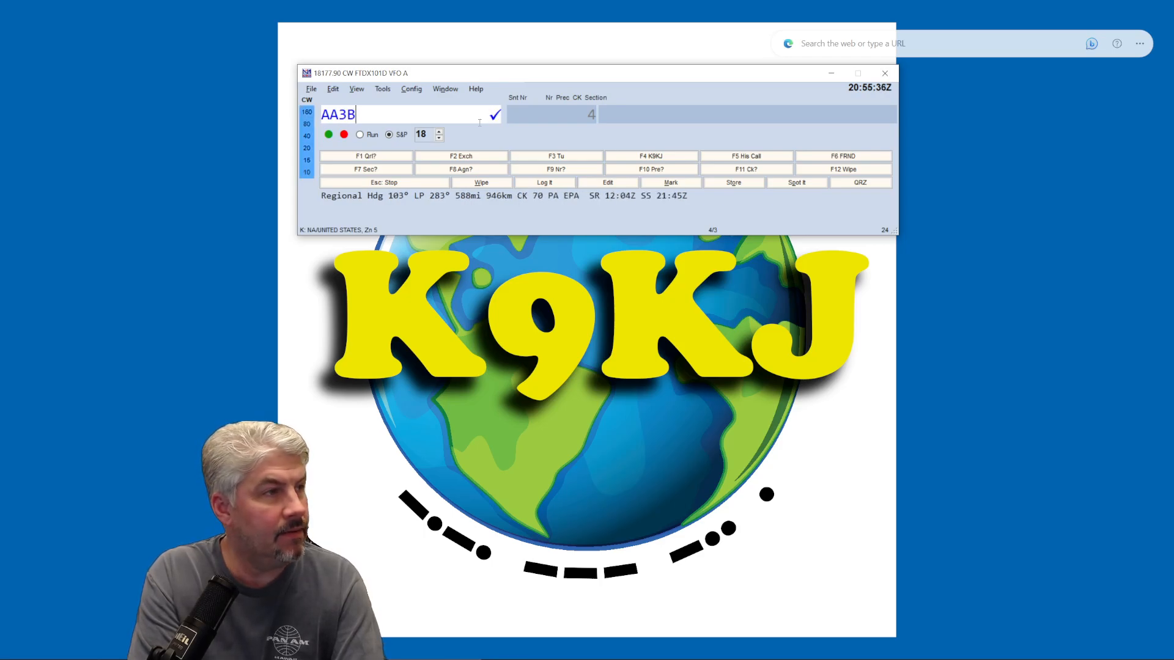
key(Return)
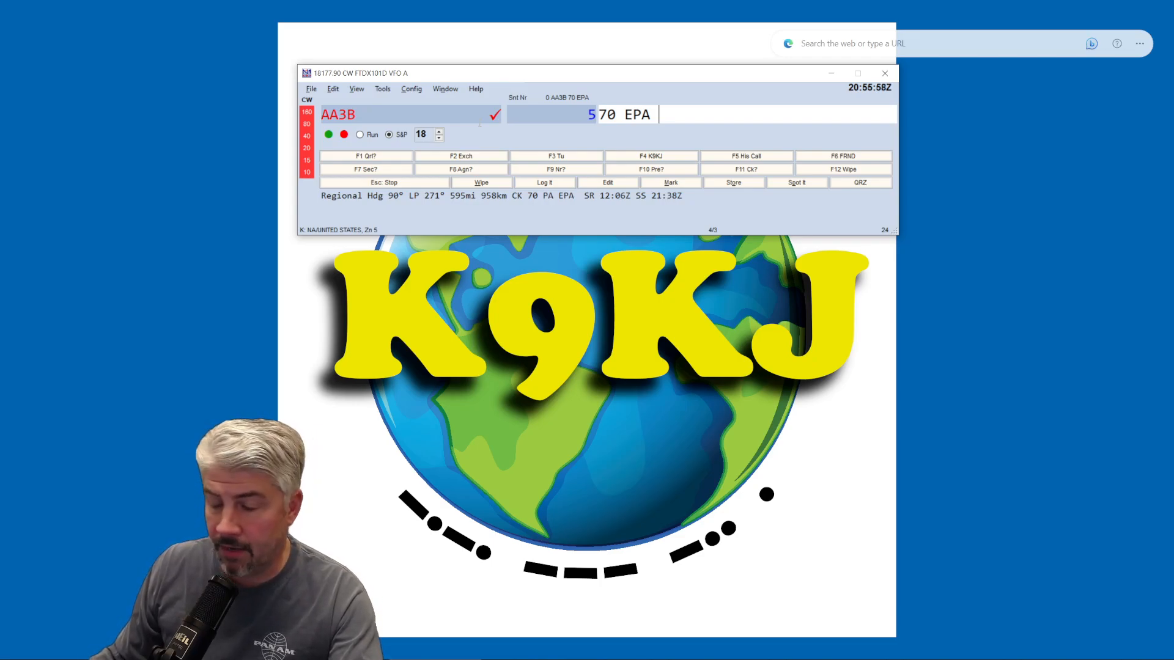
key(F2)
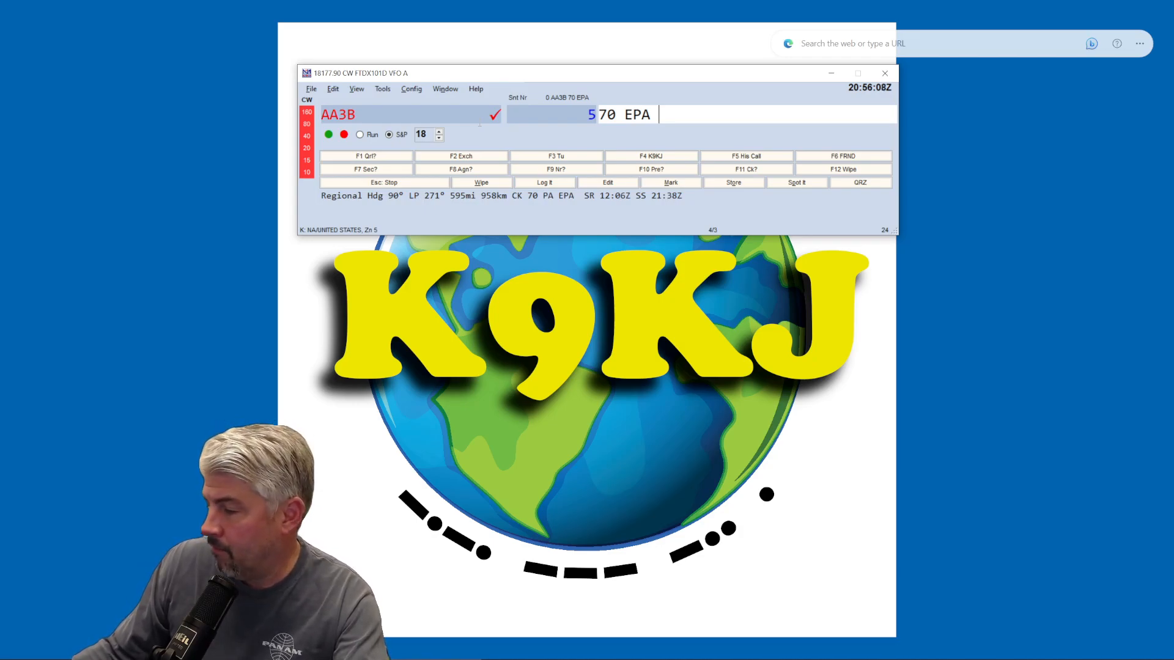
text(3A)
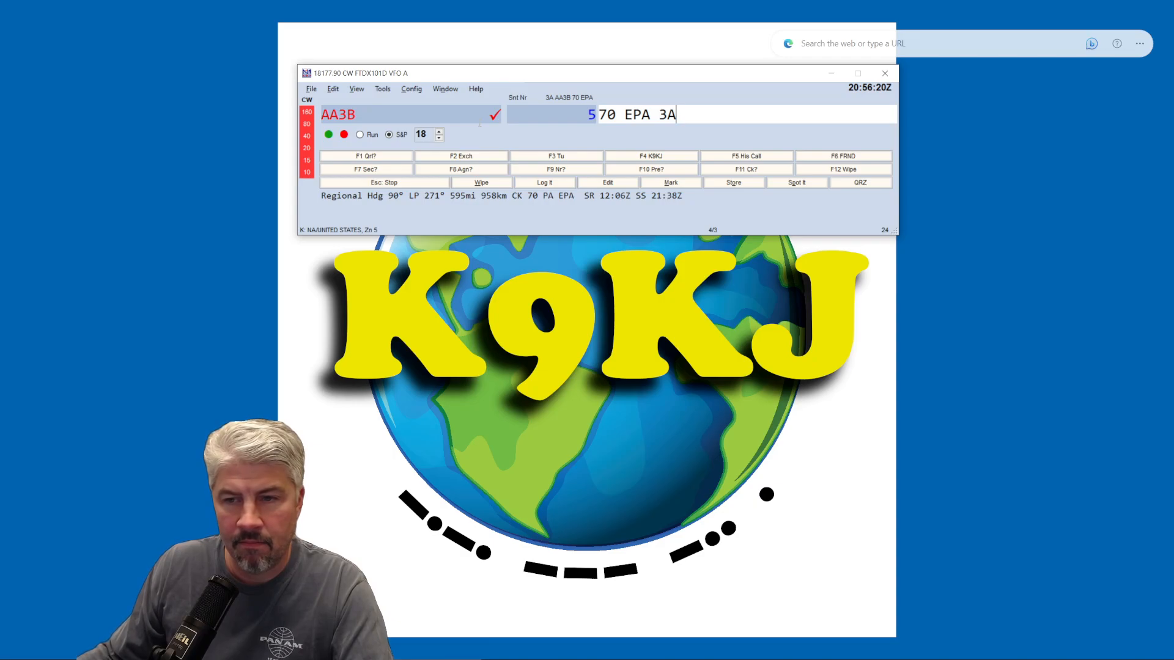
key(Return)
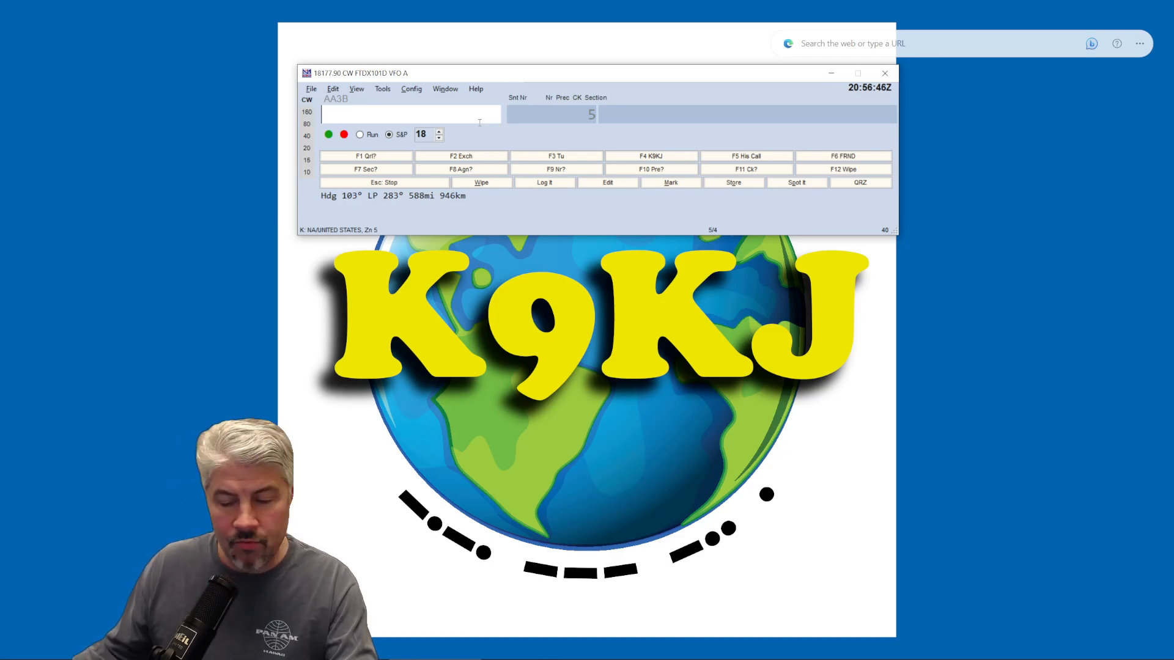
Review the S&P F2 exchange message and its {EXCH} macro in the CW message editor, leaving the messages unedited
right_click(465, 157)
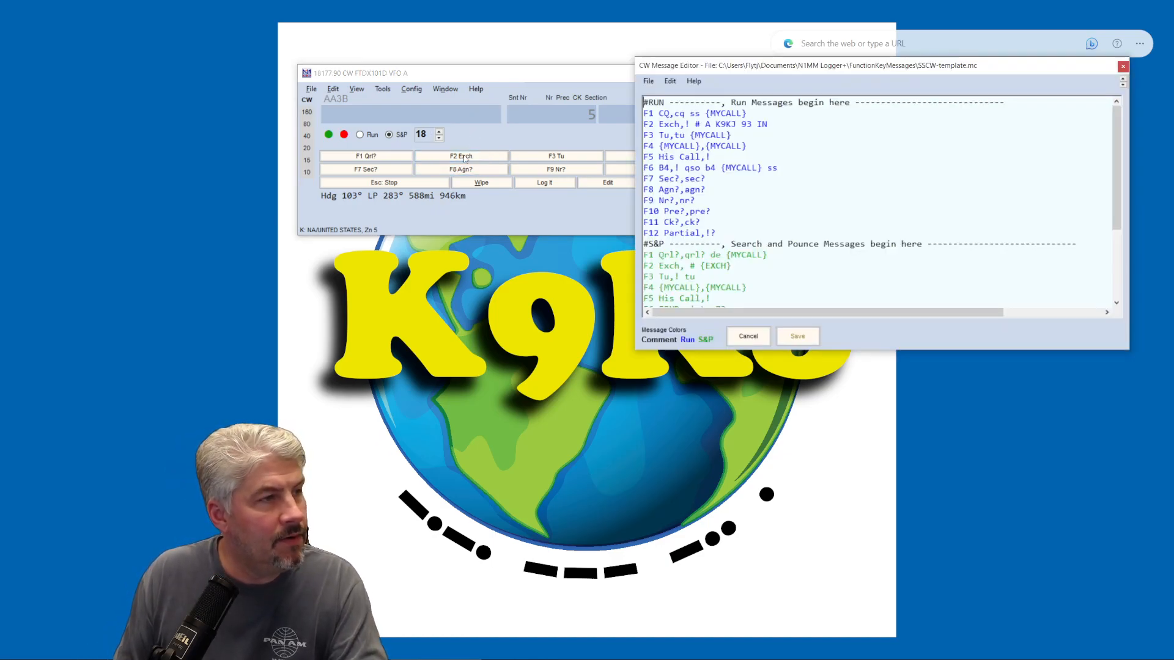
scroll(728, 211, down, 1)
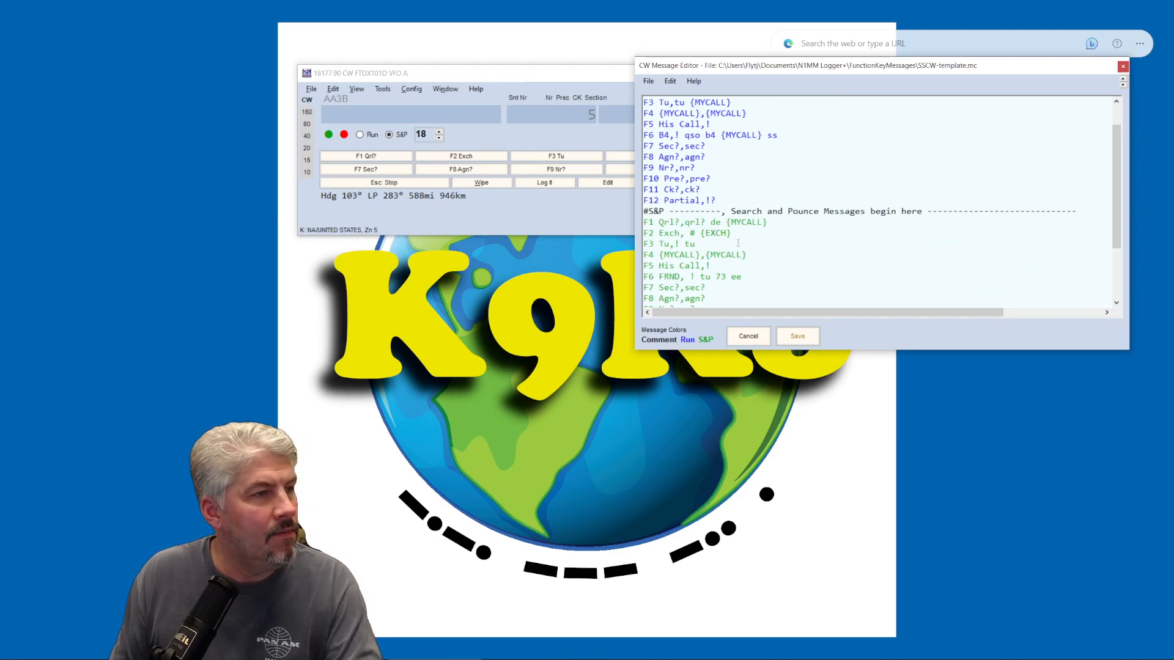
scroll(738, 243, up, 1)
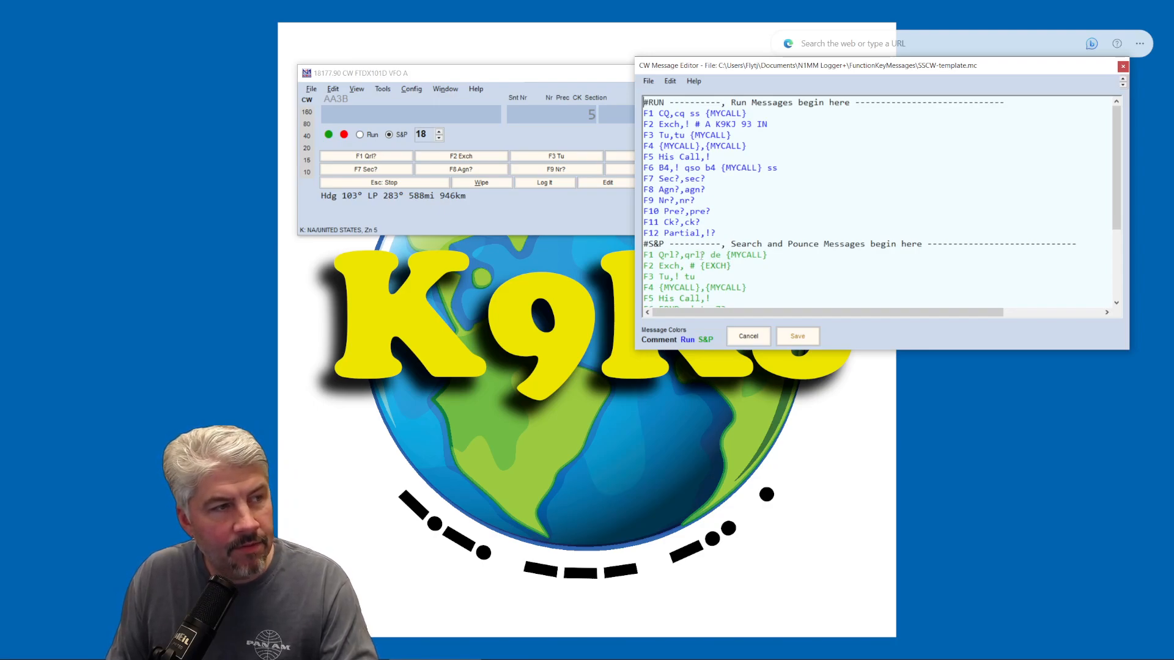
drag(696, 264, 734, 264)
click(738, 264)
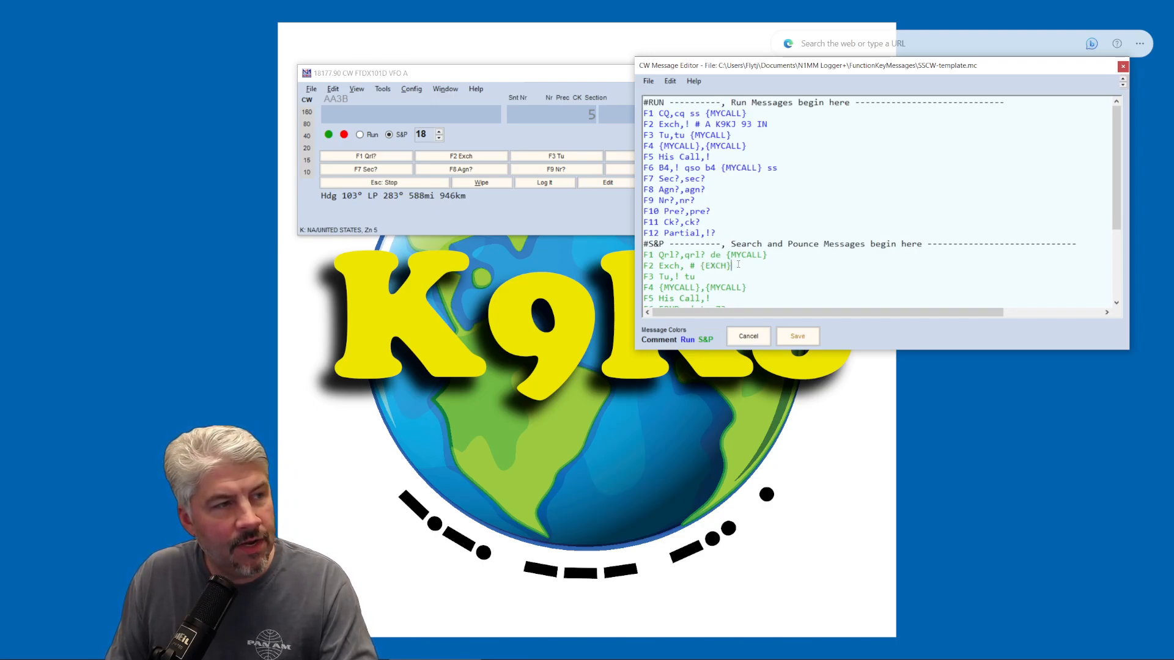
double_click(701, 266)
click(748, 336)
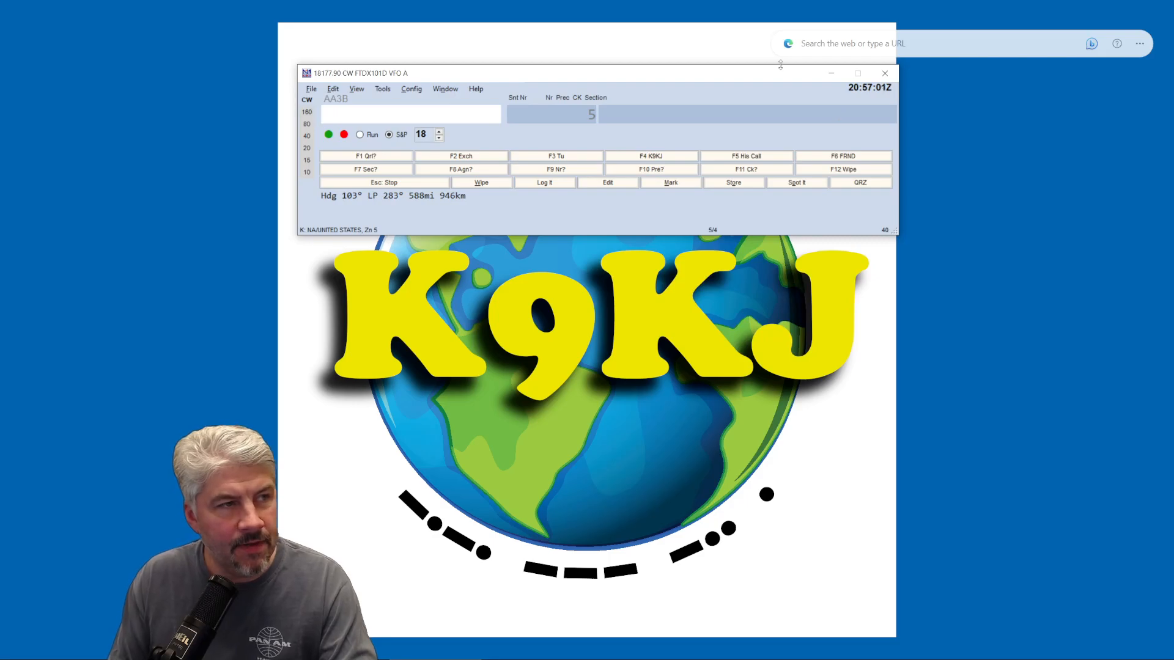
Set up a new ARRL Sweepstakes CW log with the sent exchange A K9KJ 93 IN
click(310, 89)
click(342, 101)
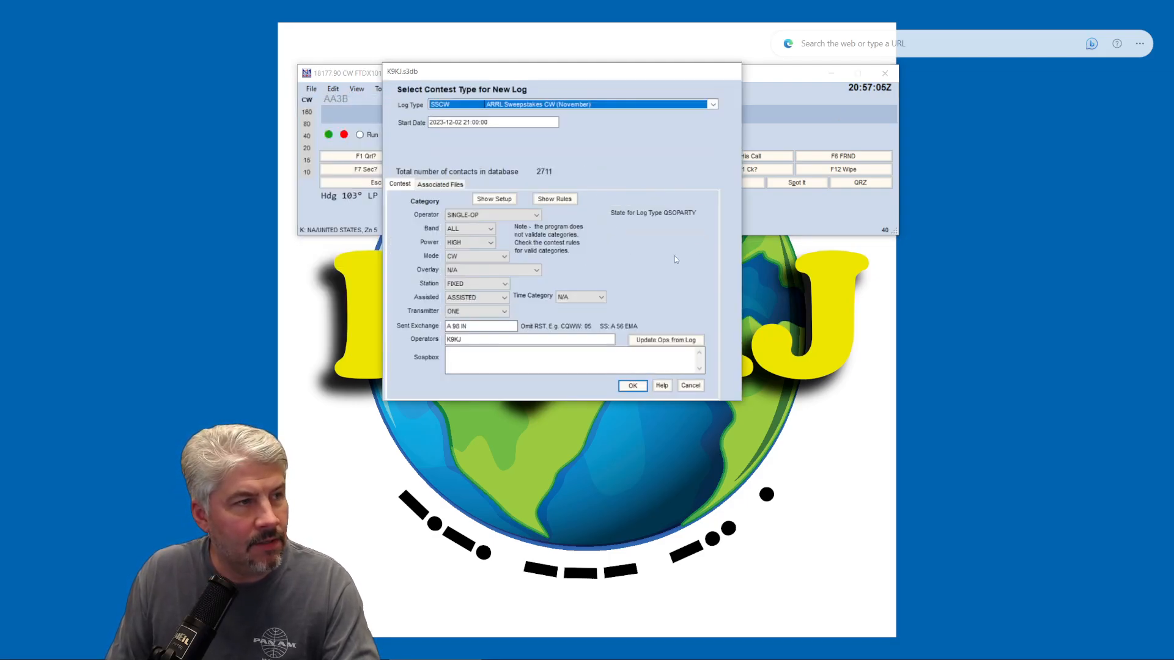
click(453, 326)
text(K9KJ)
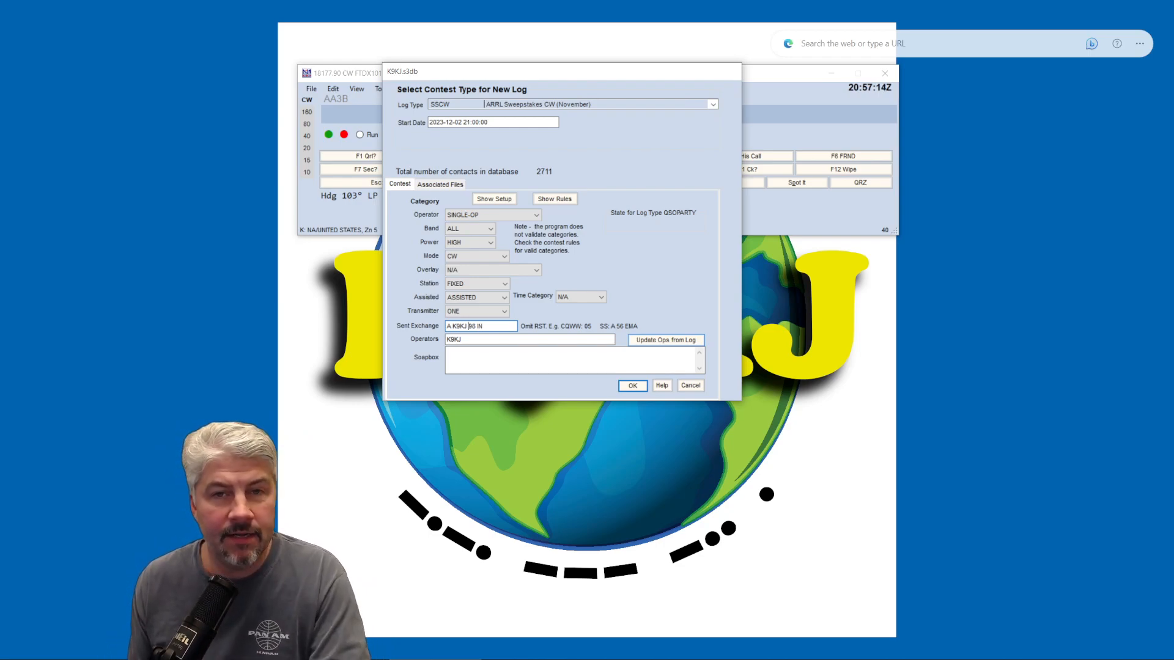
drag(447, 327, 466, 327)
click(471, 326)
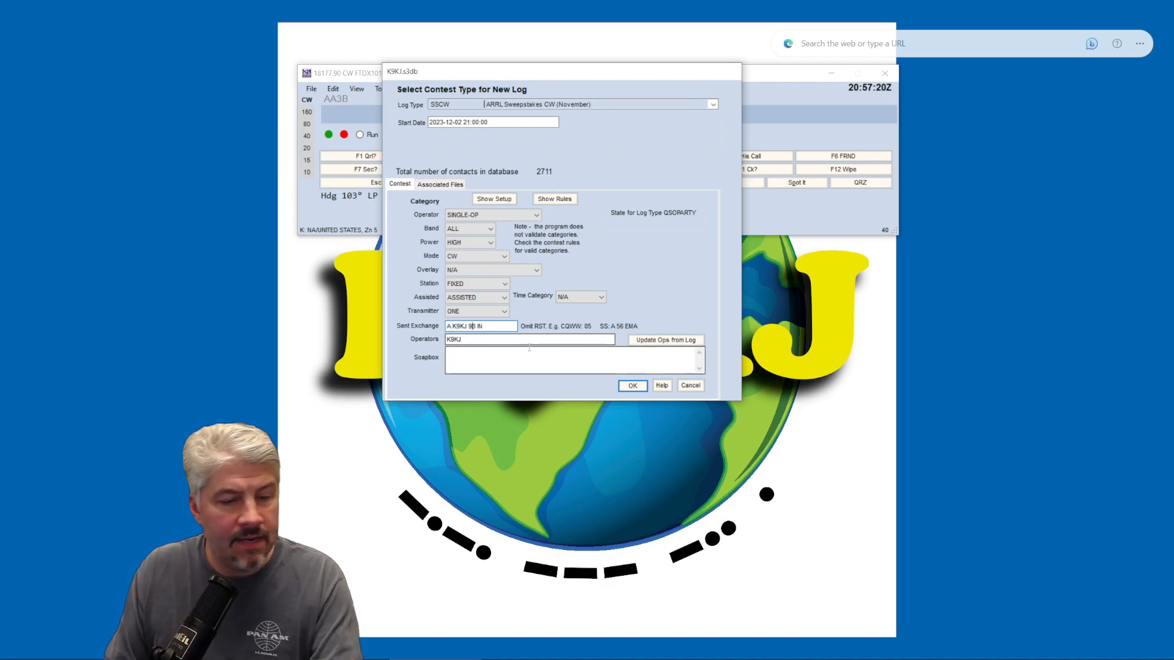
key(Delete)
text(3)
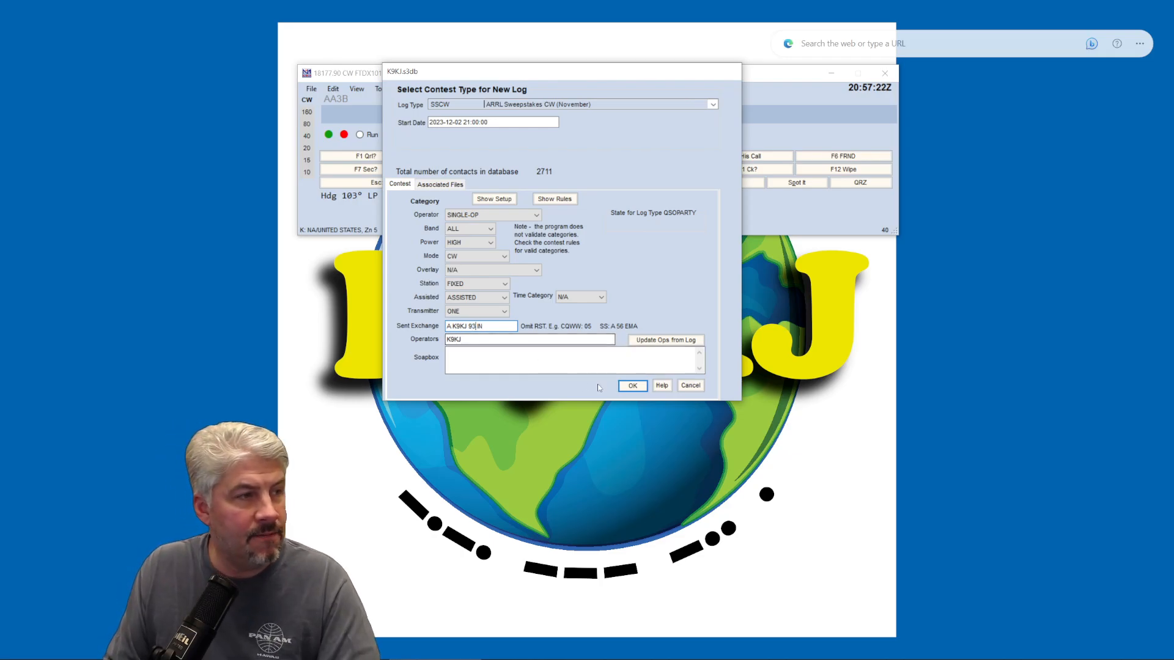
click(633, 386)
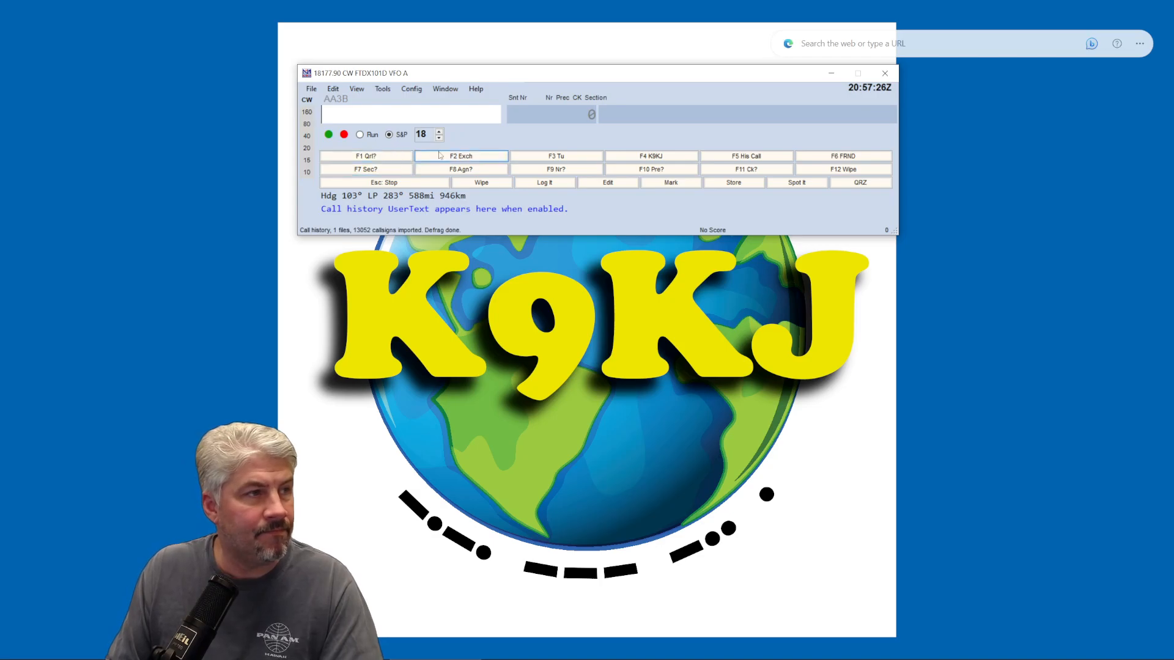
Log an S&P contact with AA3B, entering 25B as the received number and precedence, and send the F4 callsign message
click(331, 99)
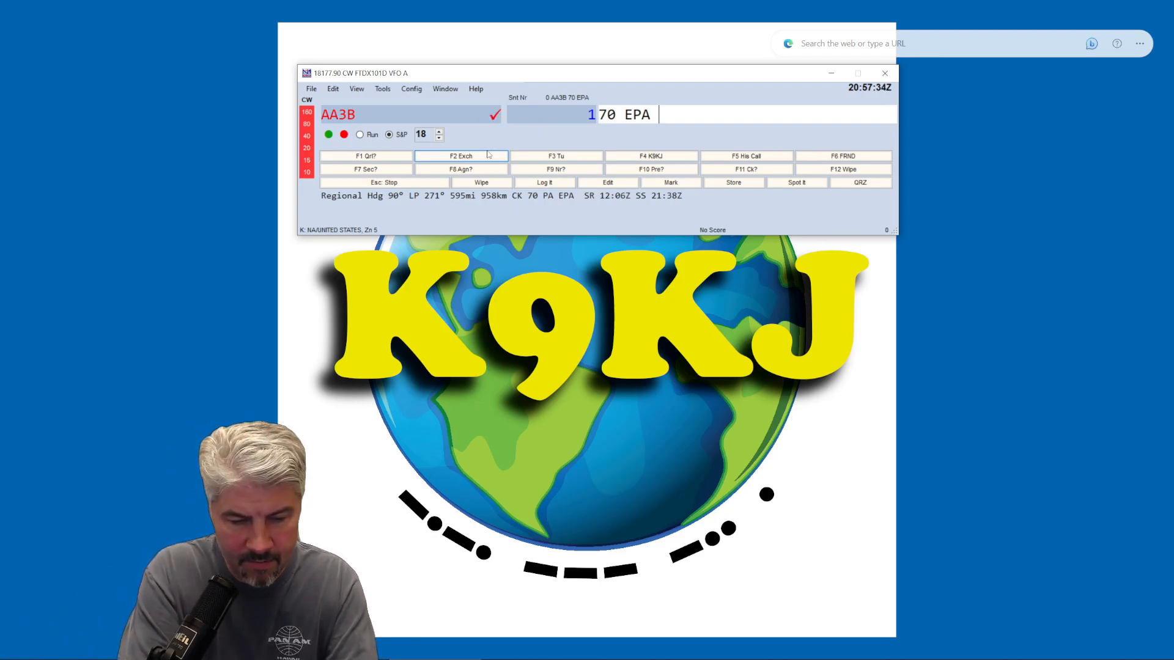
text(25B)
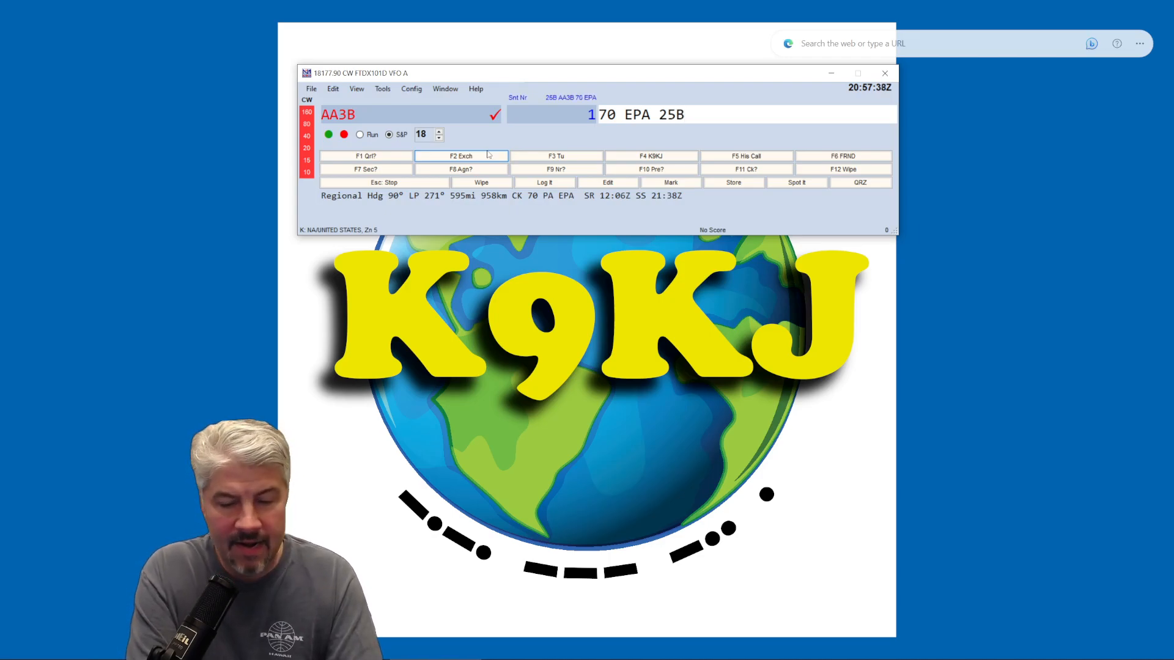
key(Return)
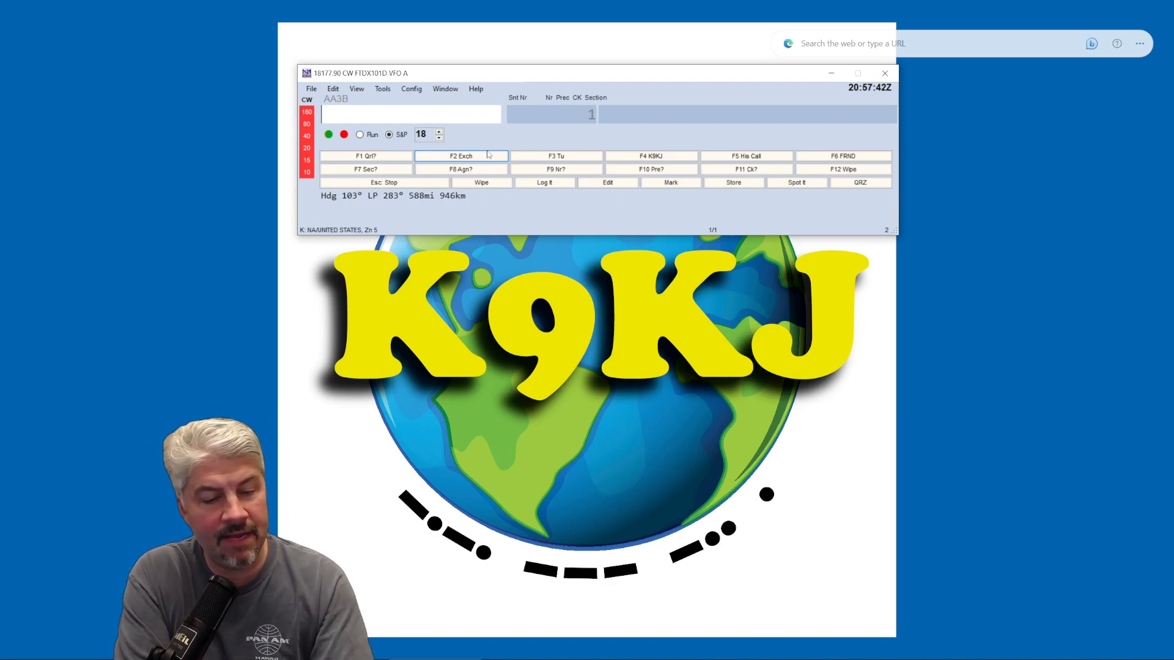
key(F4)
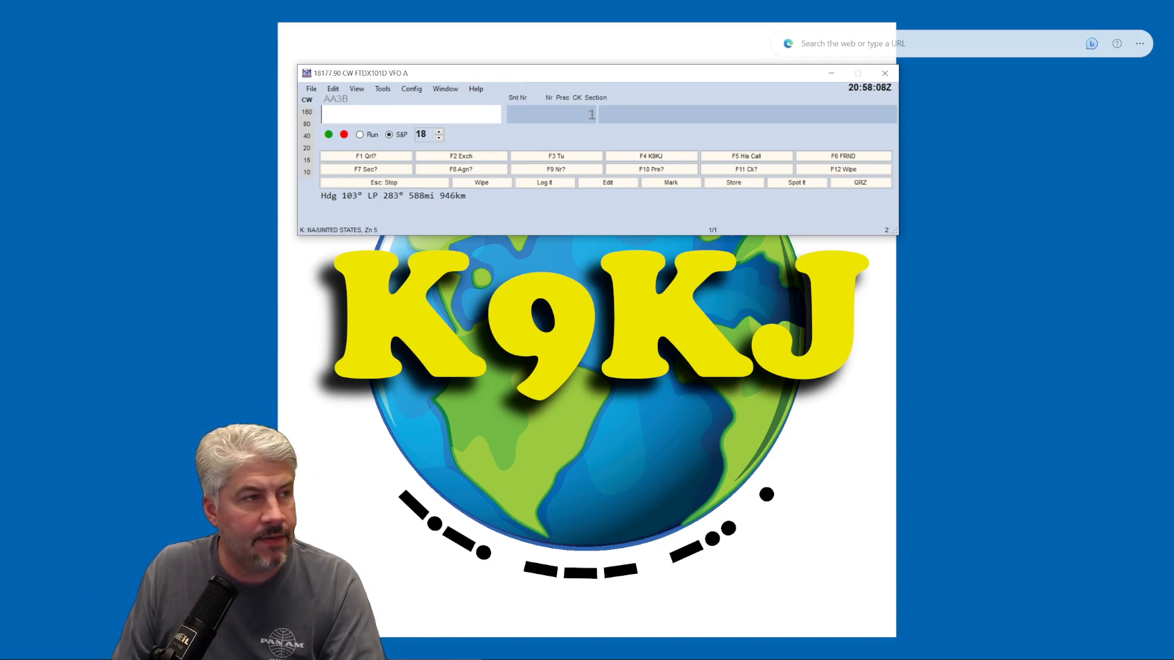
Open the CW message editor and replace {MYCALL} with K9KJ in the Run F1 CQ message
drag(672, 78, 834, 105)
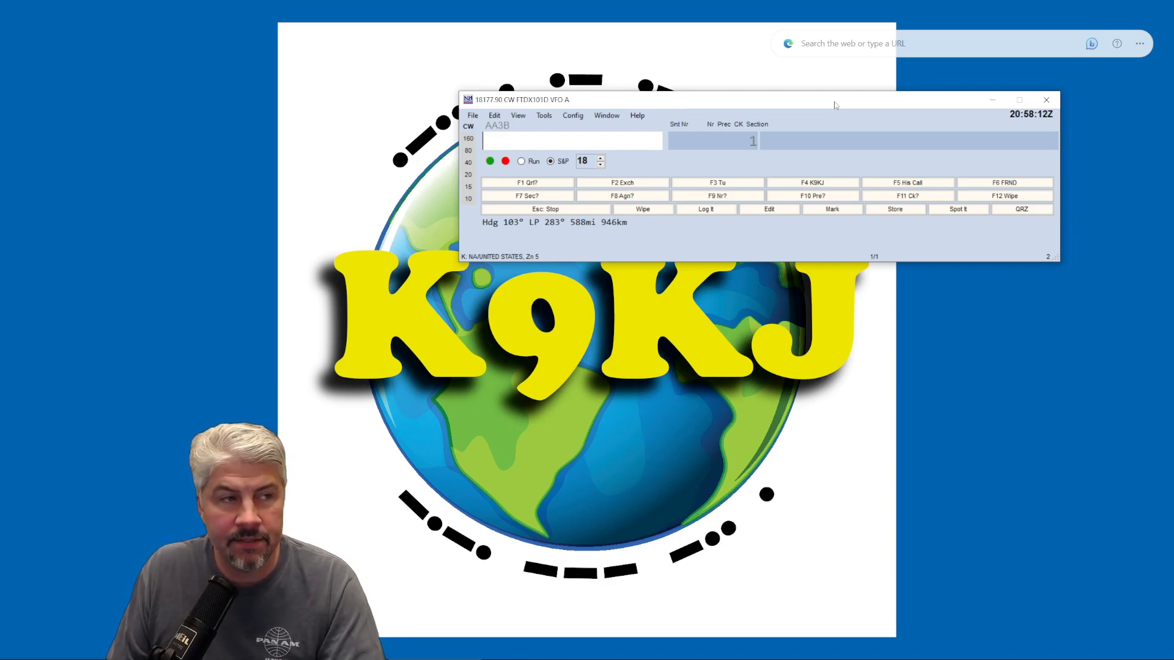
drag(763, 106, 731, 105)
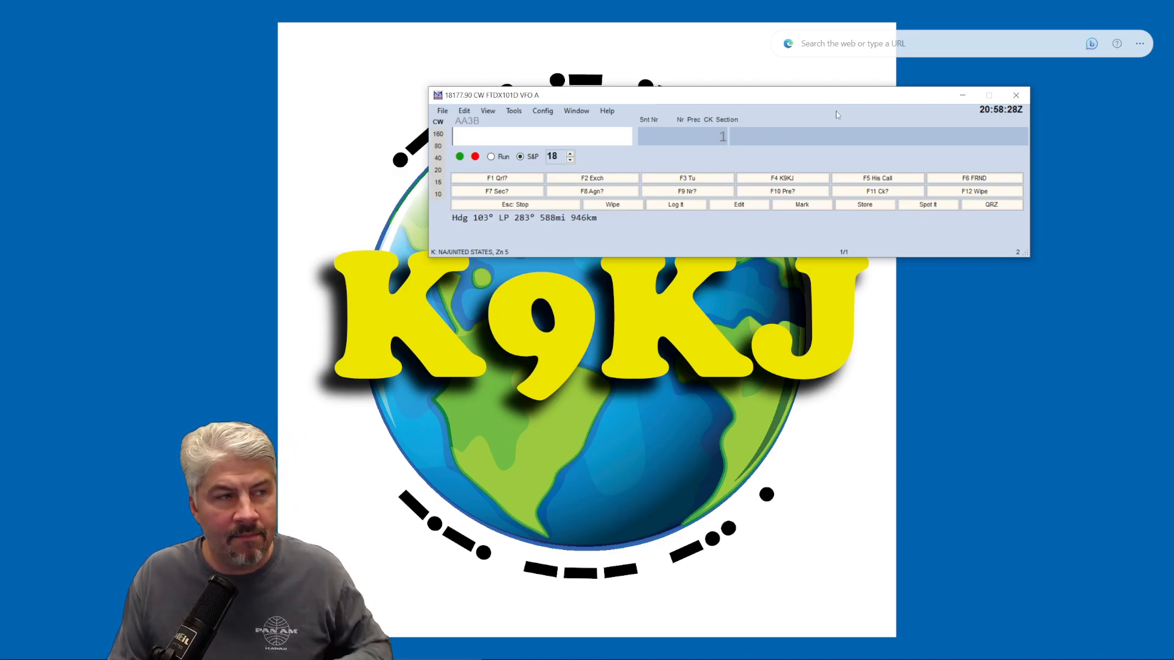
right_click(689, 178)
click(772, 154)
drag(706, 113, 748, 113)
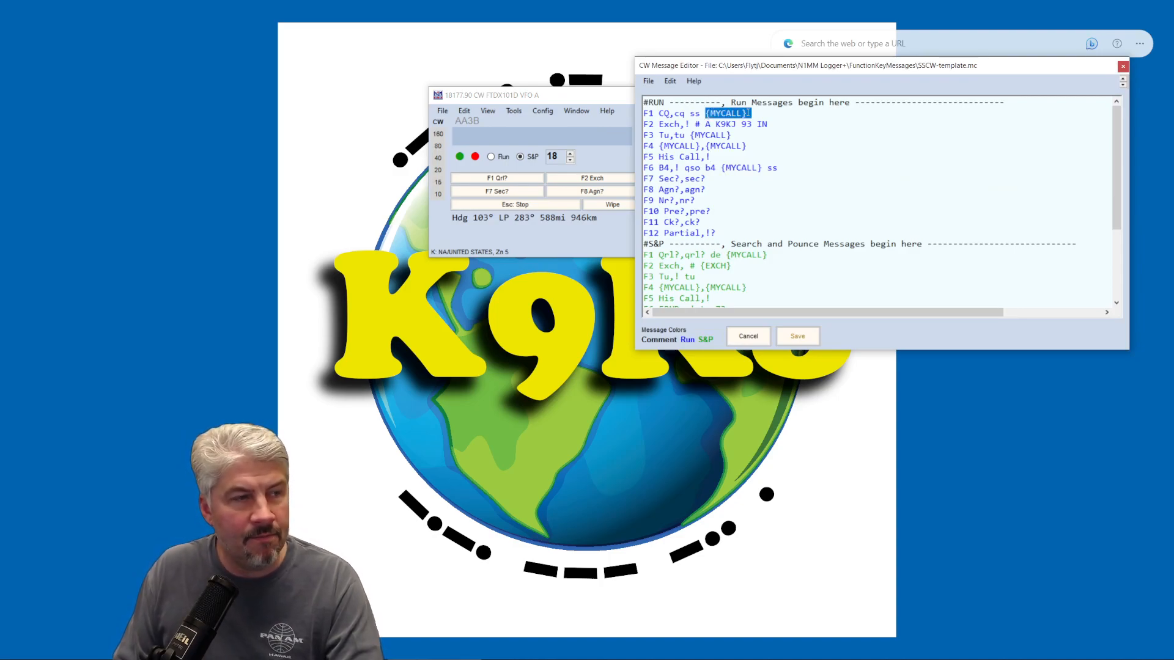
text(K9KJ)
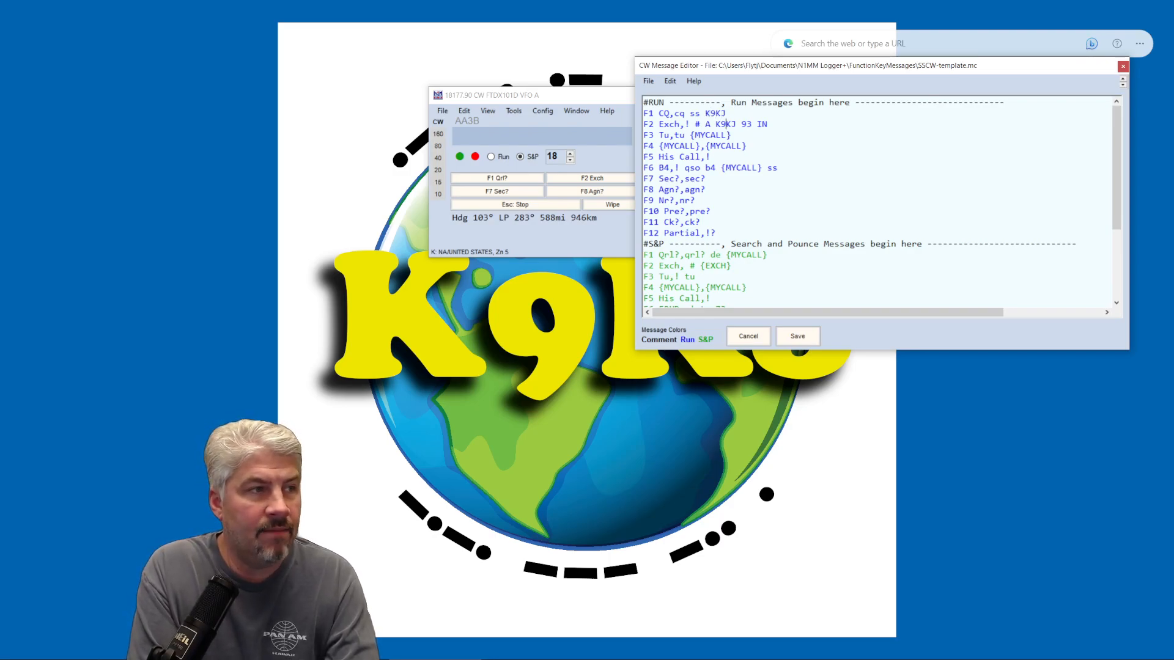
Replace {MYCALL} with K9KJ in the Run F3 Tu message
key(BackSpace)
key(BackSpace)
key(BackSpace)
key(BackSpace)
key(BackSpace)
key(BackSpace)
key(BackSpace)
key(BackSpace)
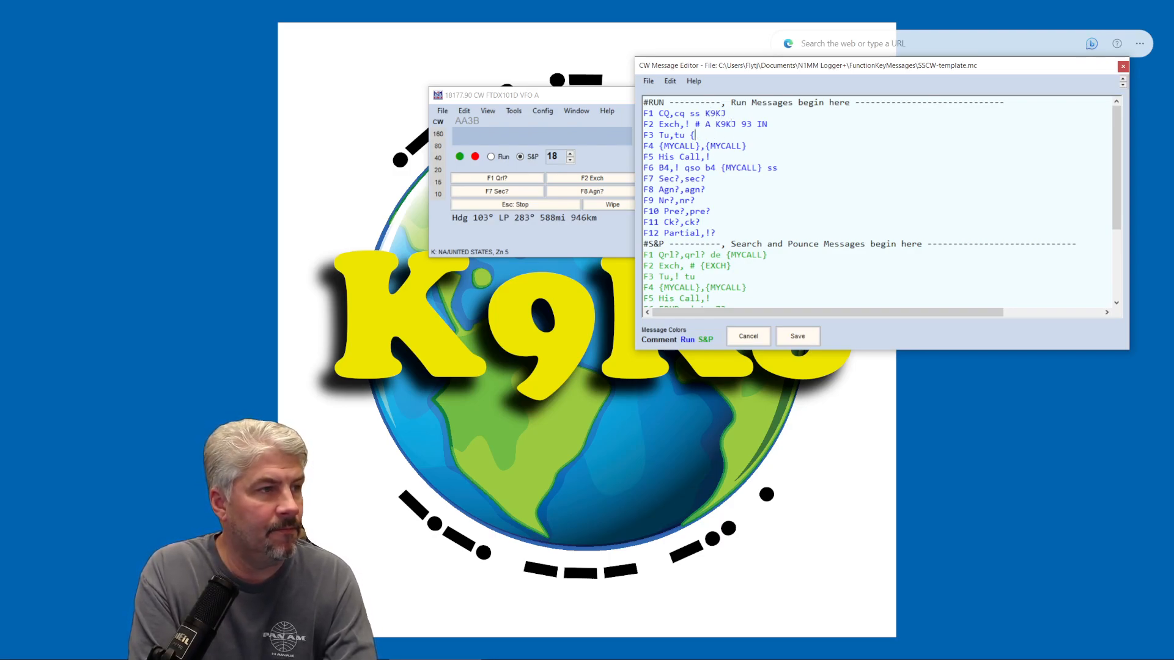
text(K9KJ)
key(Down)
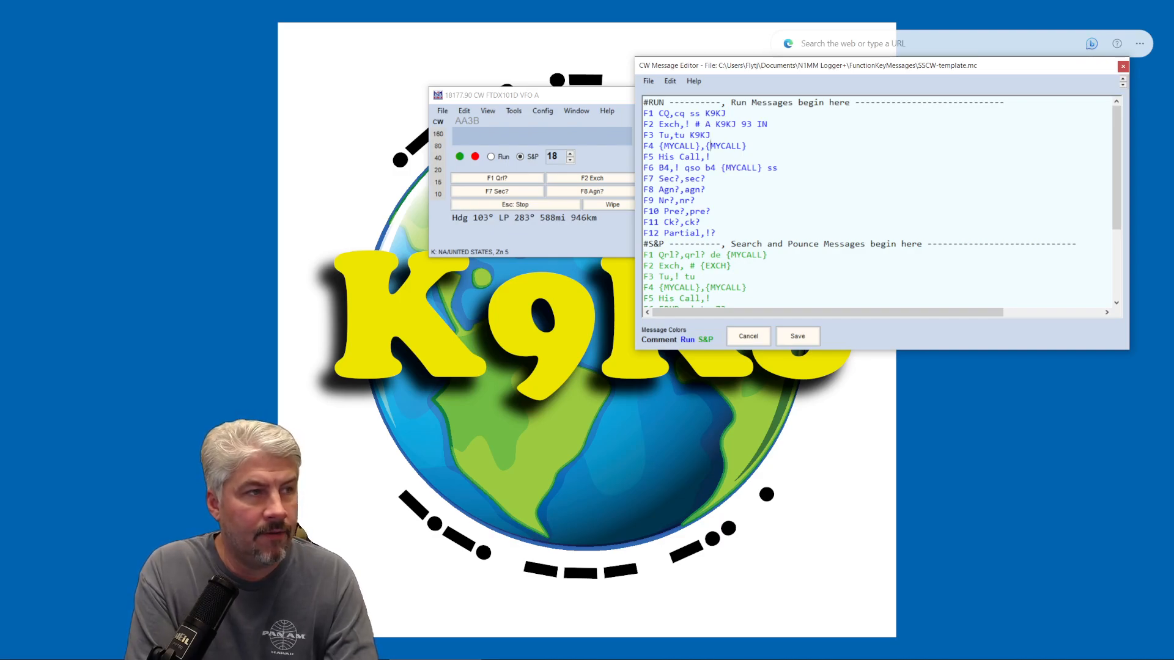
Replace the {MYCALL} macro with K9KJ in the Run F4 message content and save the function-key messages
text(K9K)
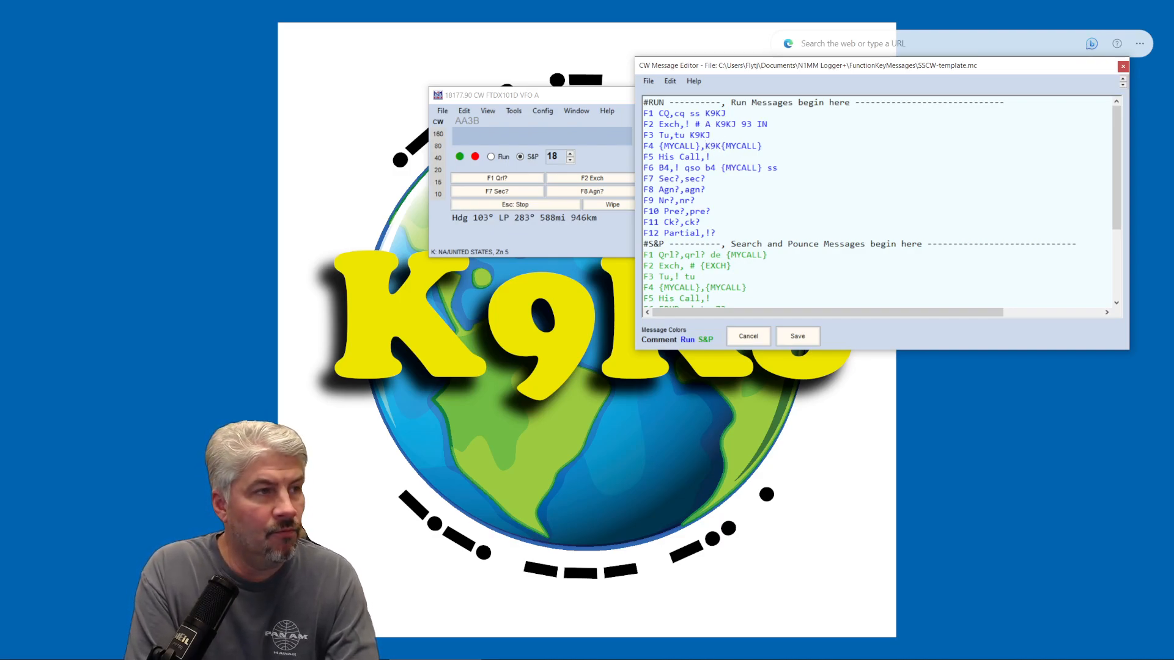
text(J)
key(Delete)
key(Delete)
key(Delete)
key(Delete)
key(Delete)
key(Delete)
key(Delete)
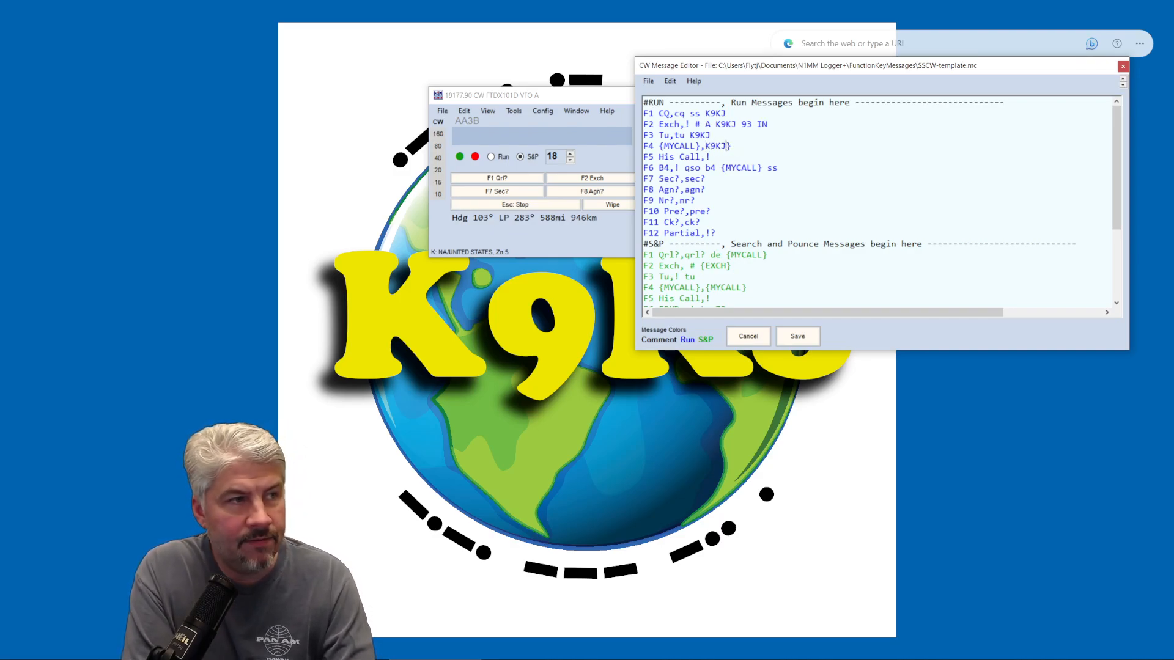
key(Left)
key(Left)
key(Left)
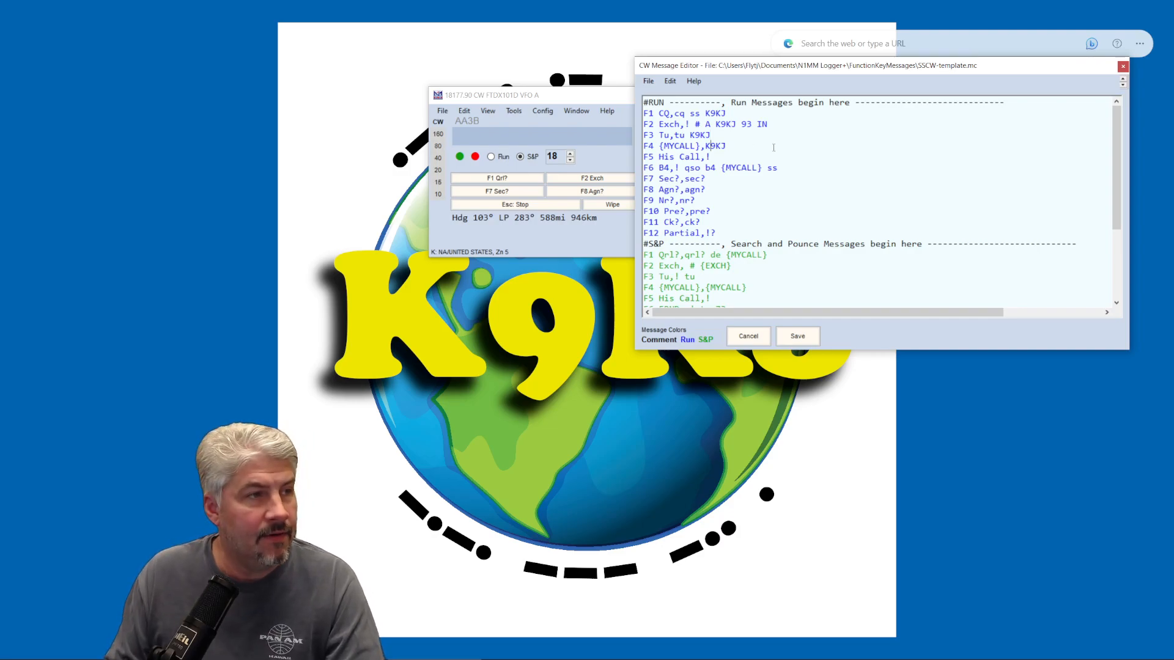
scroll(772, 146, down, 4)
scroll(772, 147, up, 1)
click(797, 338)
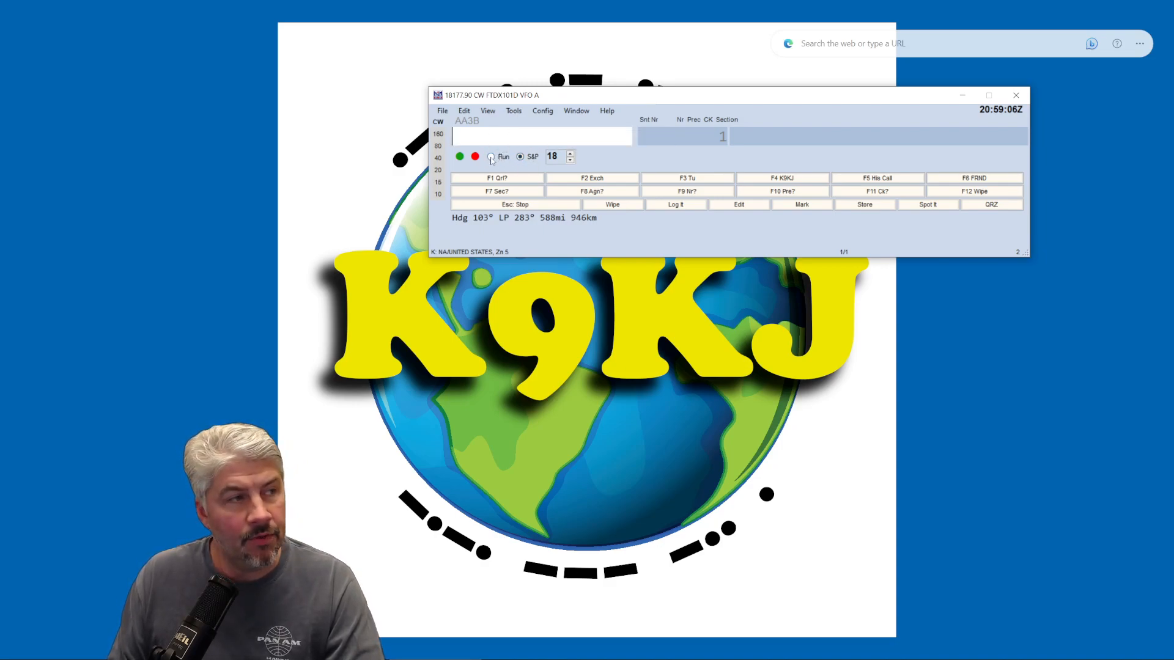
Reposition the entry window, raise the CW speed by one increment and return it to 18
drag(700, 101, 687, 91)
click(545, 141)
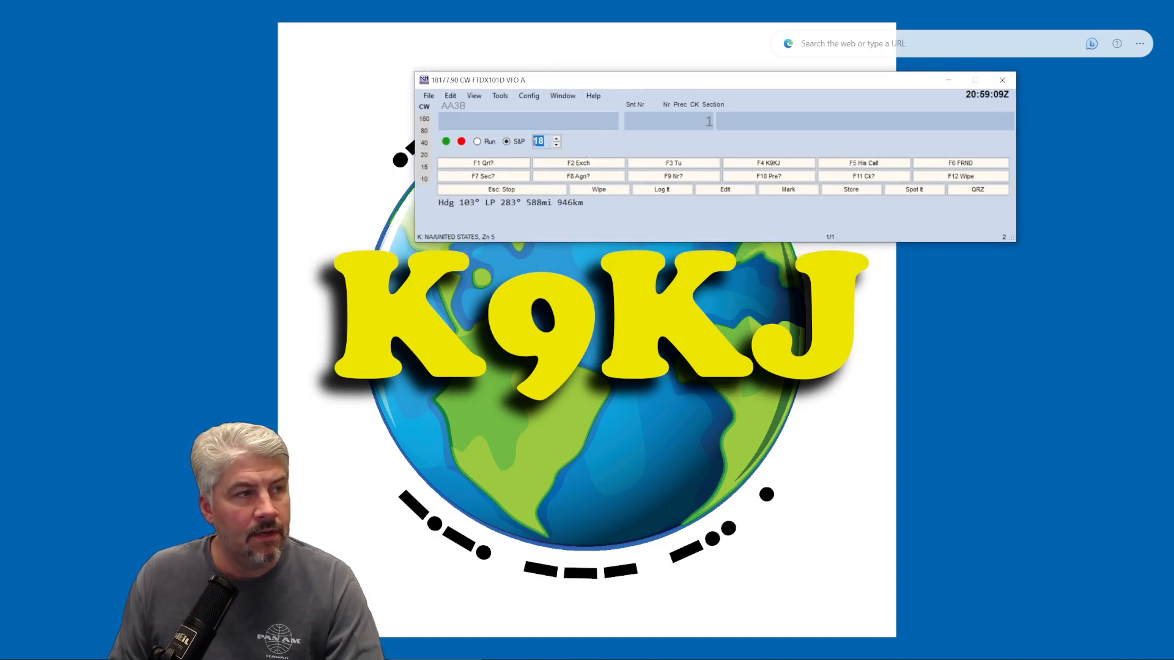
click(556, 139)
click(556, 145)
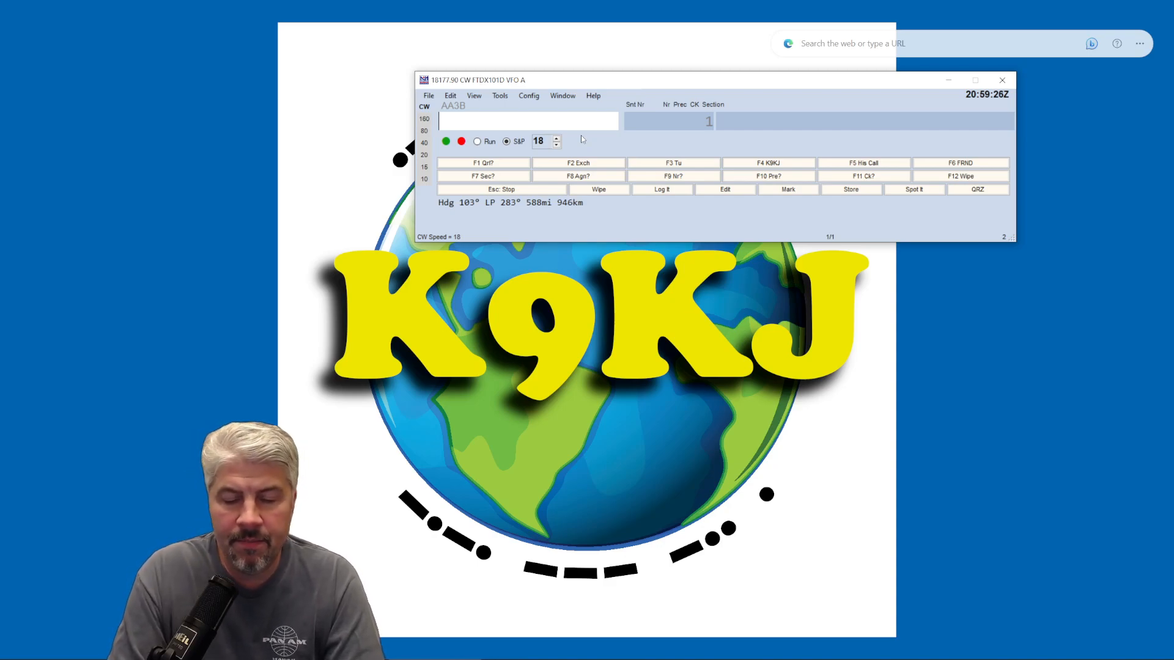
Lower the CW speed to 16, raise it back to 18, and finally set it to 22
key(Page_Down)
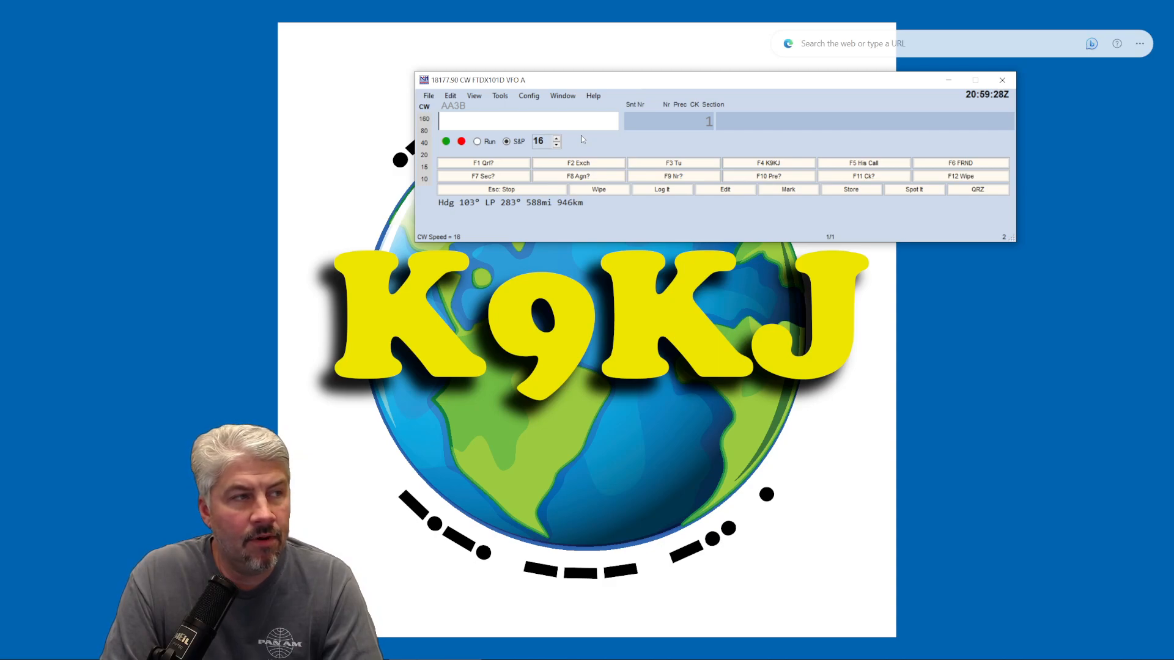
key(Page_Up)
key(Page_Up)
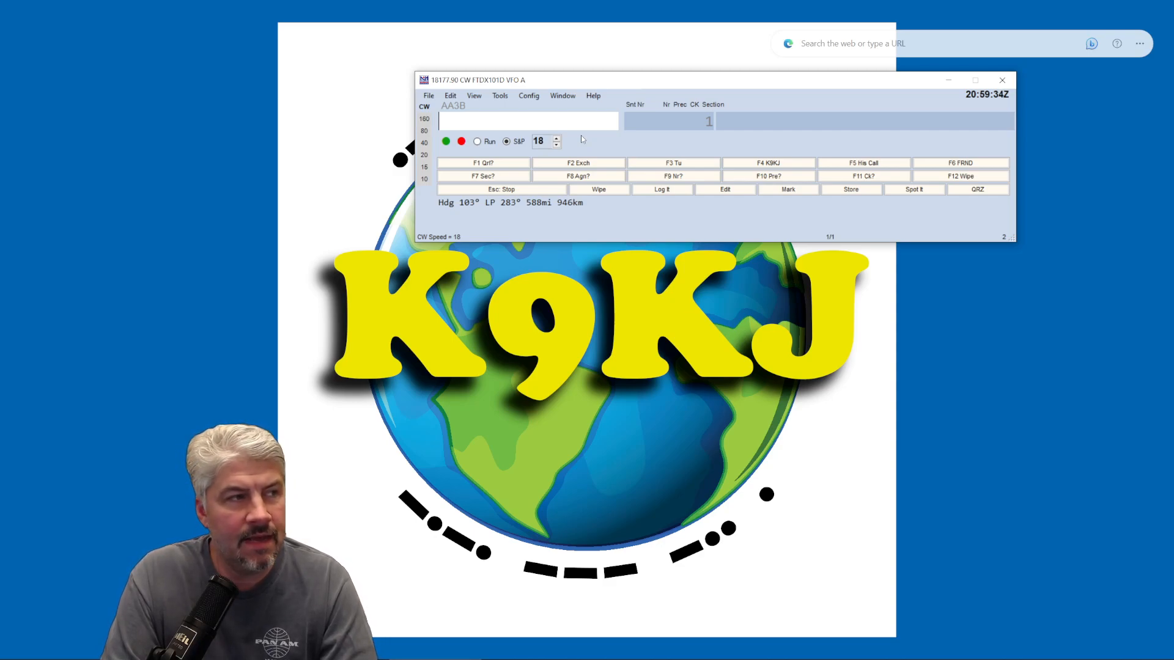
key(Page_Up)
key(Page_Up)
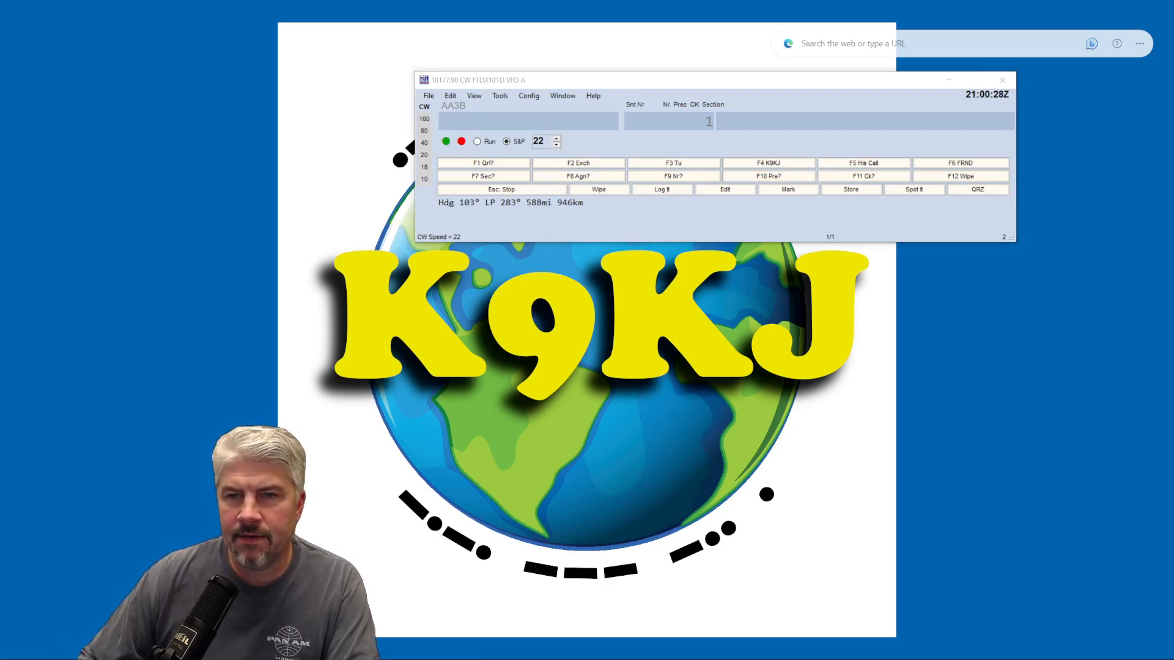
click(528, 121)
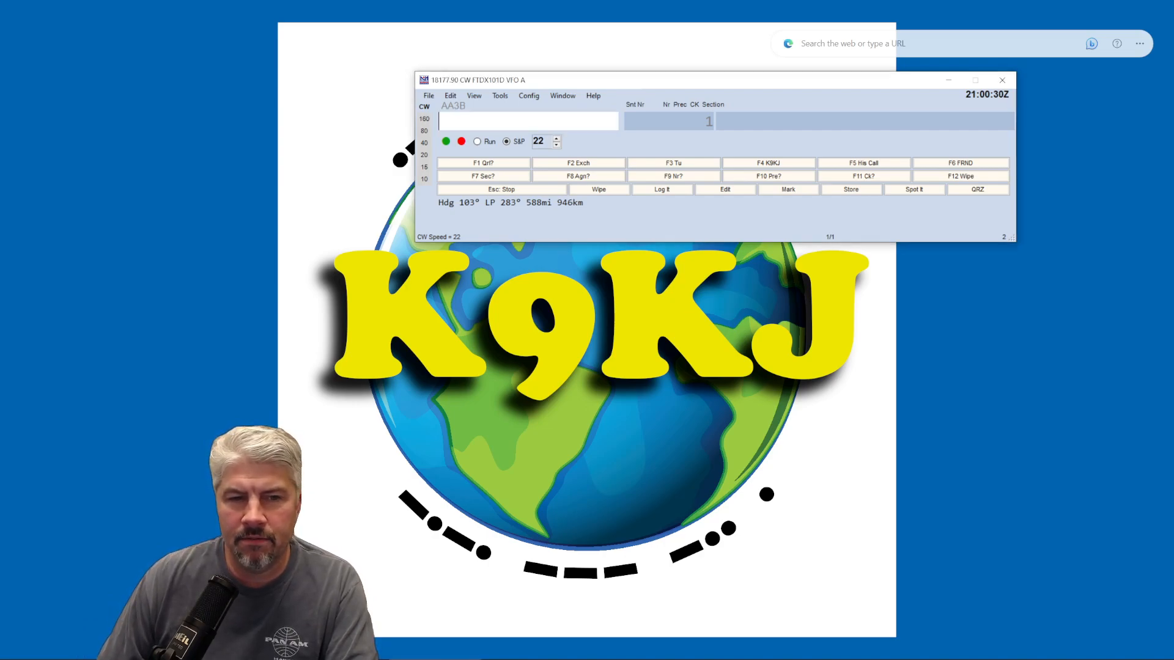
click(528, 121)
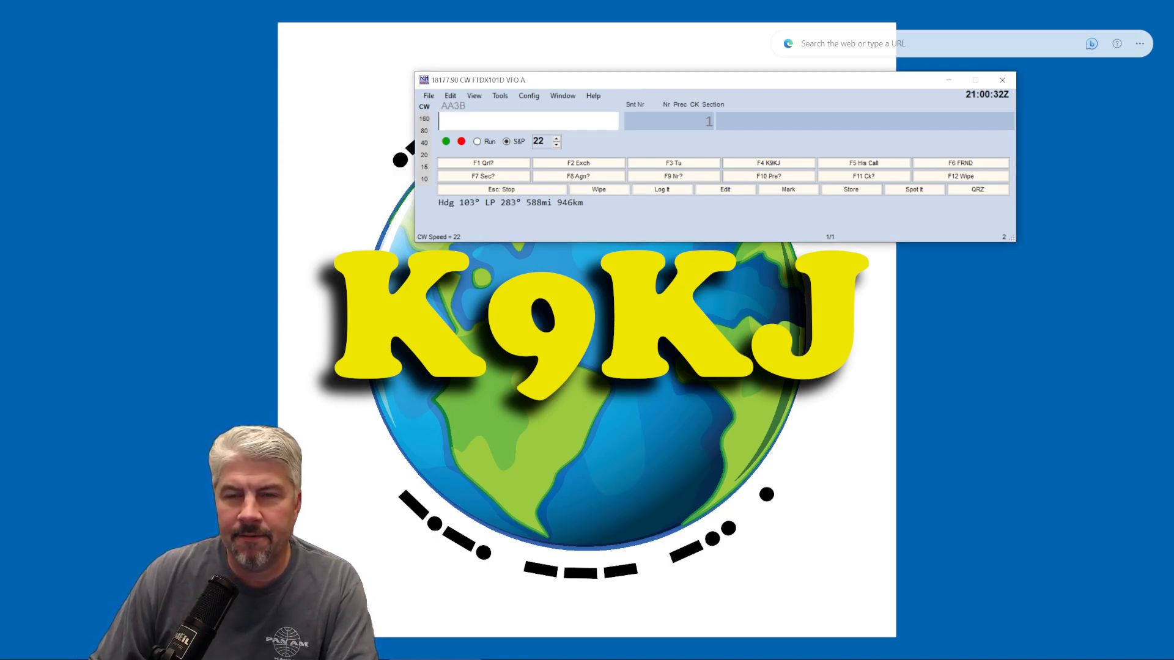